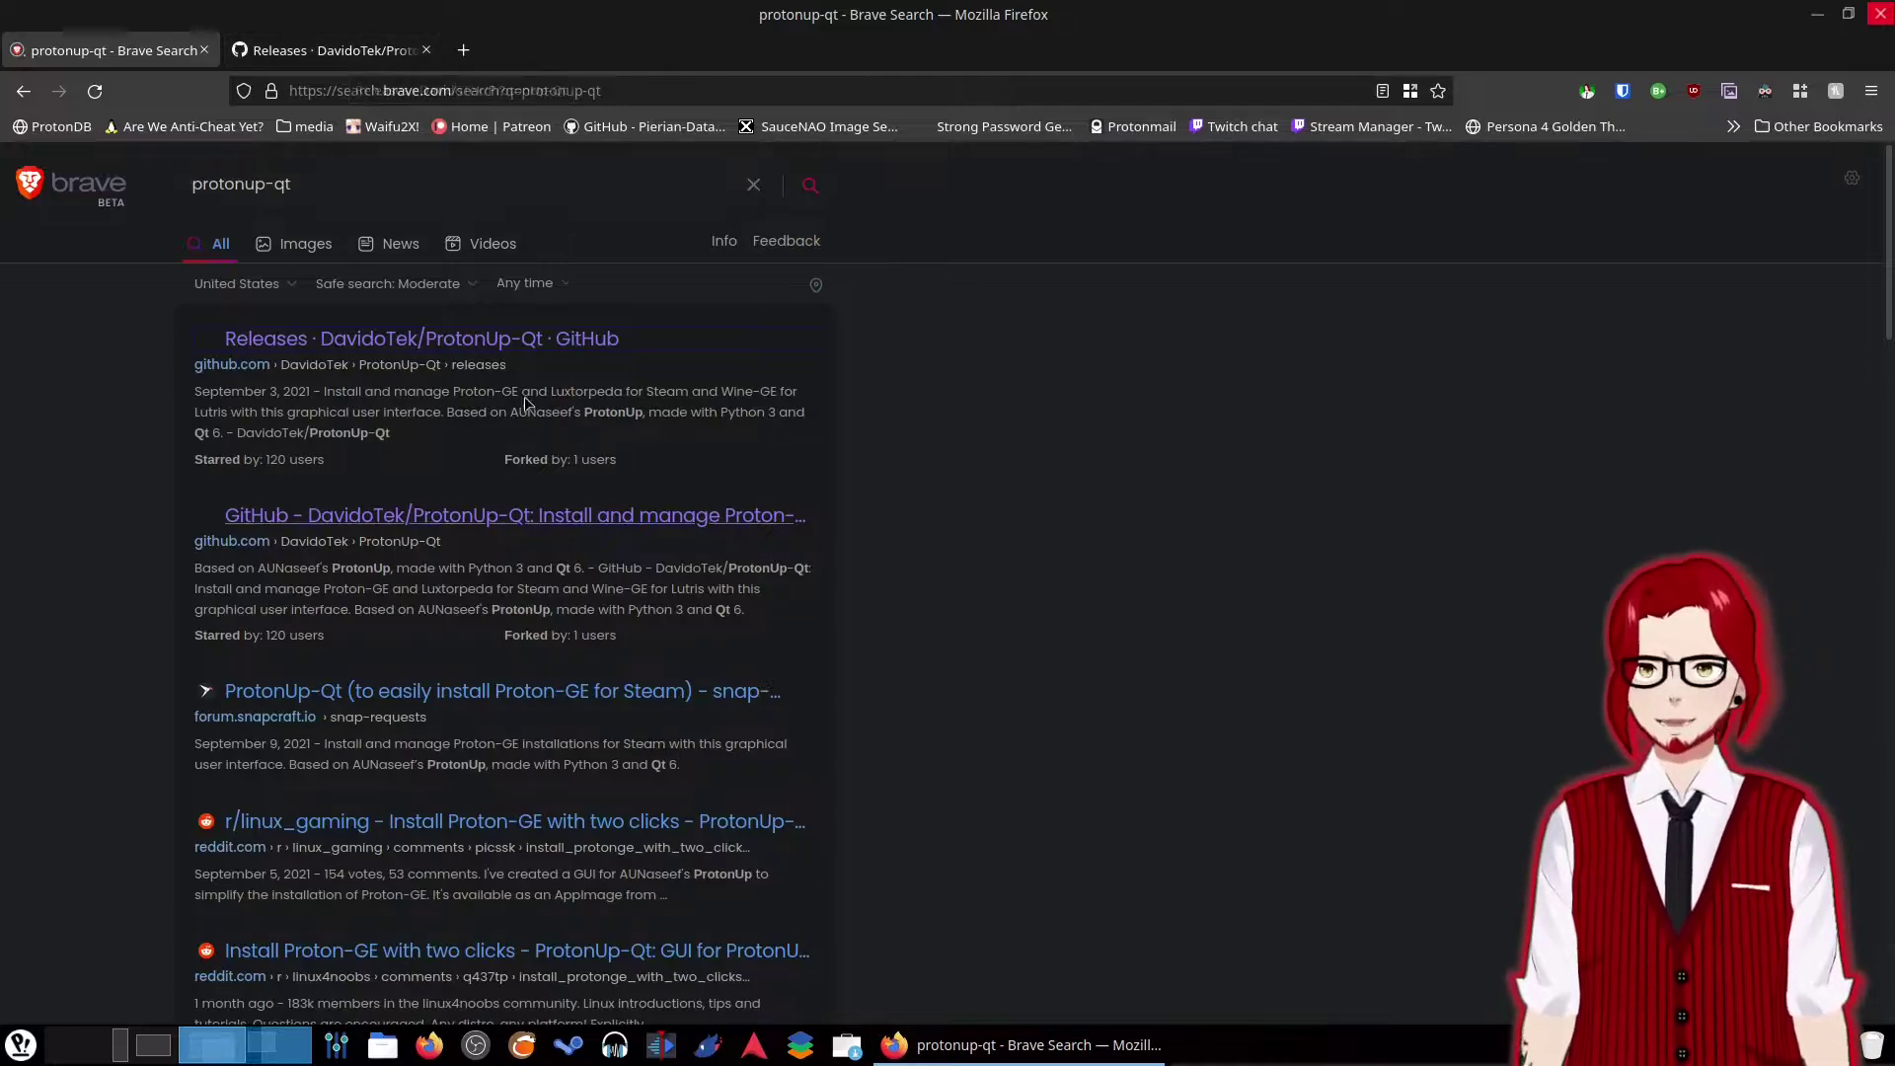
# Download ProtonUp-Qt-2.1.1-x86_64.AppImage from the v2.1.1 release assets on GitHub and save it to the Downloads folder.
pyautogui.scroll(-2, 1658, 558)
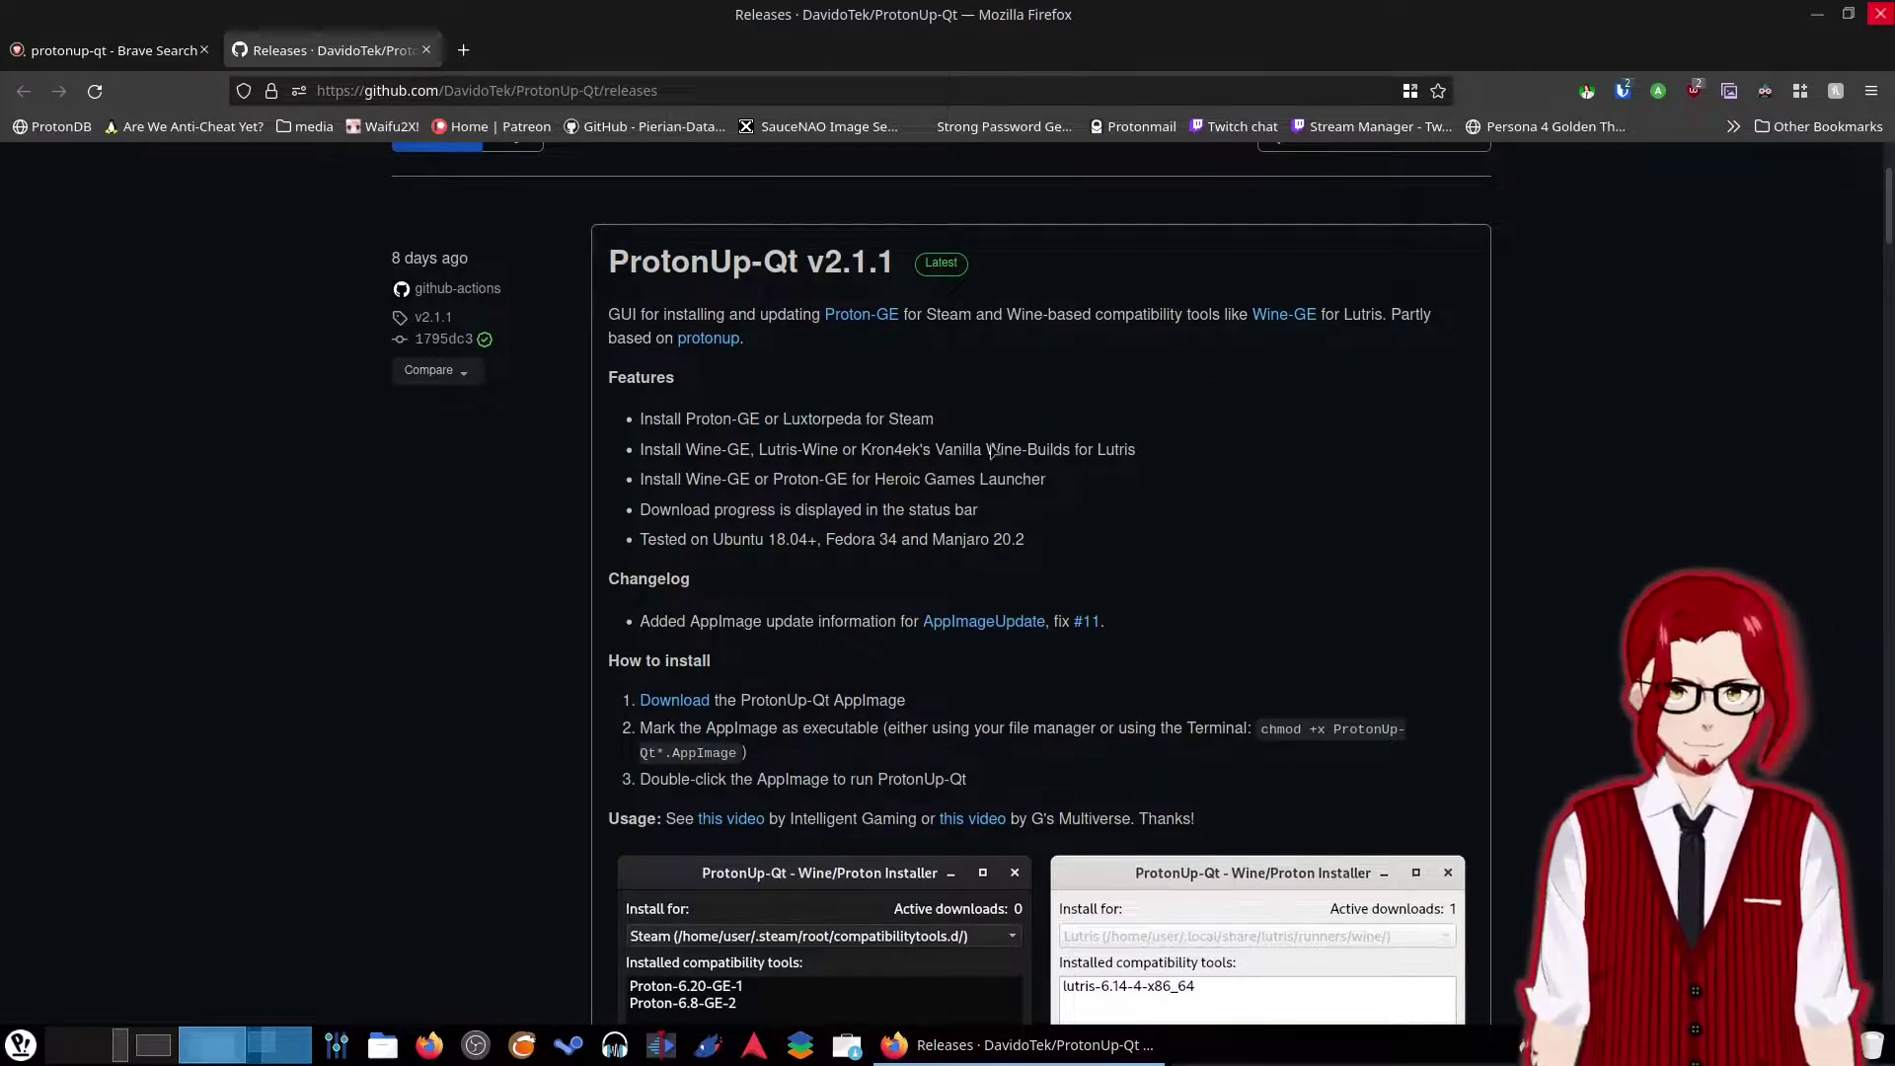
pyautogui.scroll(2, 962, 493)
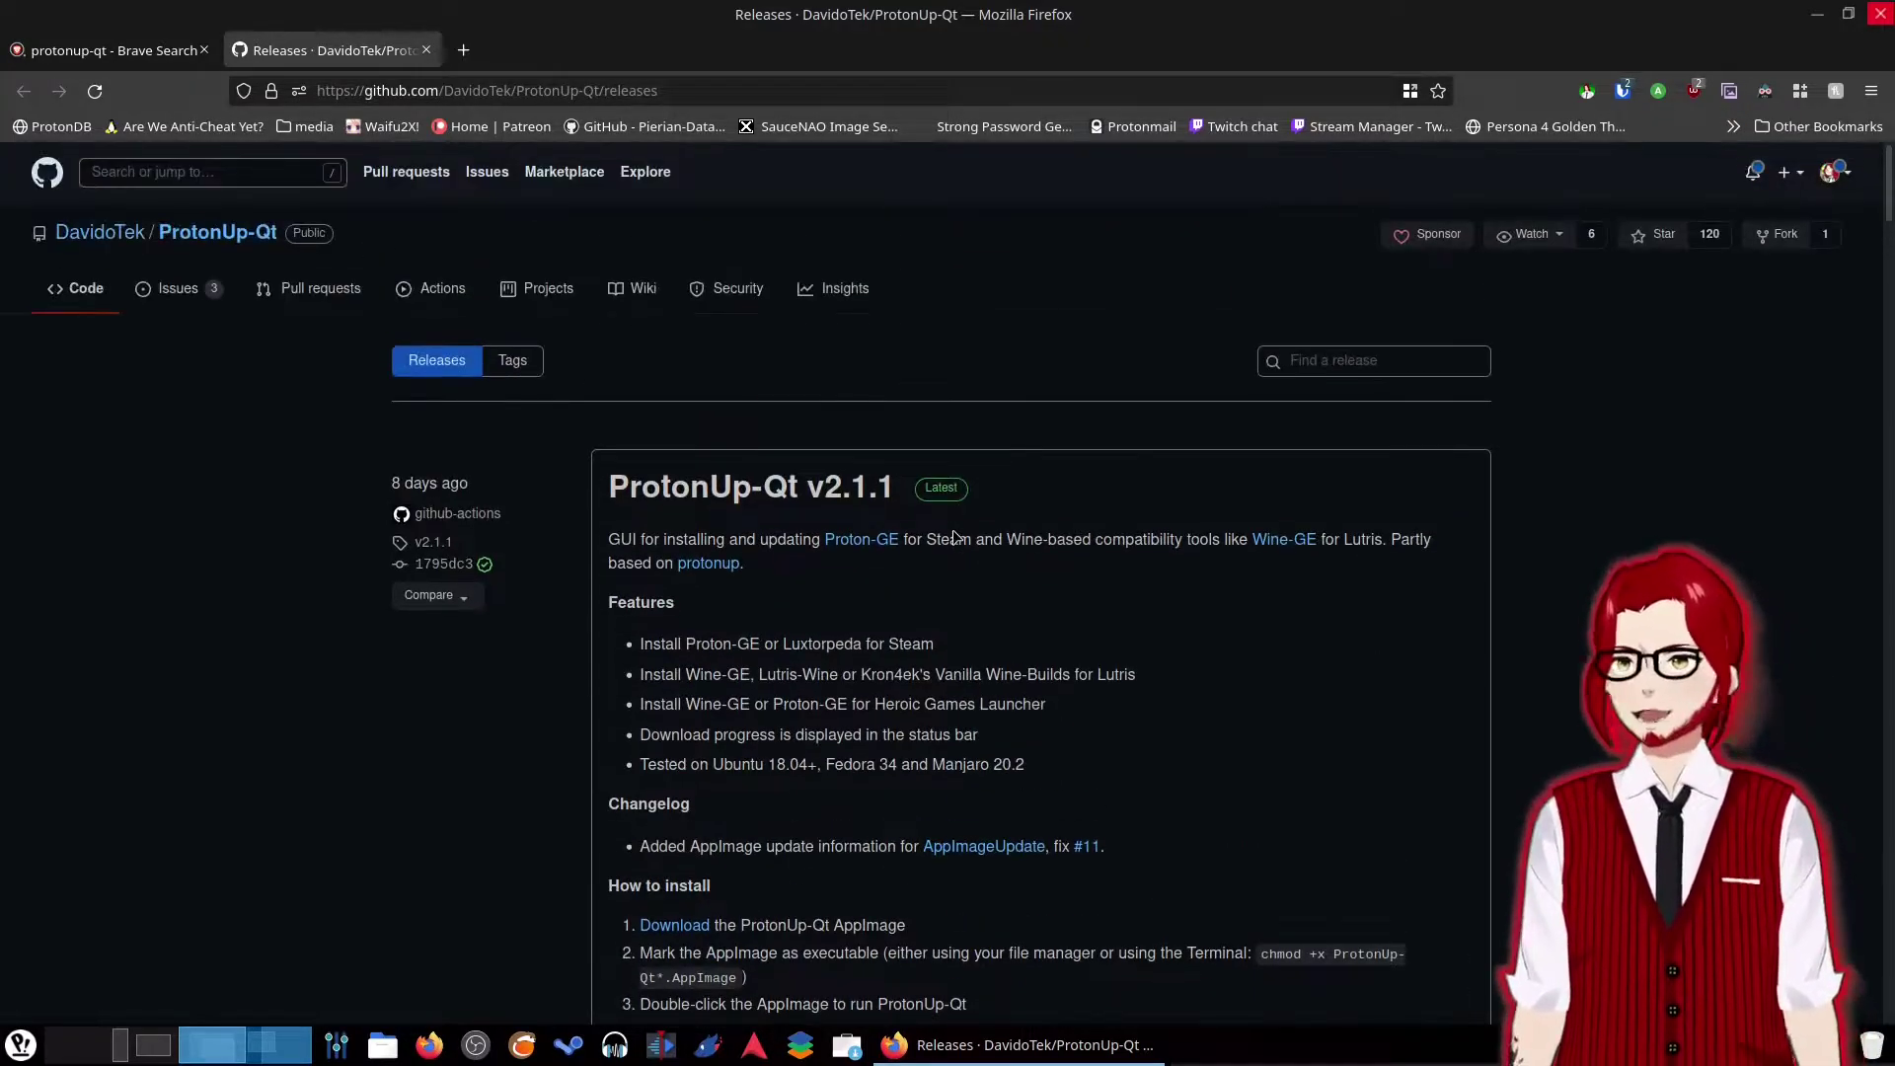
pyautogui.click(428, 368)
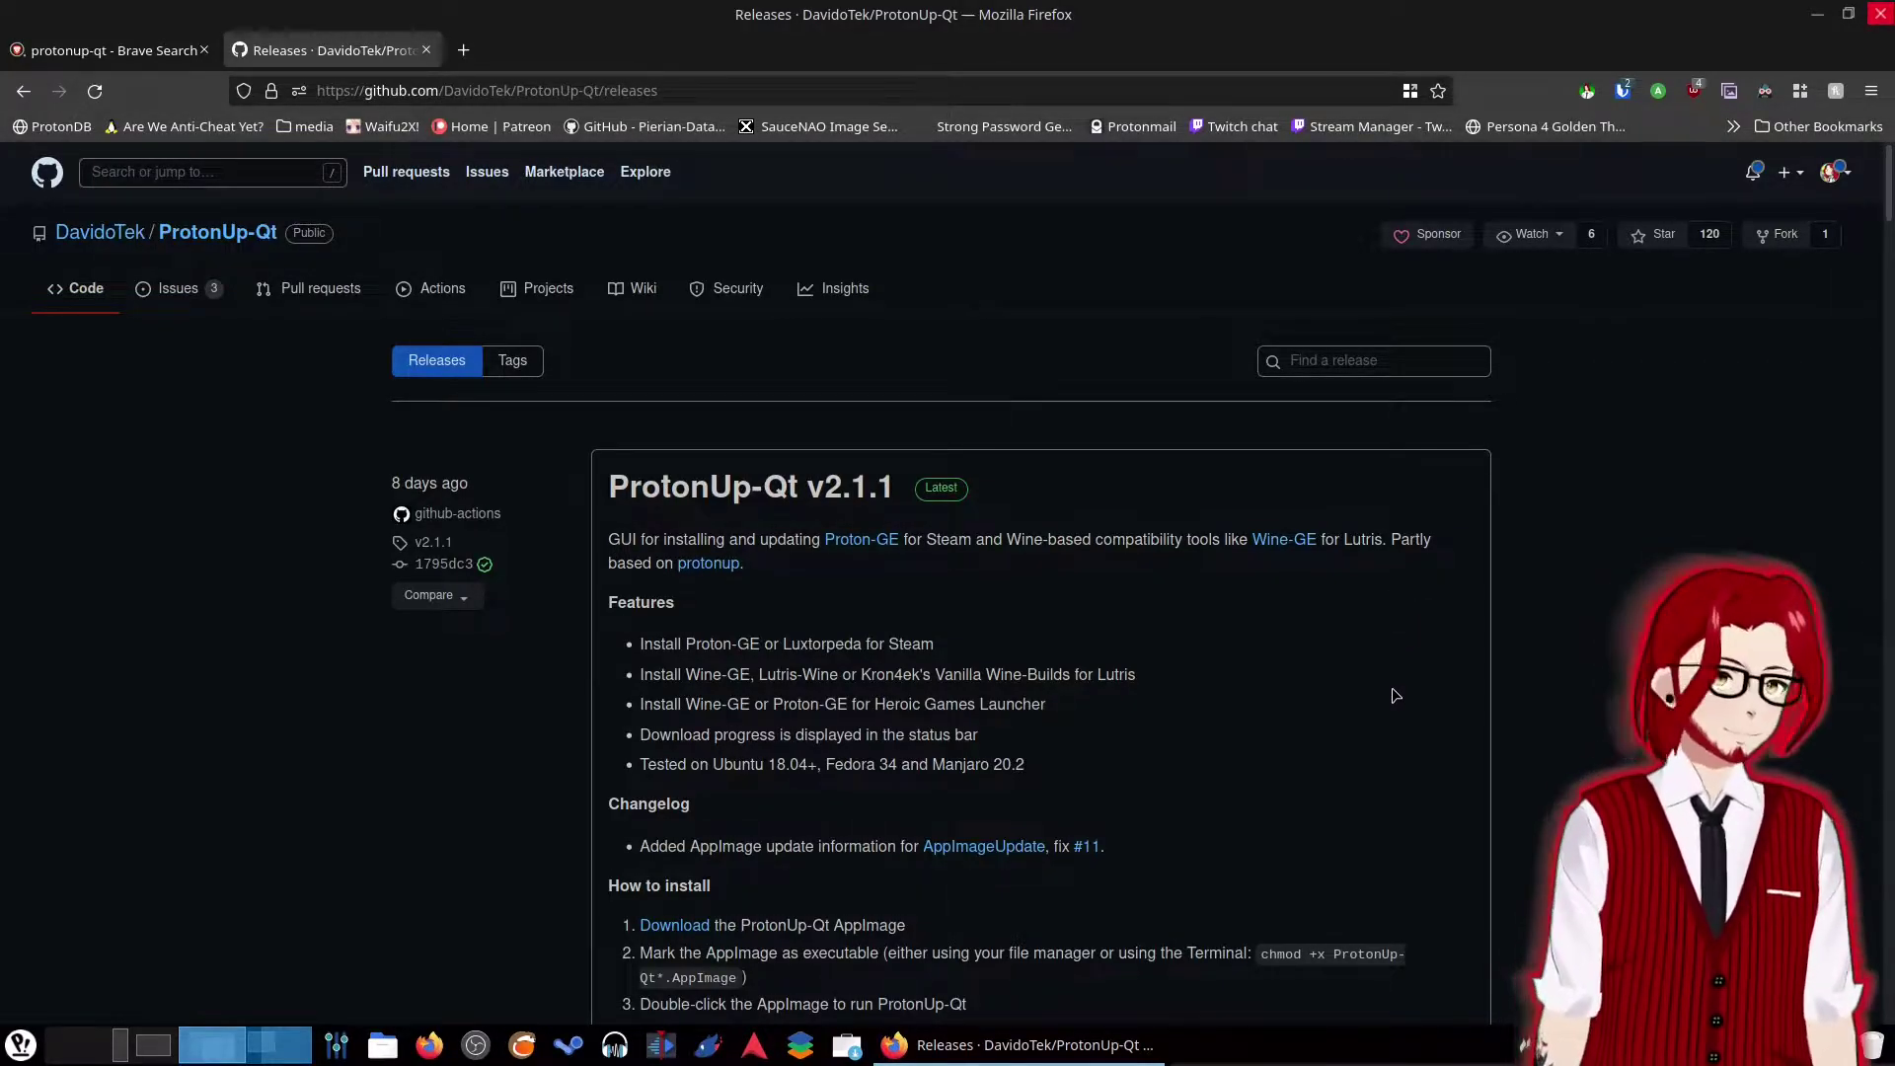
pyautogui.scroll(-10, 1316, 729)
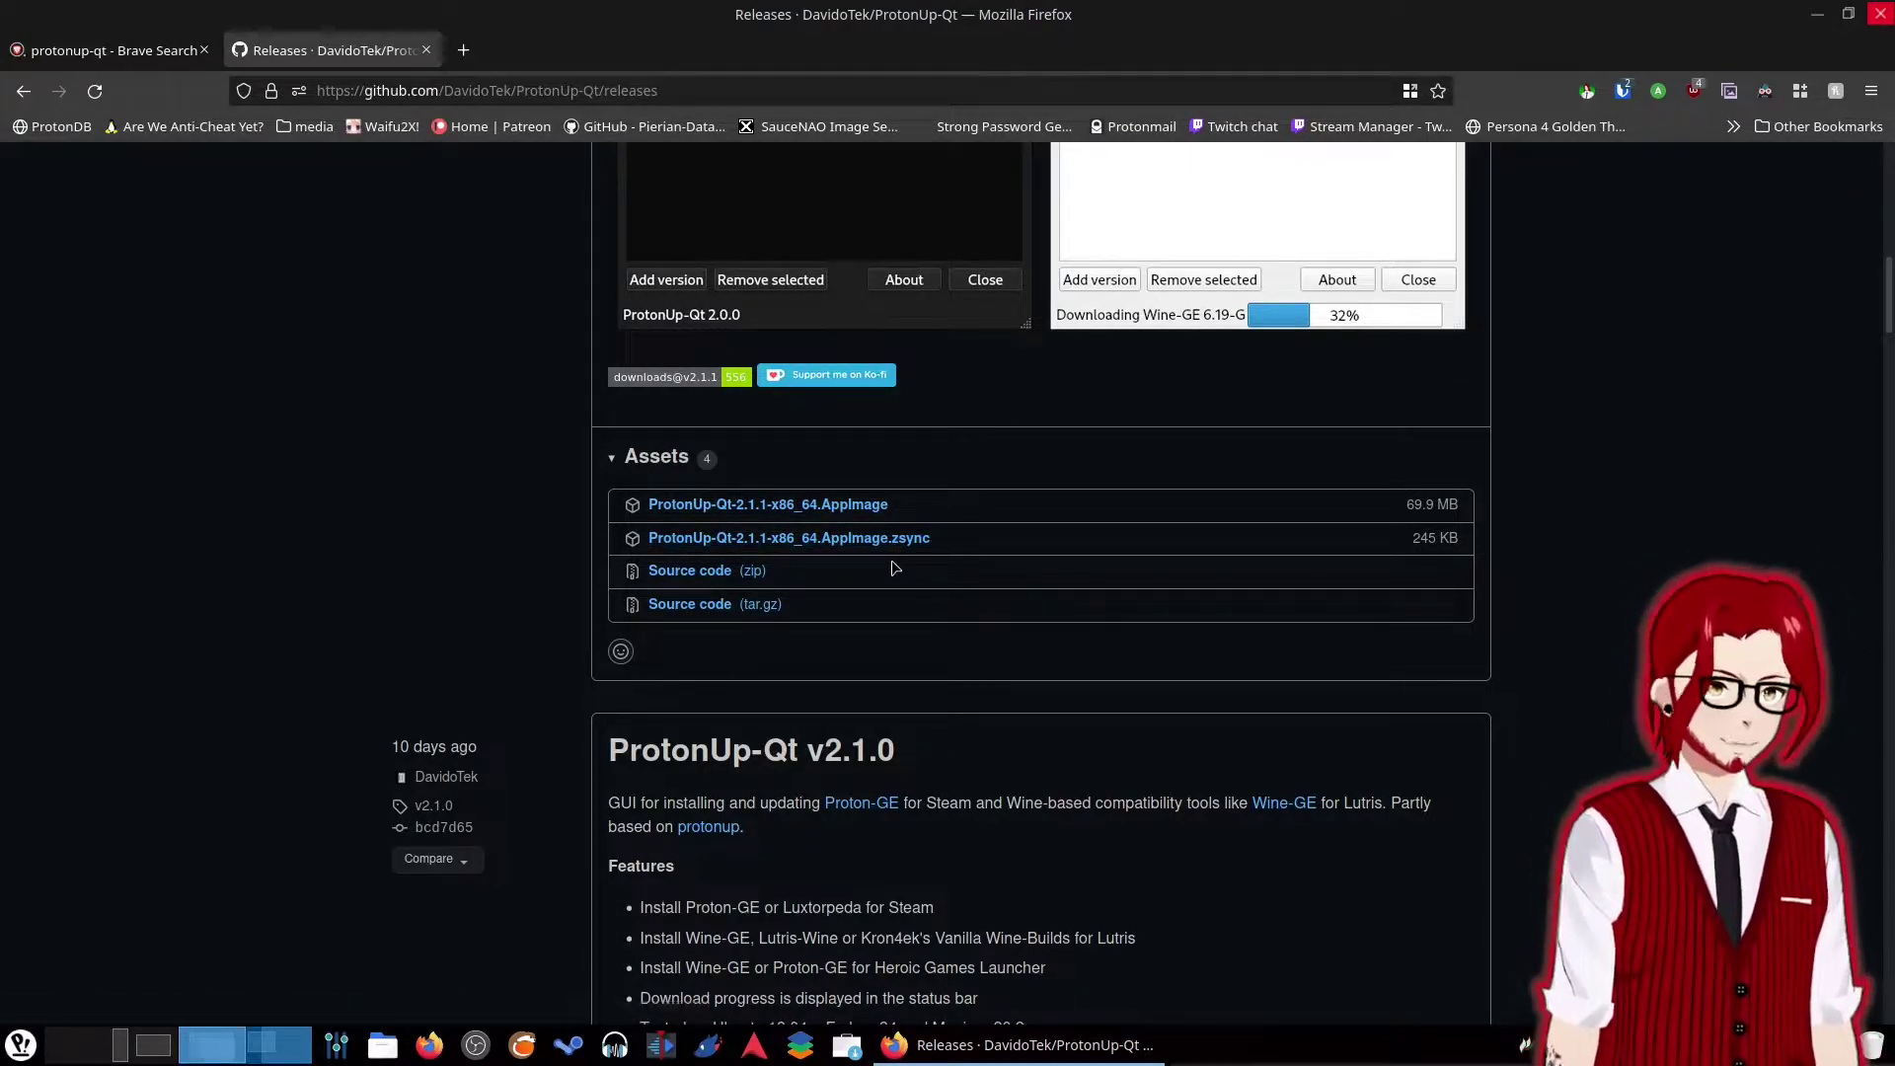
pyautogui.click(846, 507)
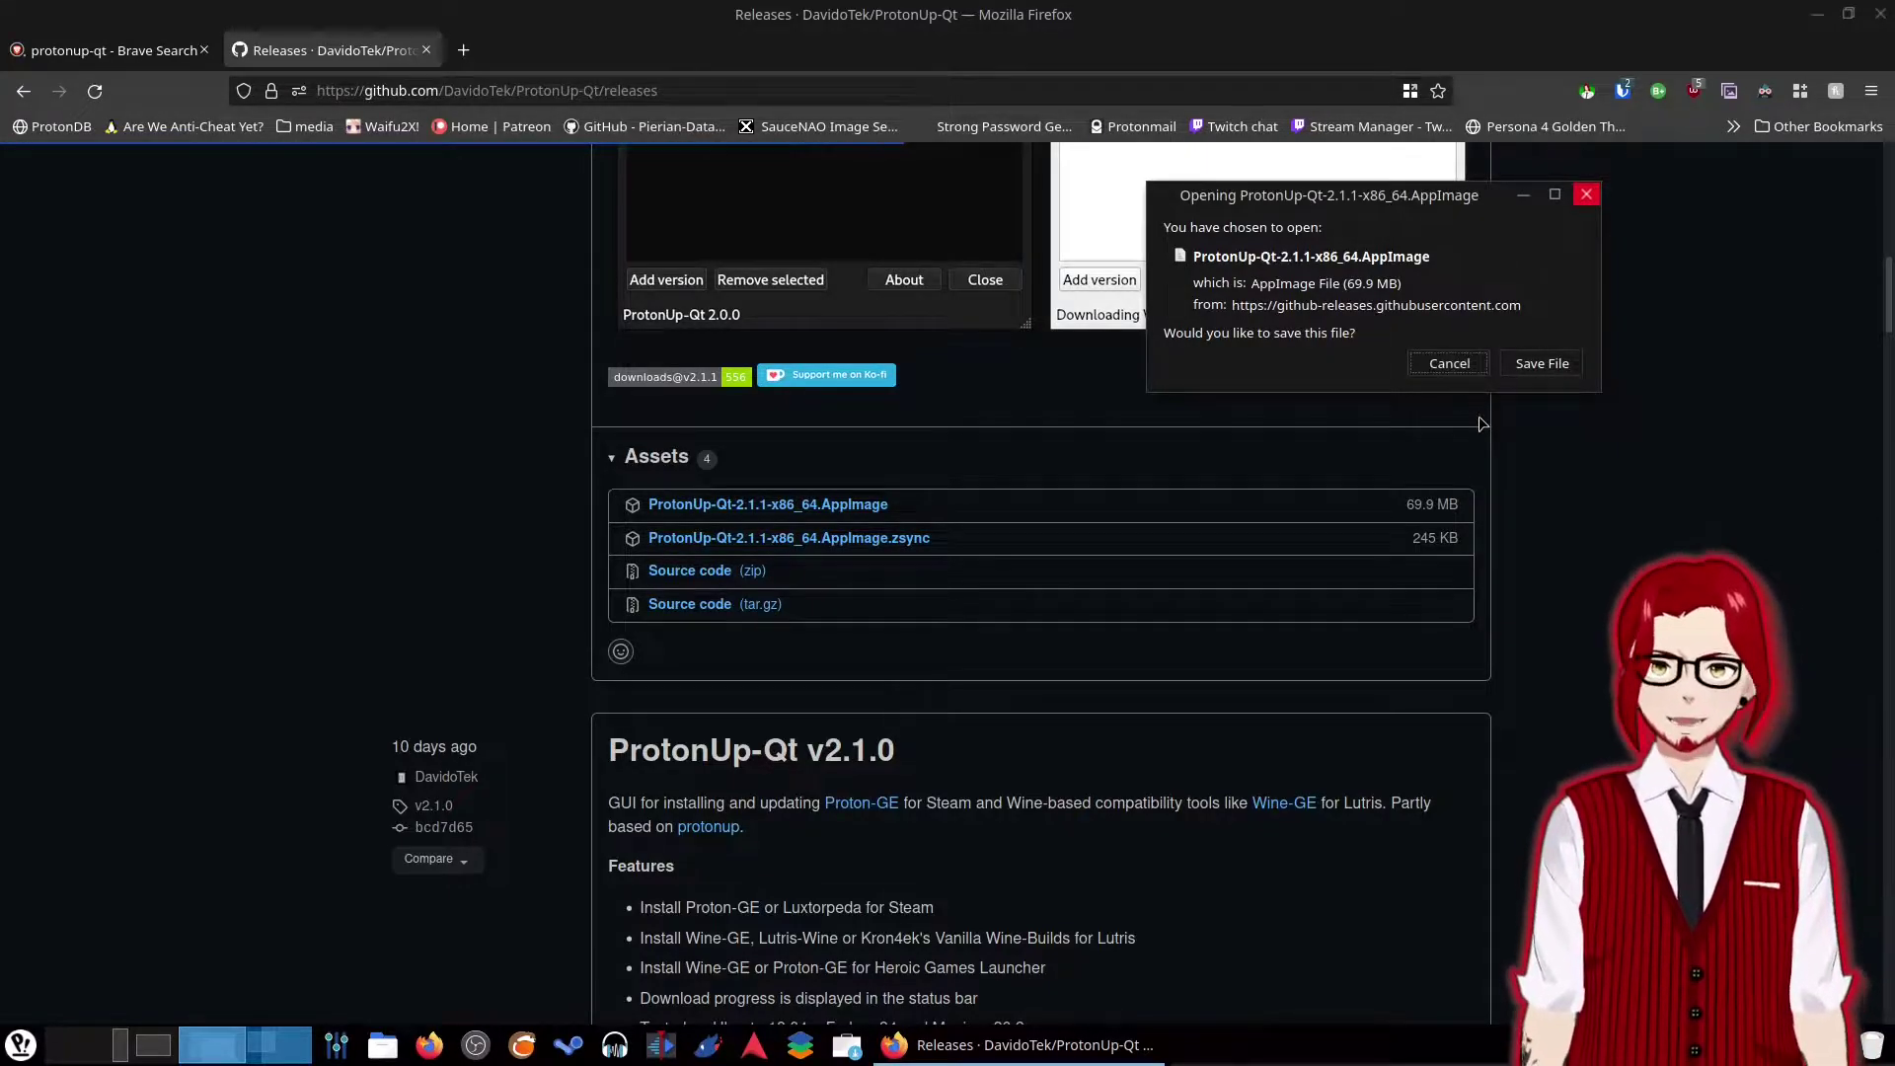
pyautogui.click(1542, 371)
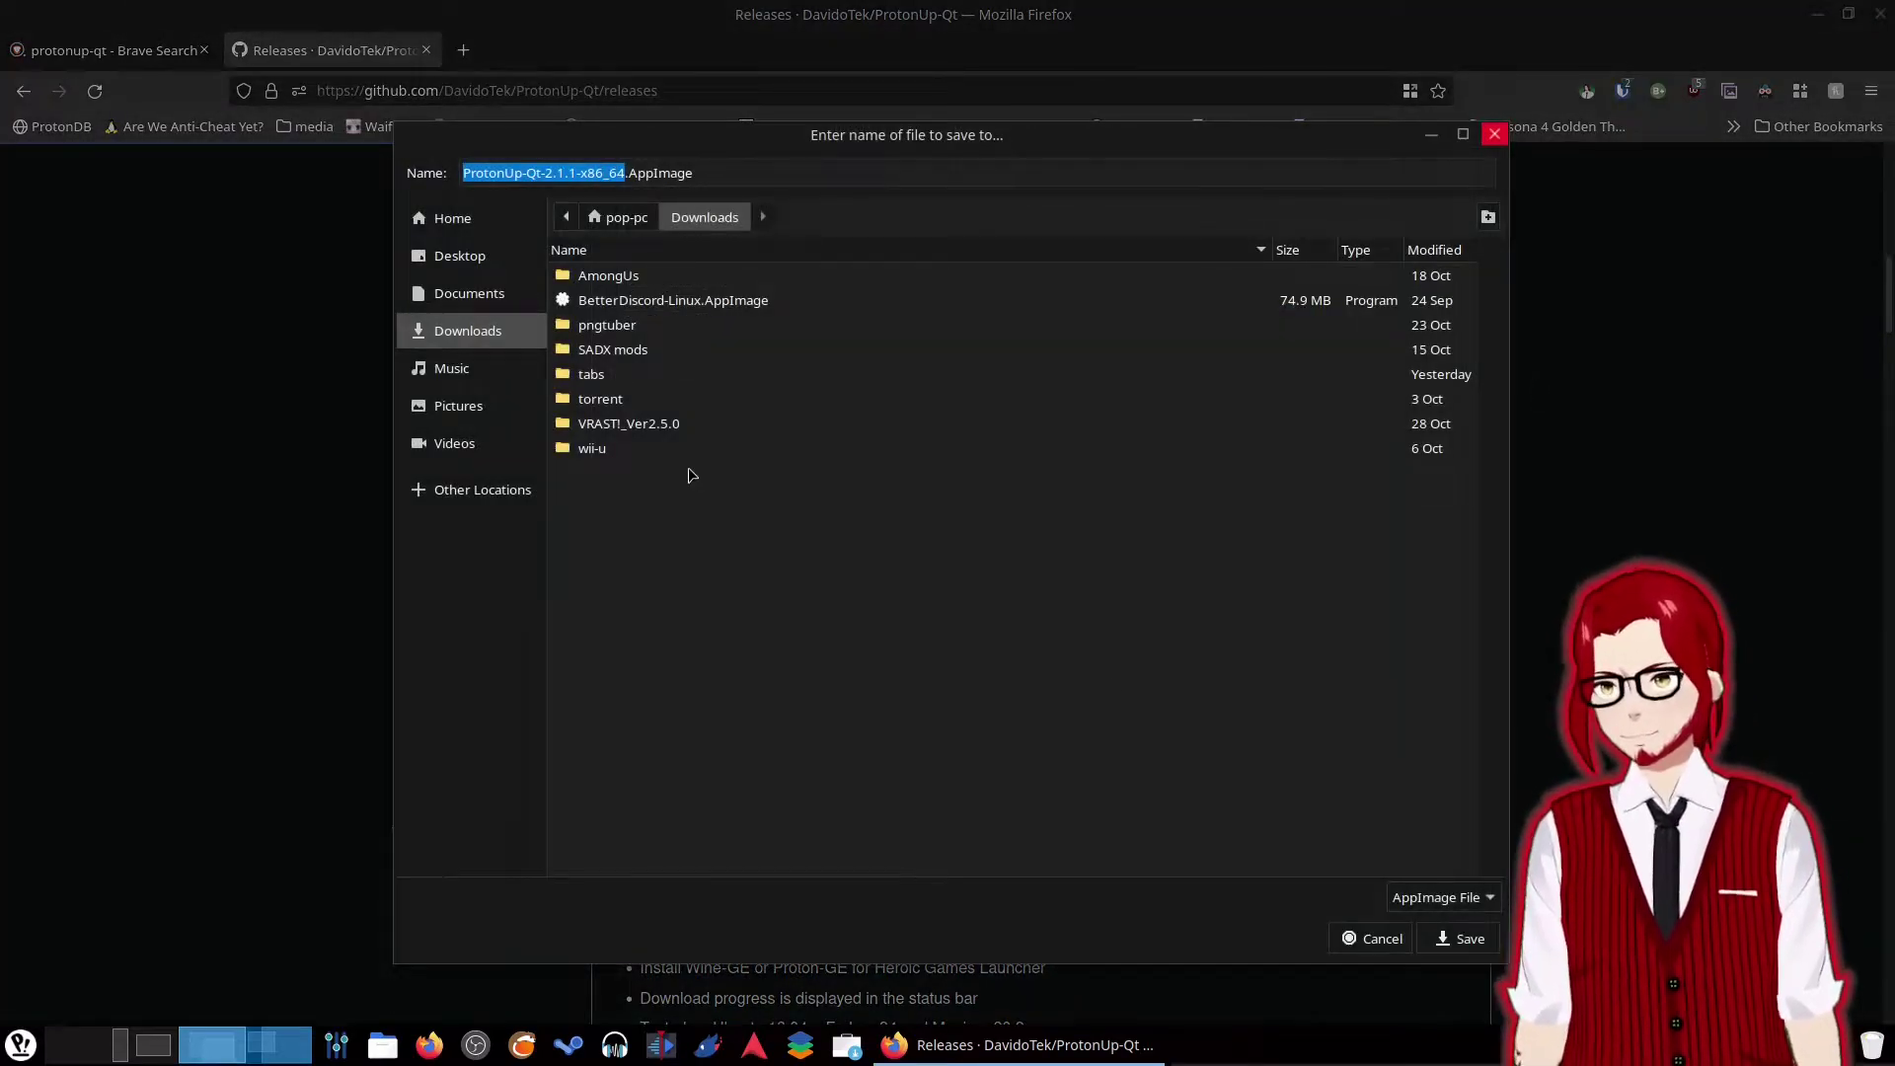
pyautogui.click(1471, 939)
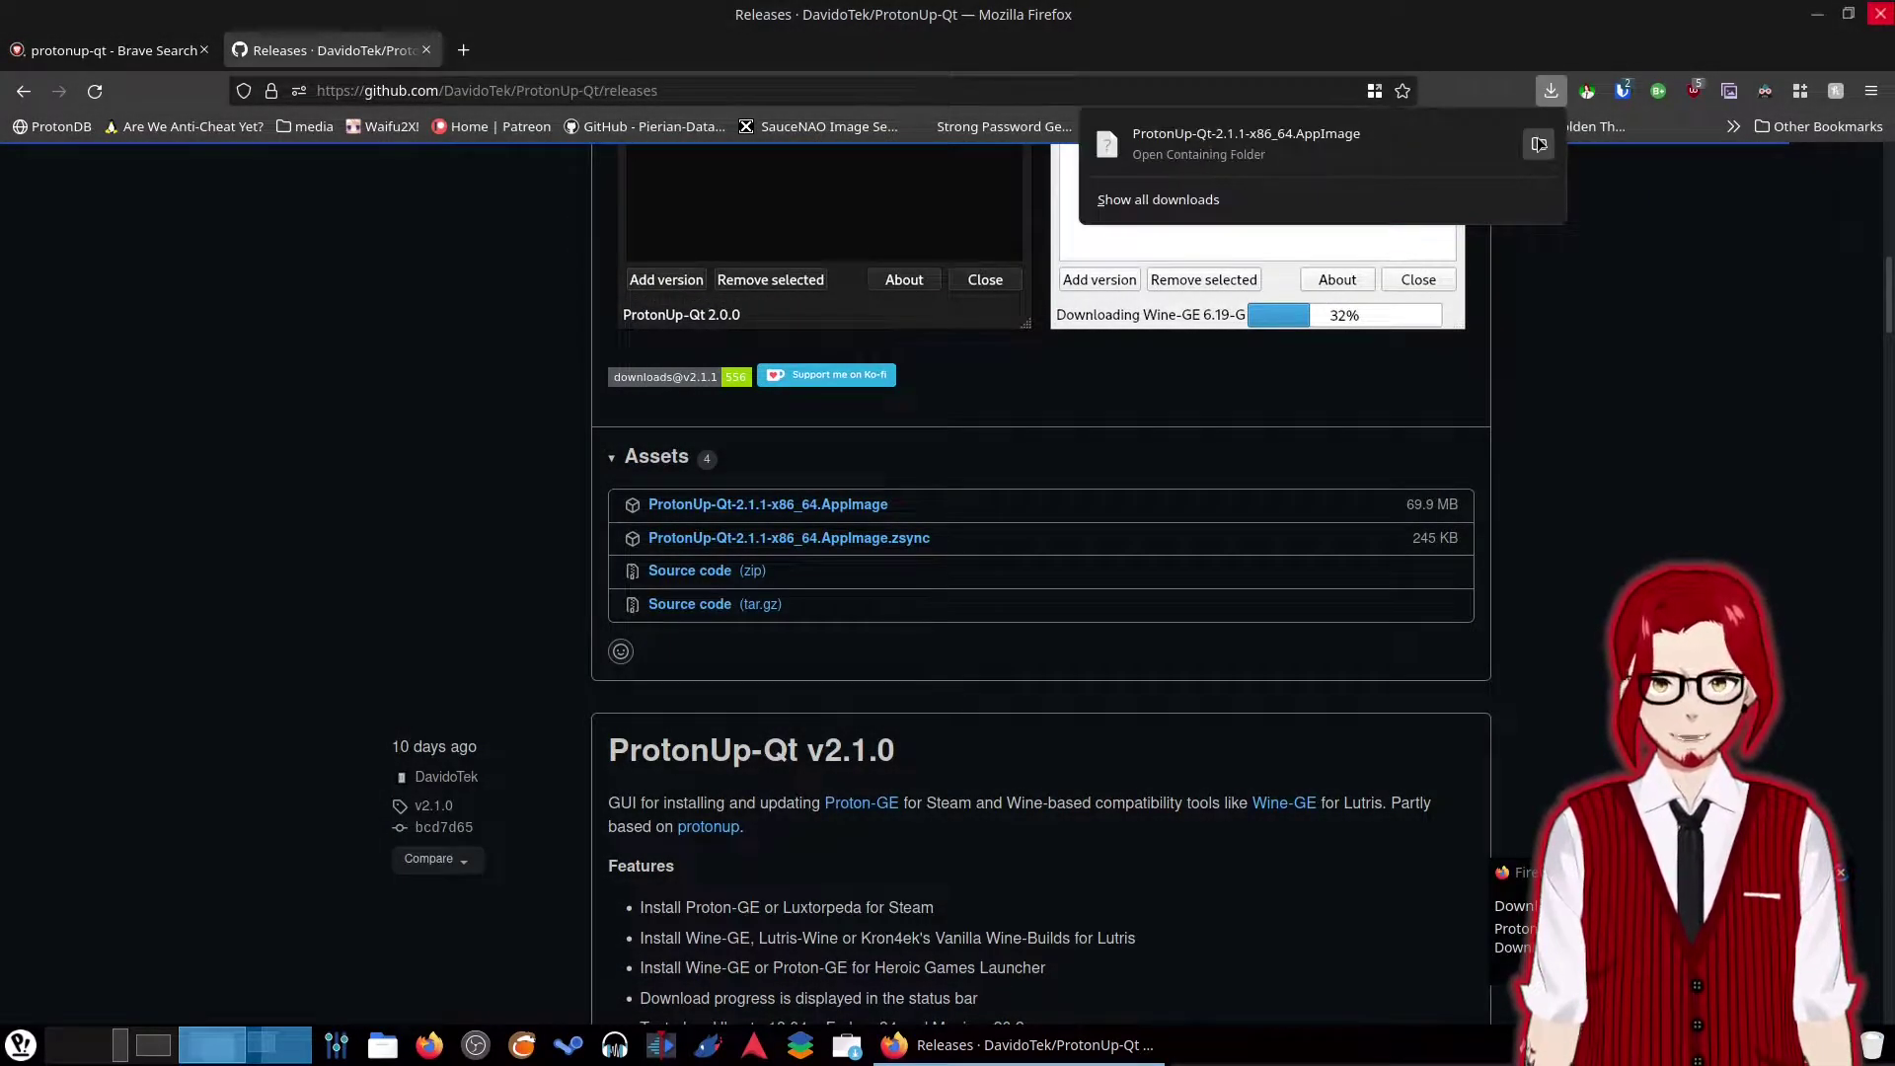
# Move the downloaded ProtonUp-Qt-2.1.1 AppImage from Downloads to the Programs folder, trashing the old ProtonUp-Qt-1.5.0 AppImage there.
pyautogui.click(1538, 145)
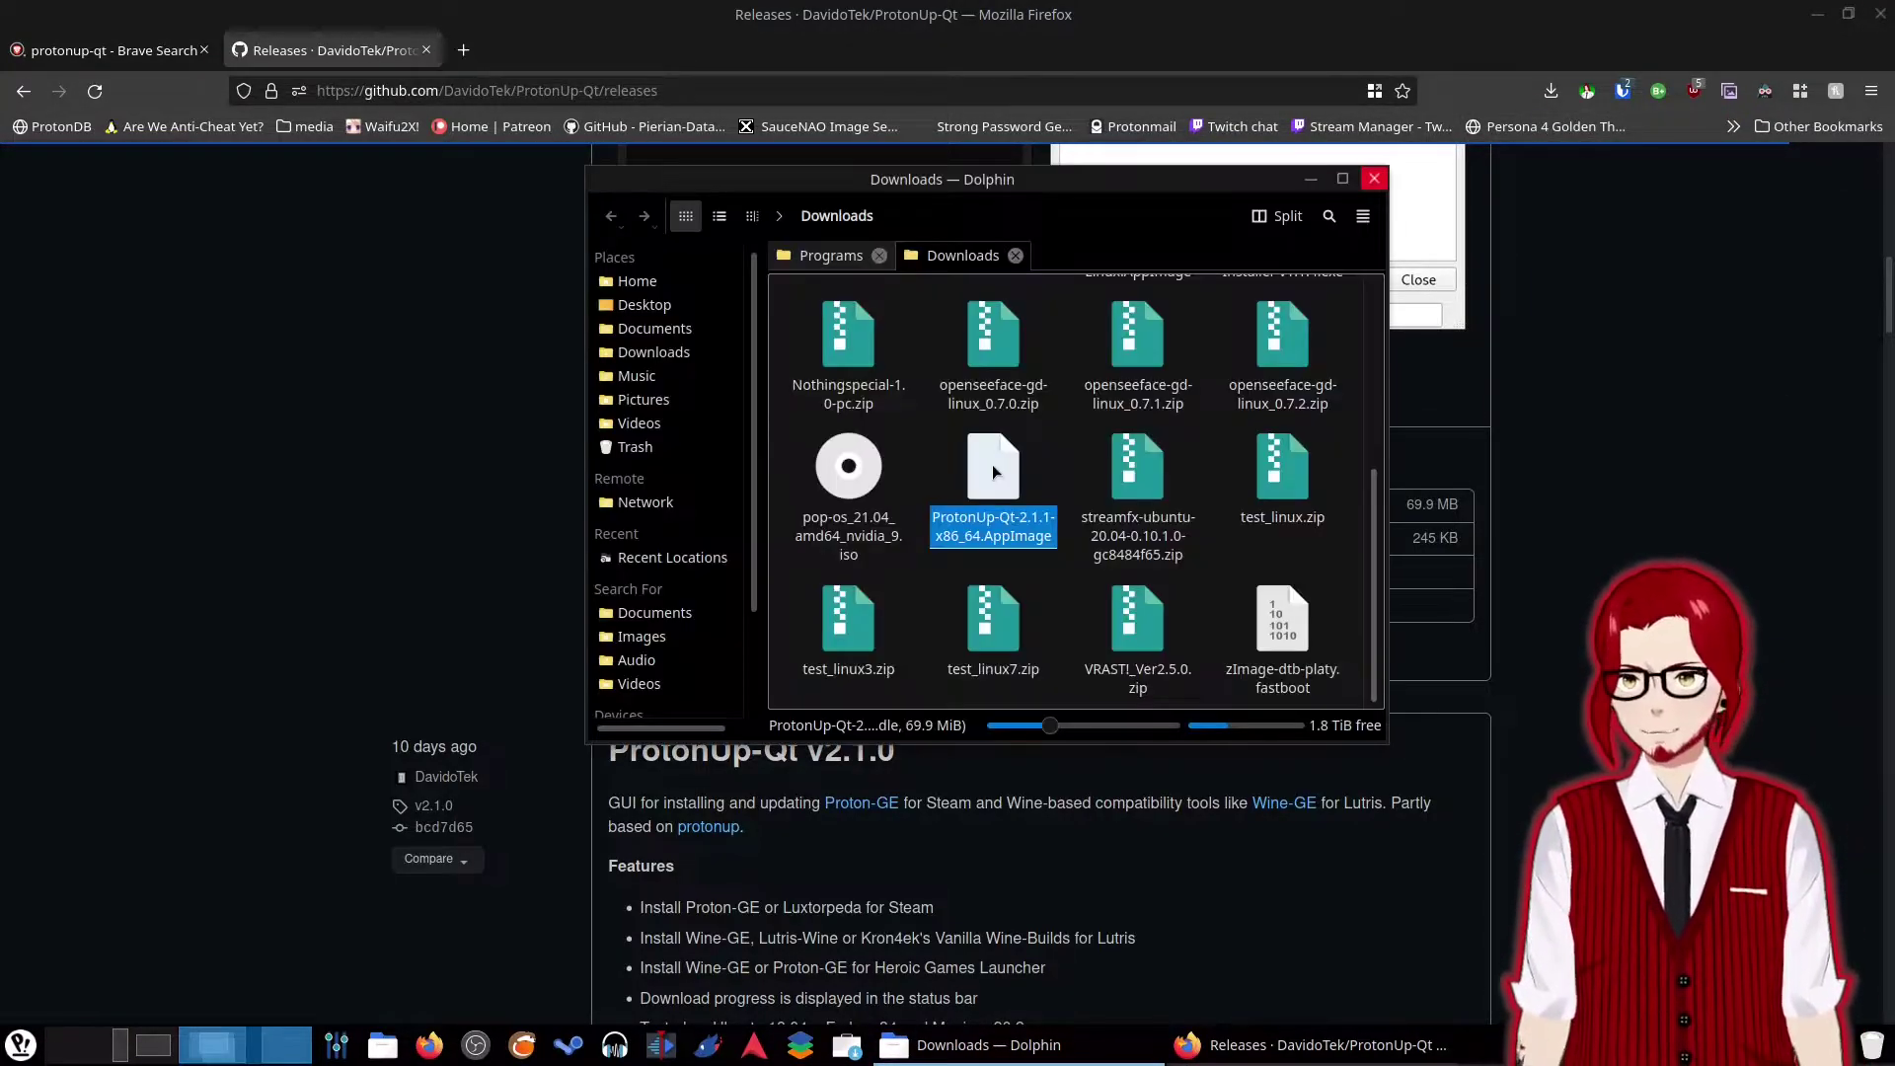
pyautogui.rightClick(992, 464)
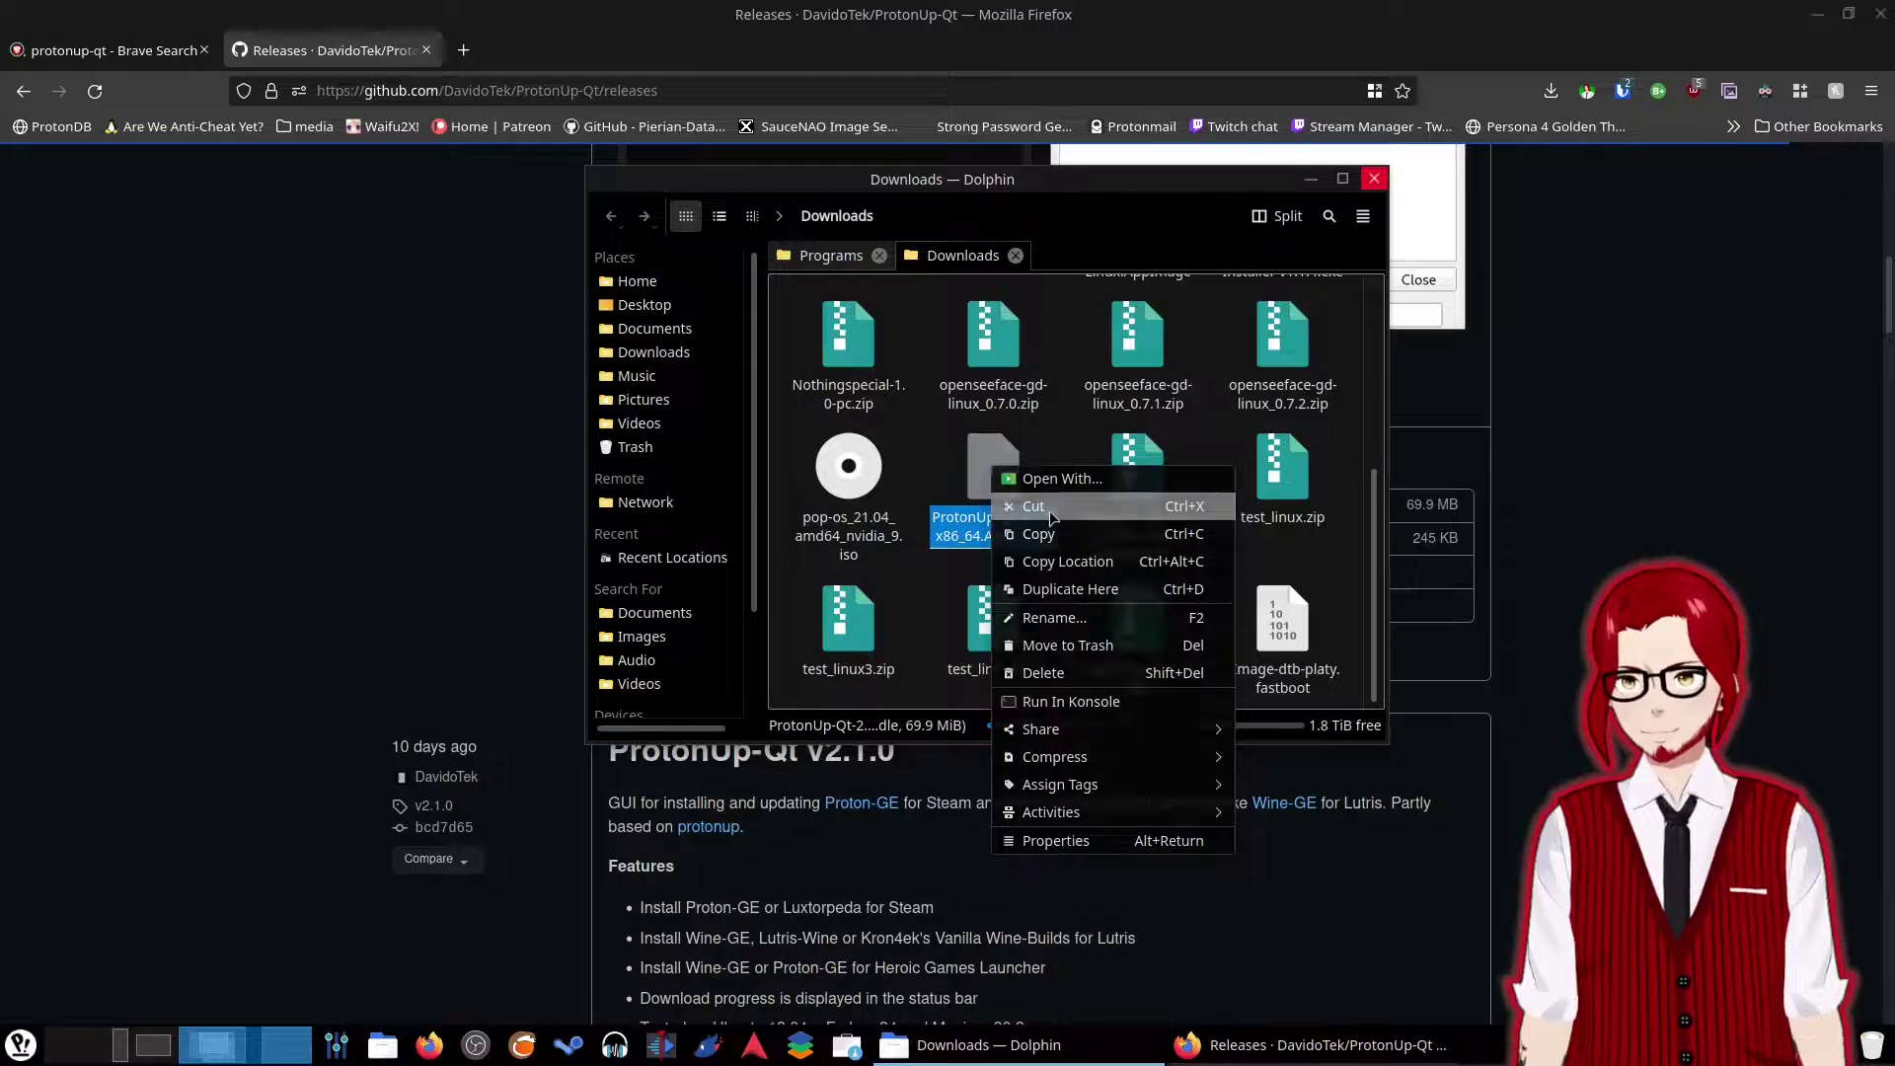
pyautogui.click(1037, 506)
pyautogui.click(807, 258)
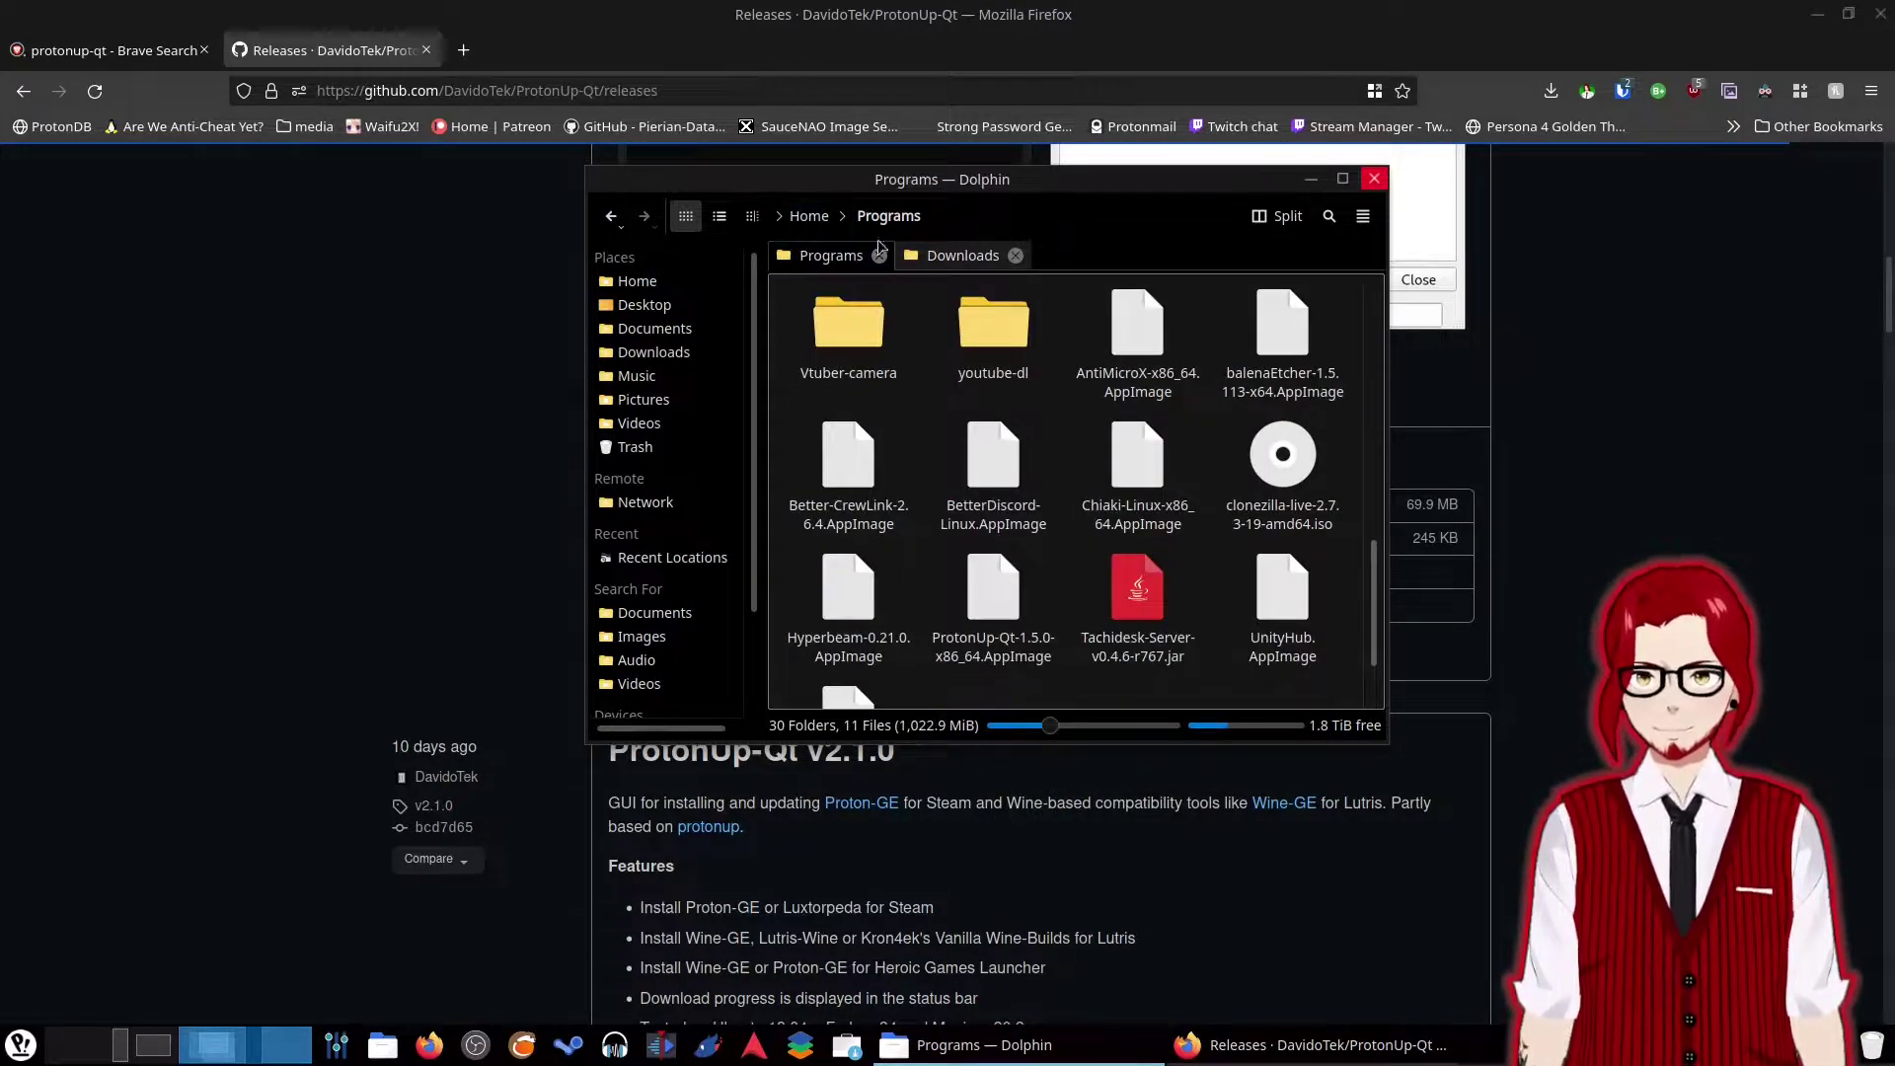
pyautogui.scroll(-2, 967, 474)
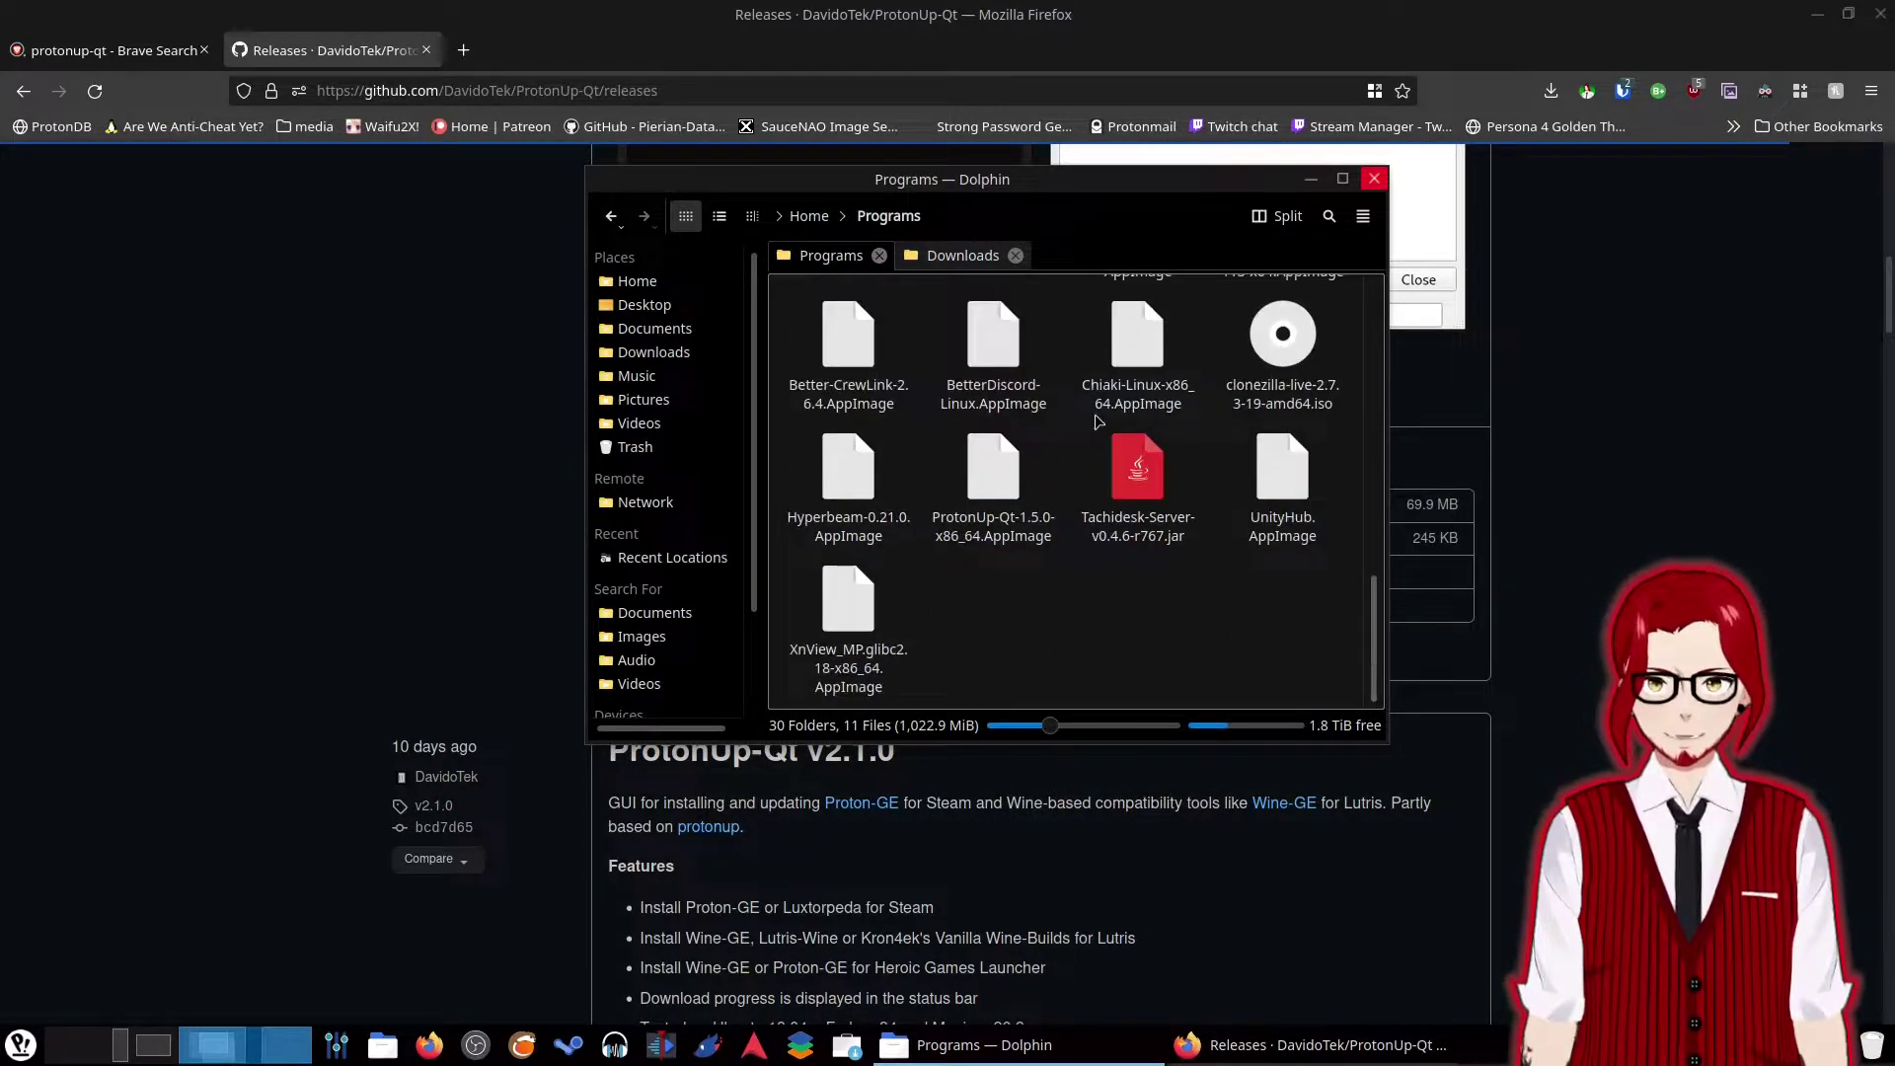
pyautogui.click(999, 493)
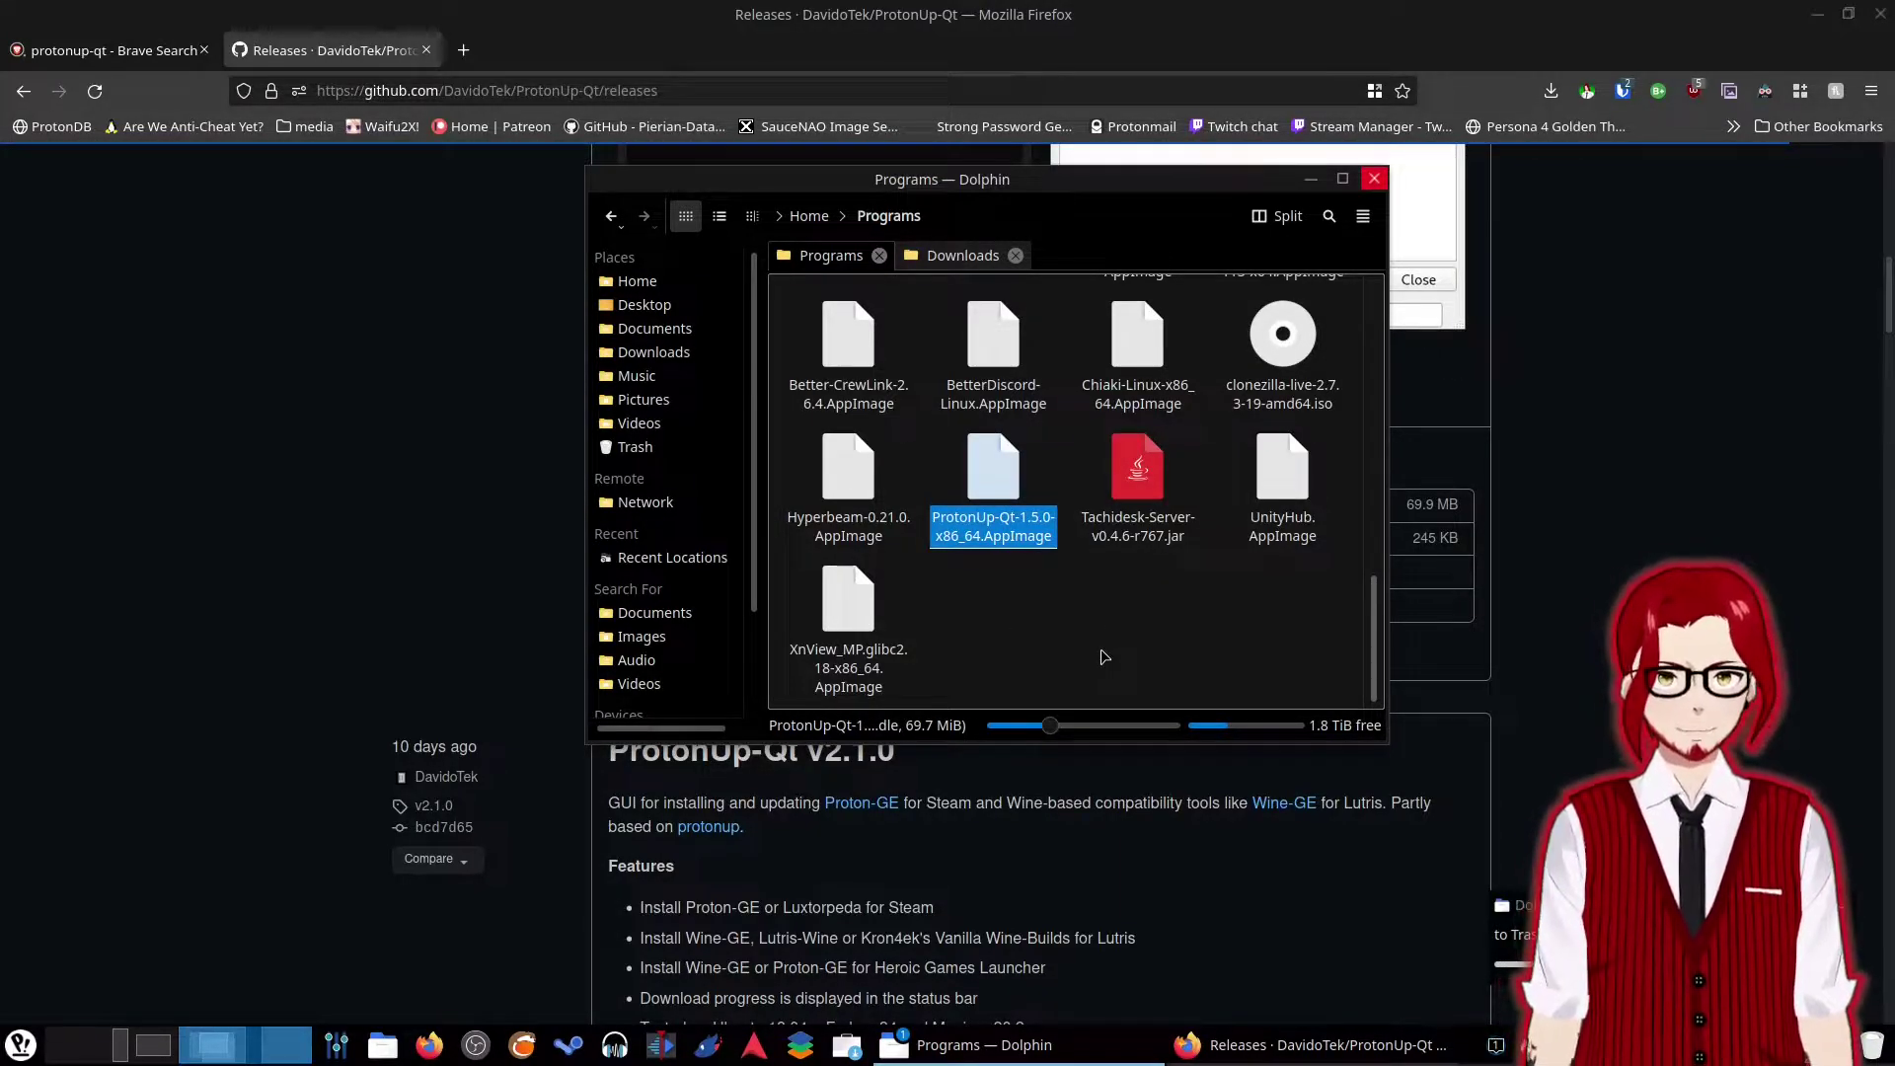
pyautogui.rightClick(1067, 602)
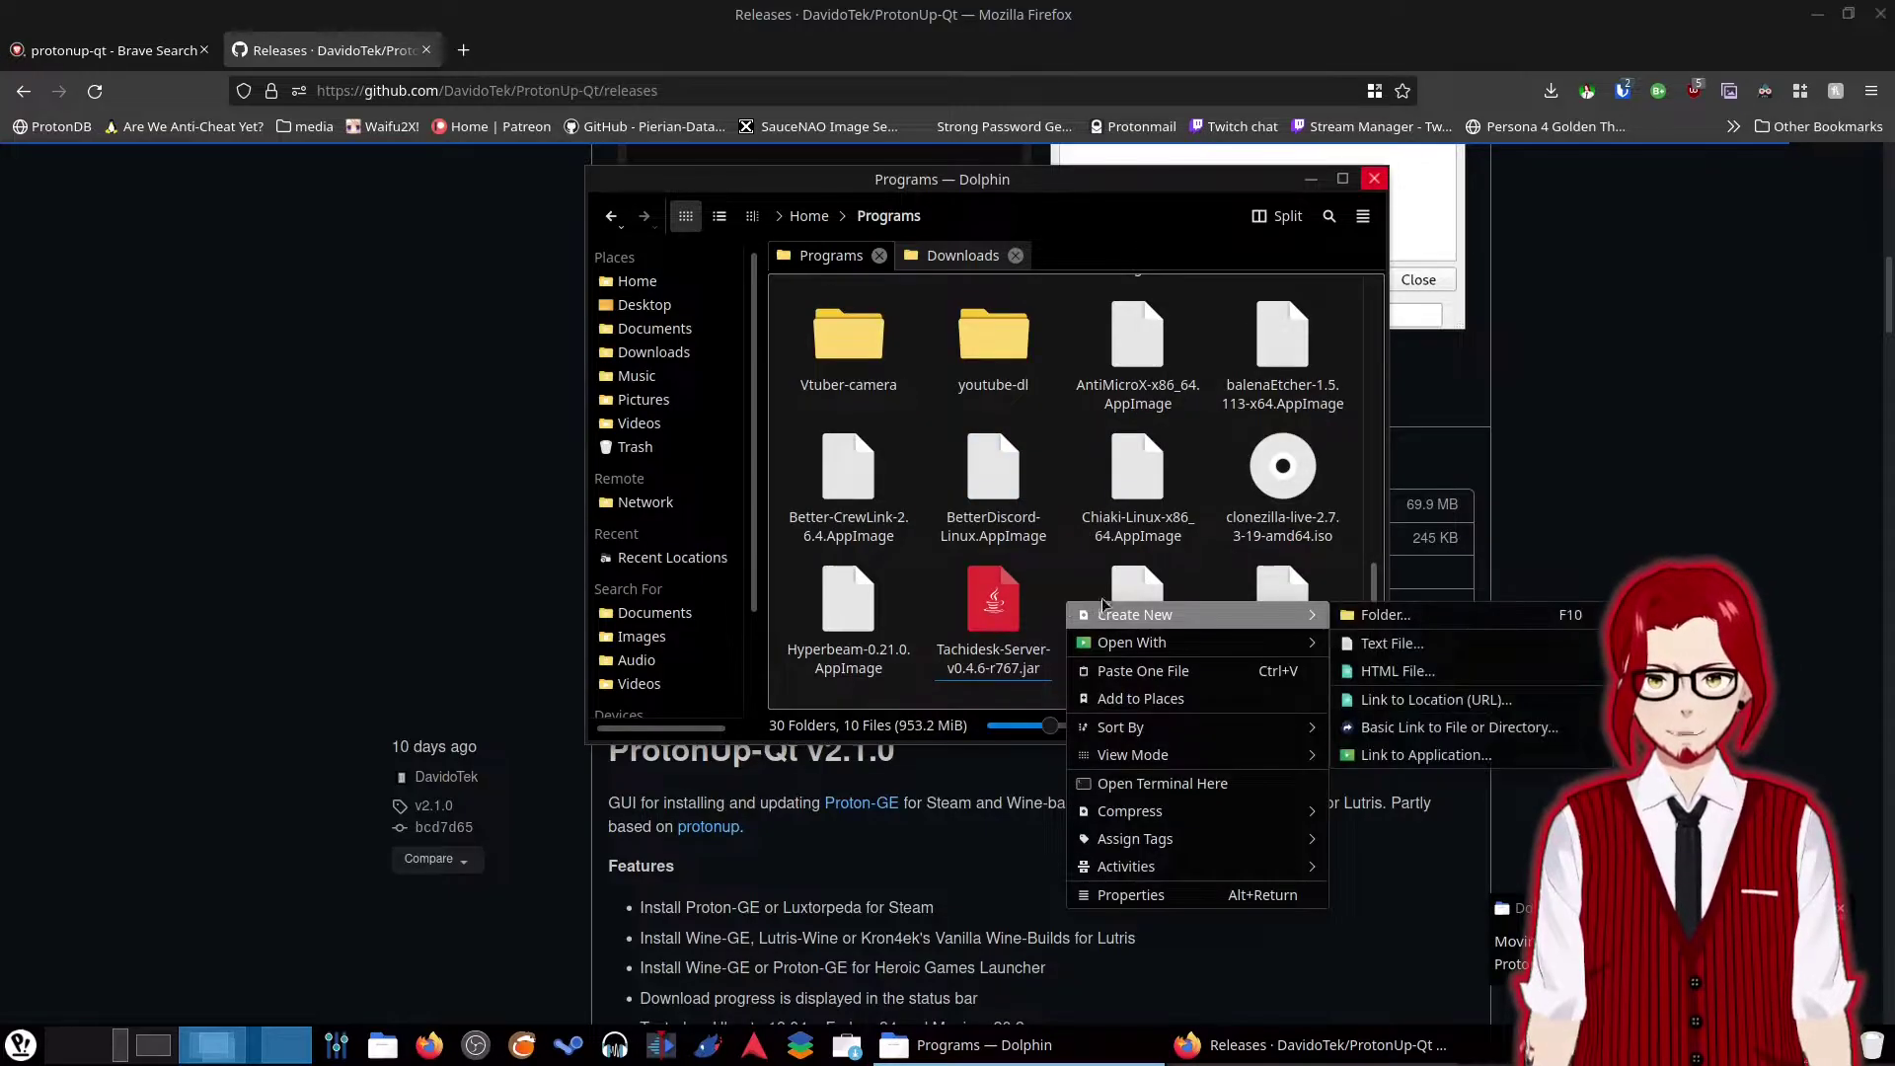
pyautogui.click(1162, 679)
pyautogui.scroll(-1, 987, 470)
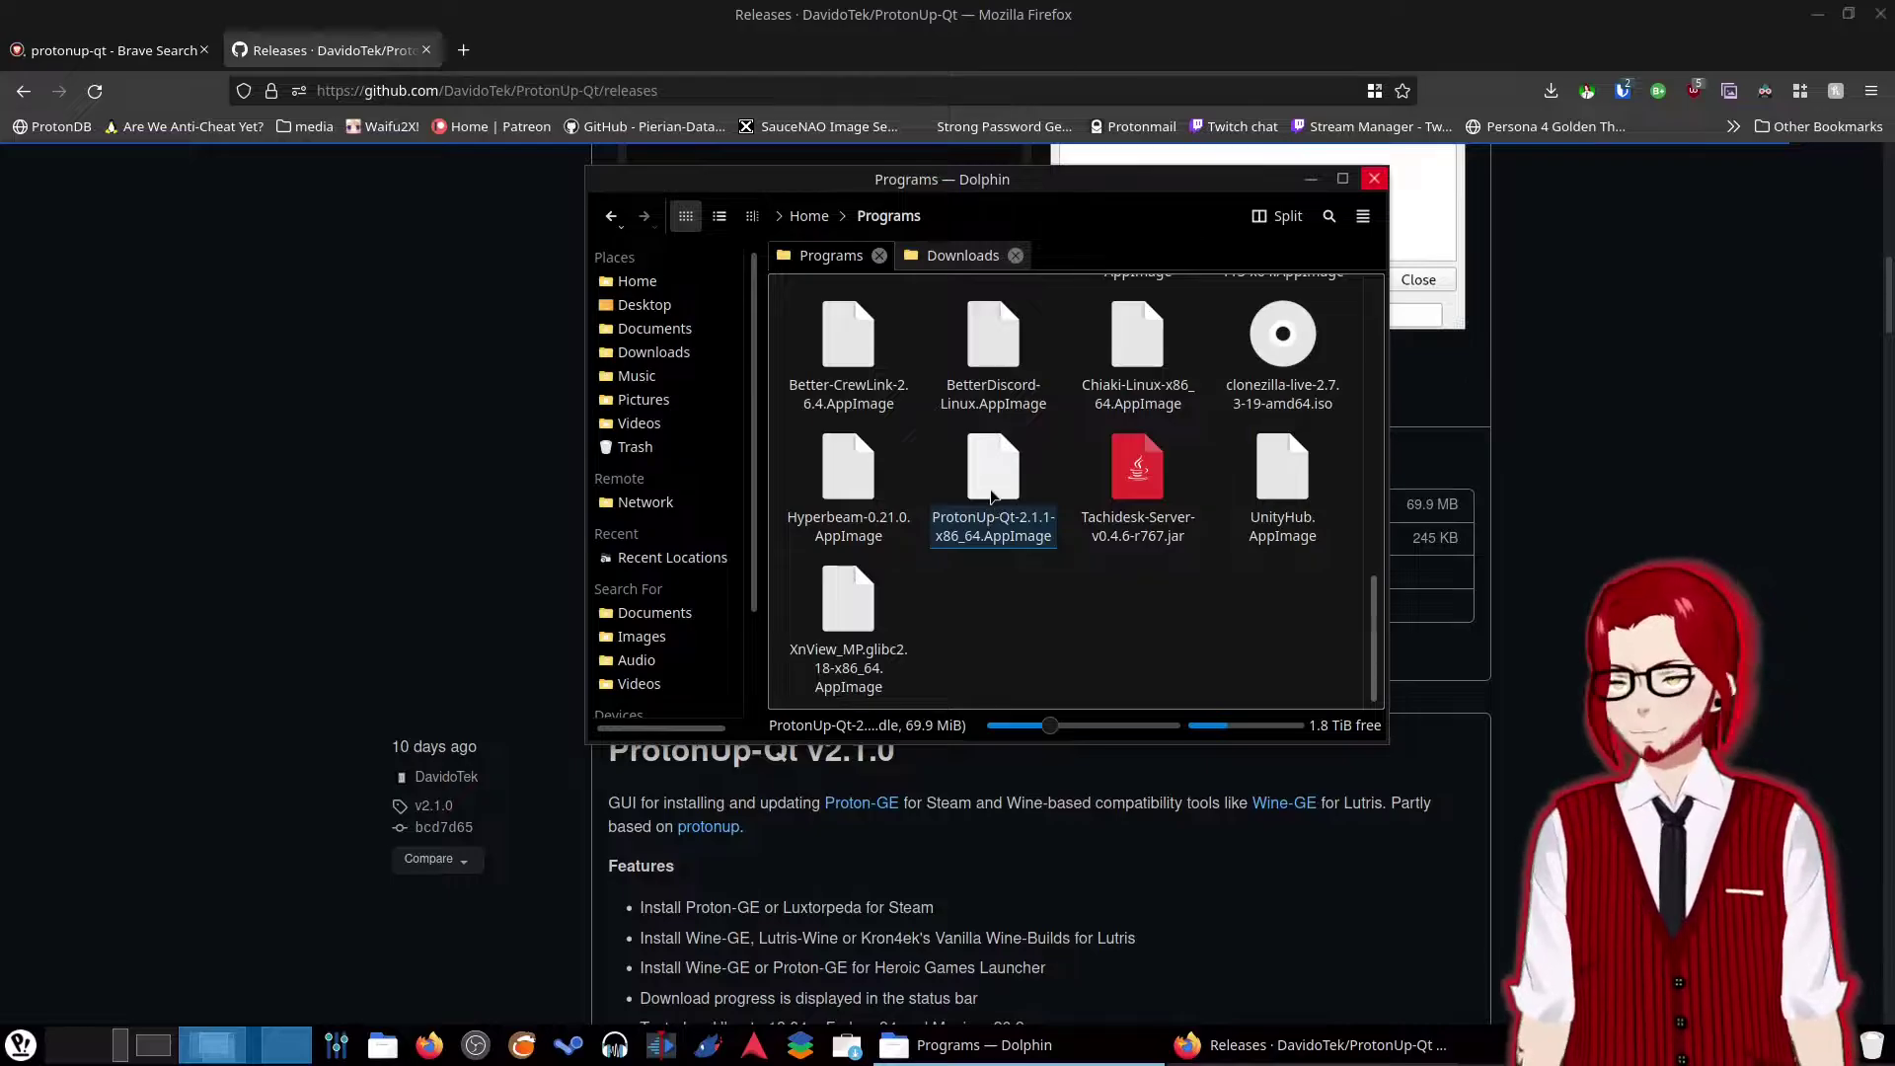
# Mark ProtonUp-Qt-2.1.1-x86_64.AppImage as executable in its file permissions.
pyautogui.rightClick(992, 481)
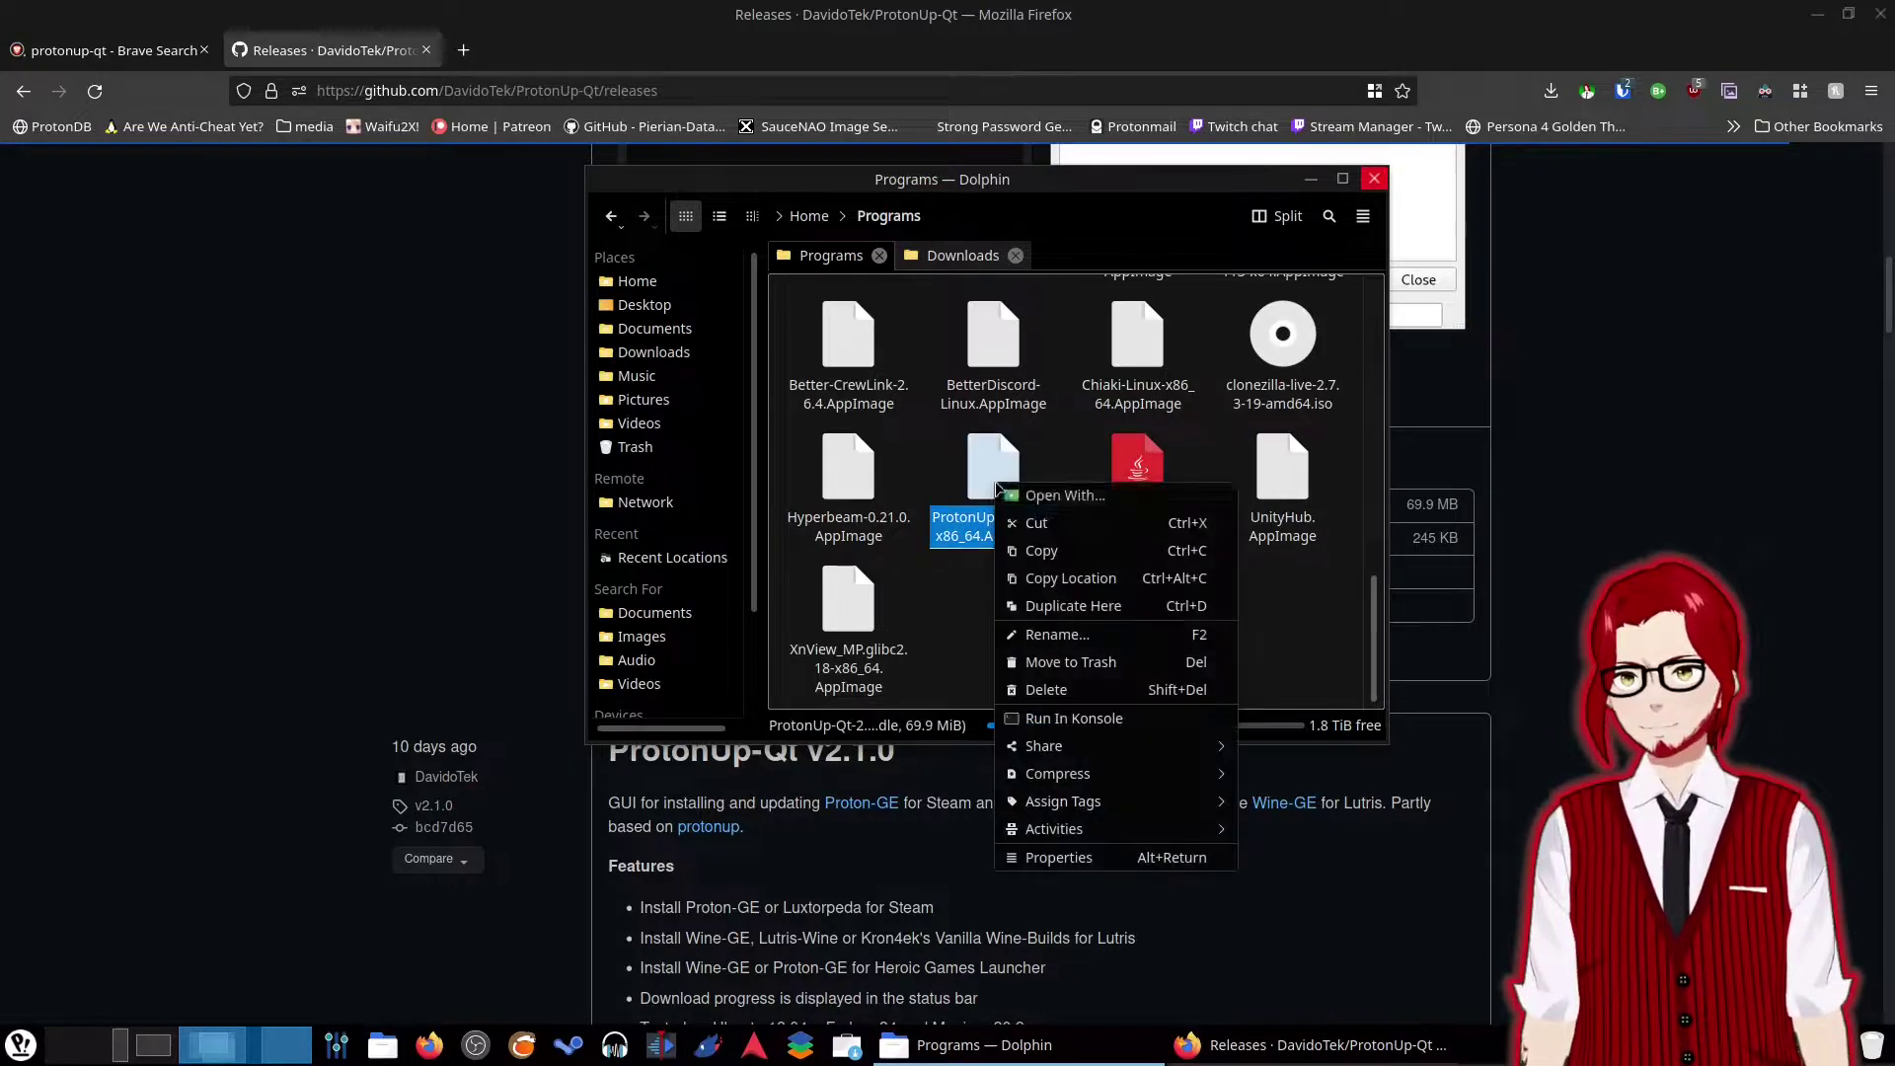
pyautogui.click(1058, 857)
pyautogui.click(926, 226)
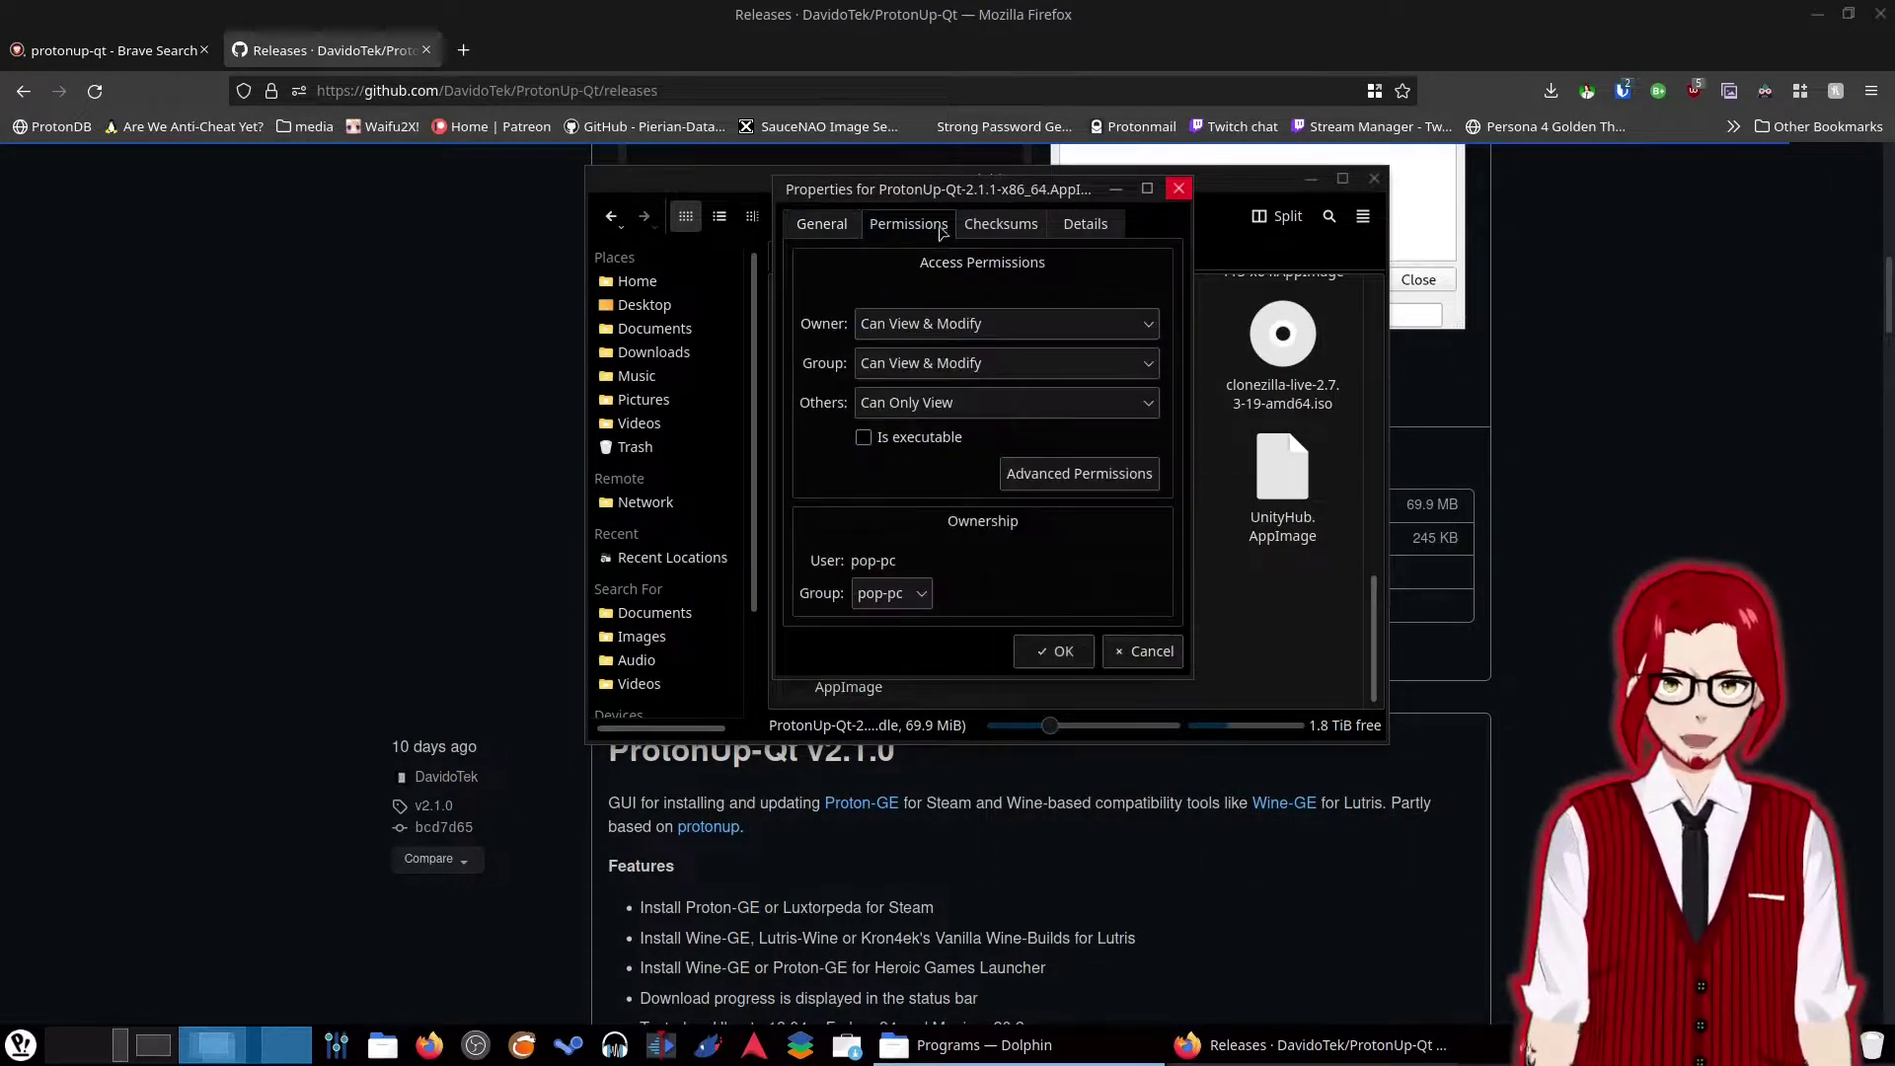
pyautogui.click(864, 438)
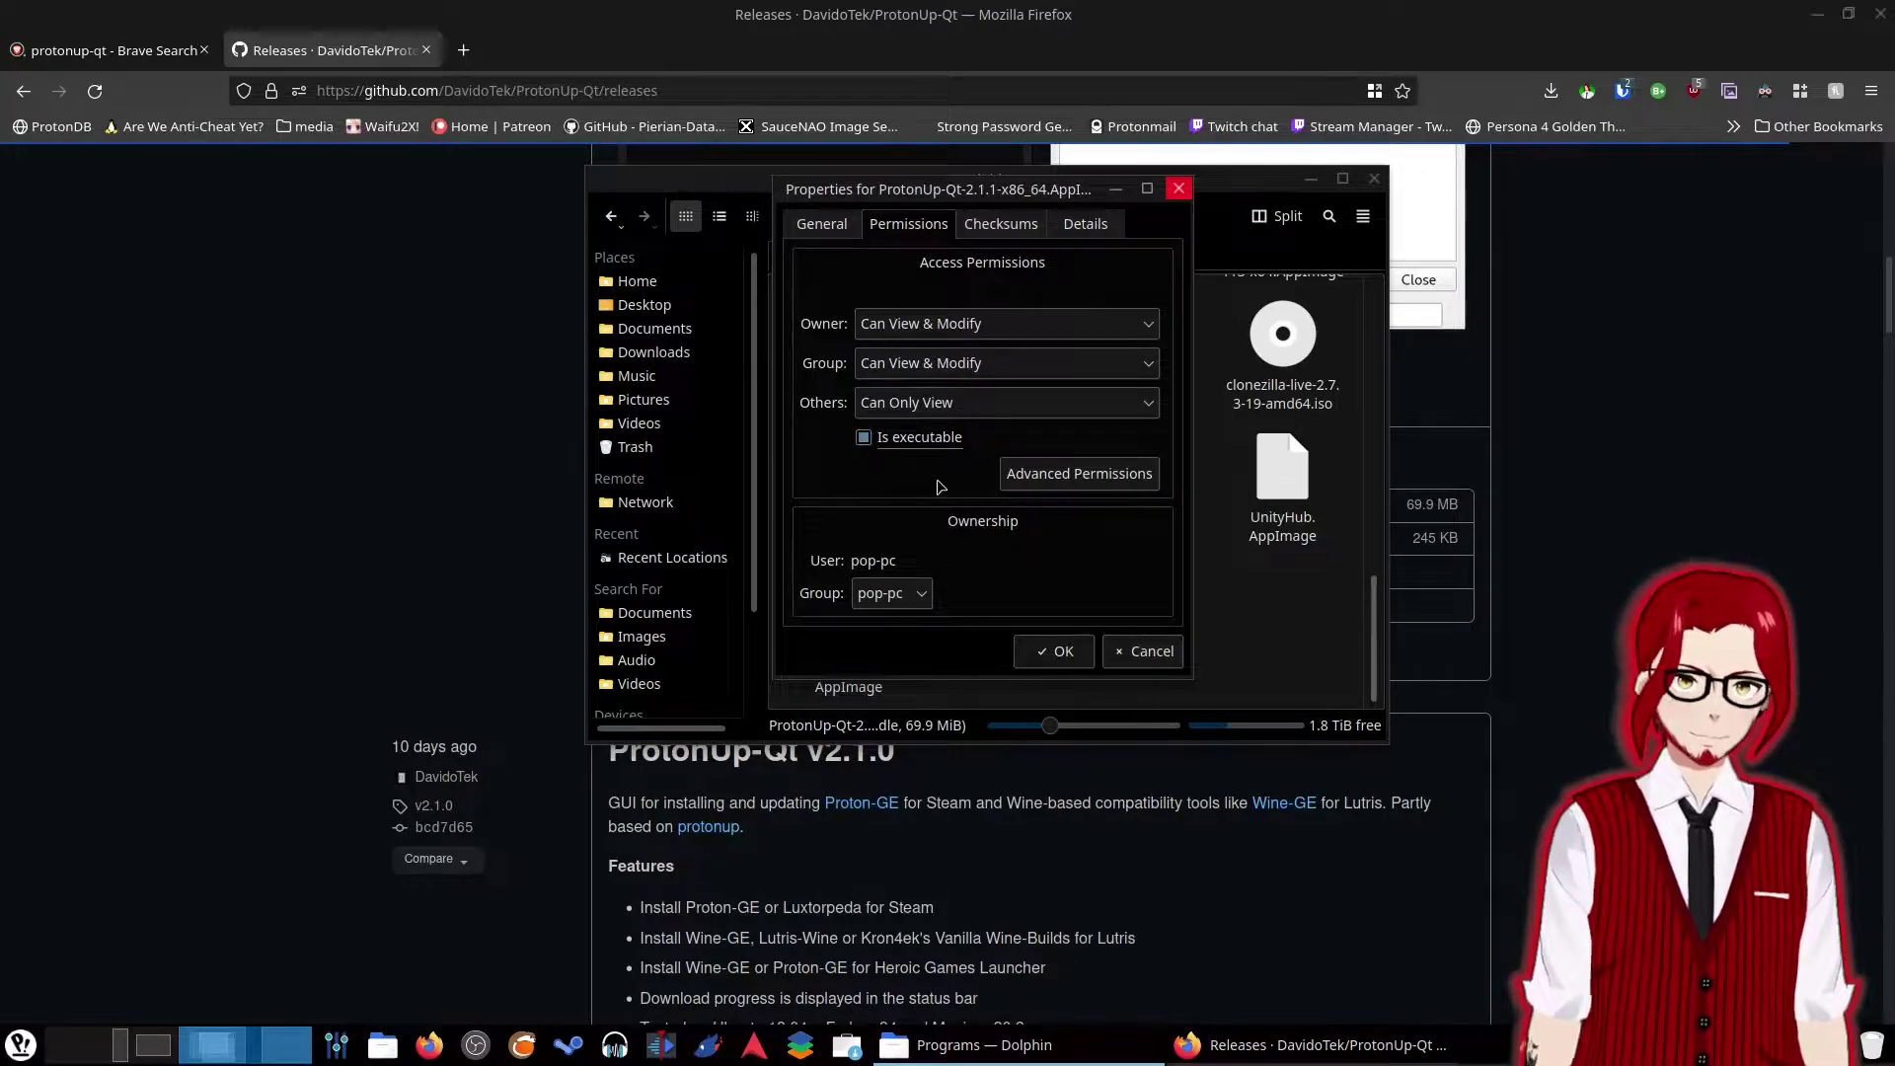
pyautogui.click(1022, 650)
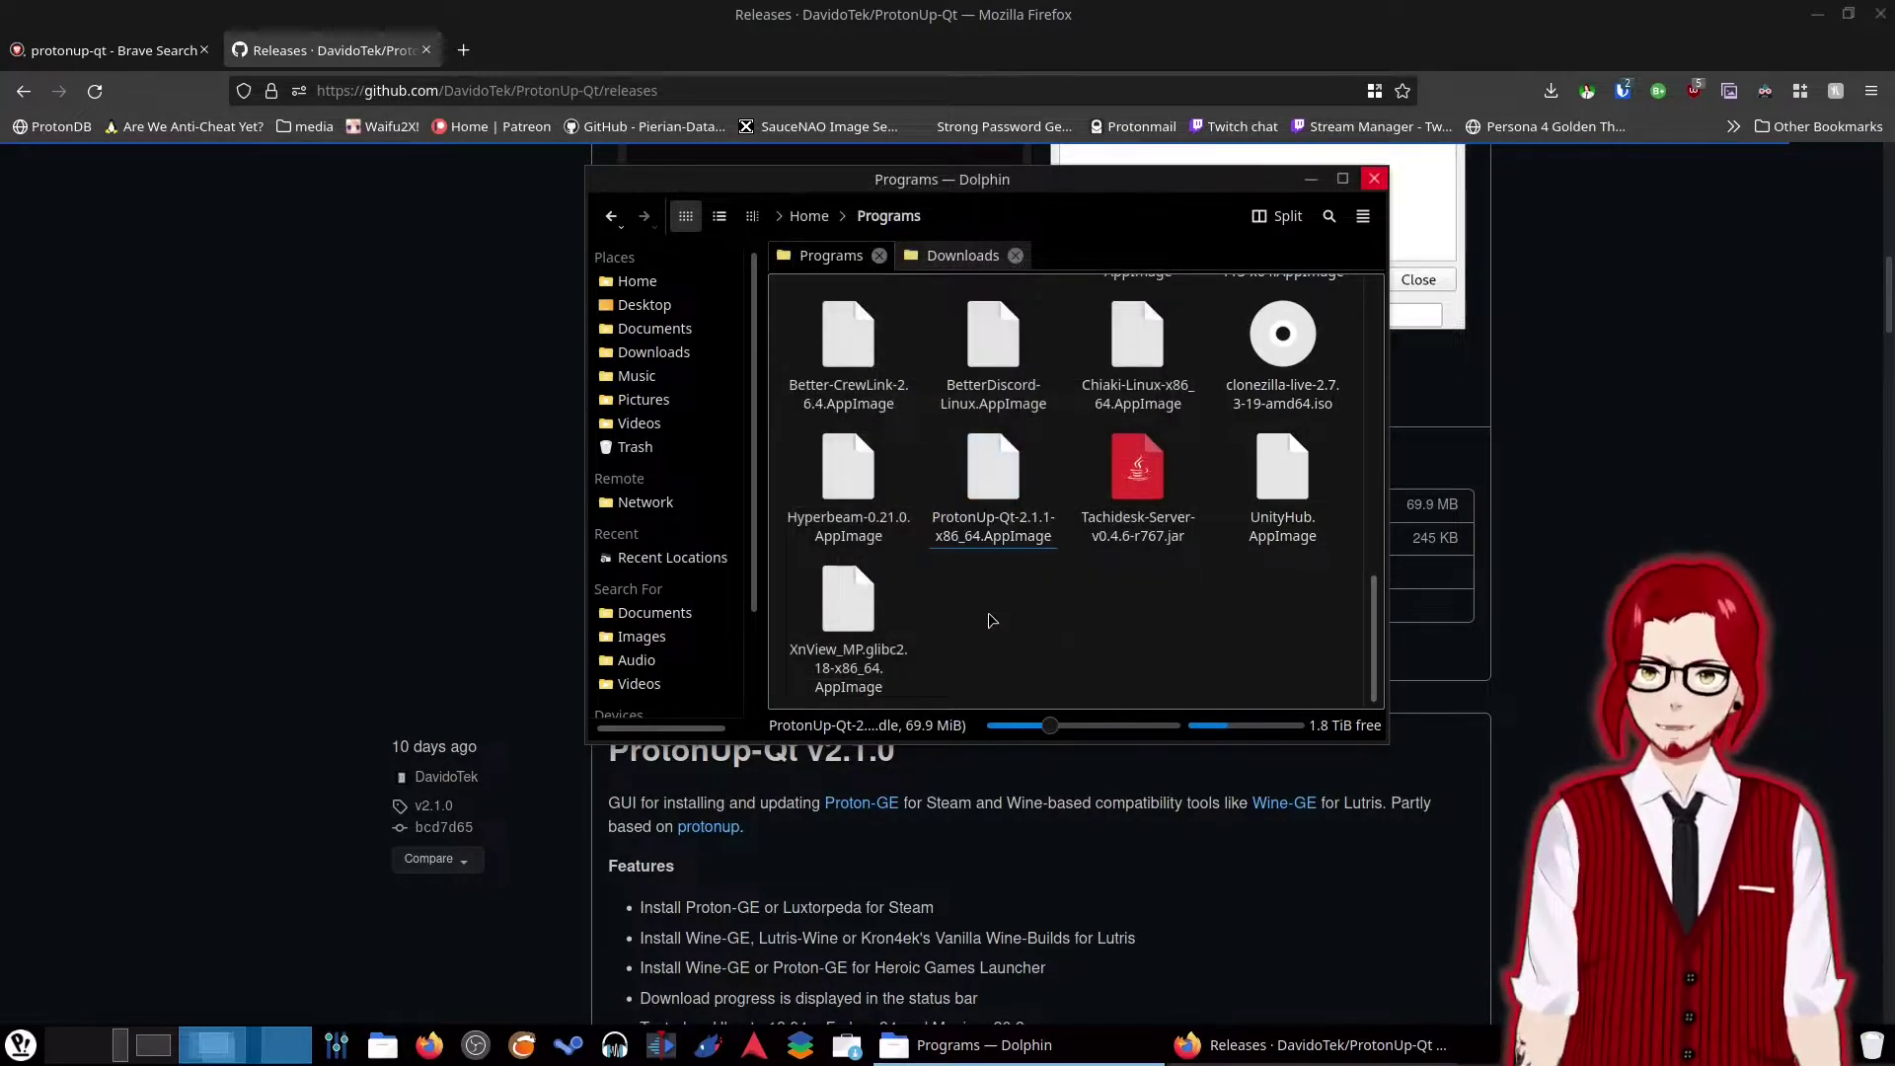
# Open a terminal in the Programs folder, enlarge its text, and move its window partly clear of the file manager.
pyautogui.rightClick(989, 618)
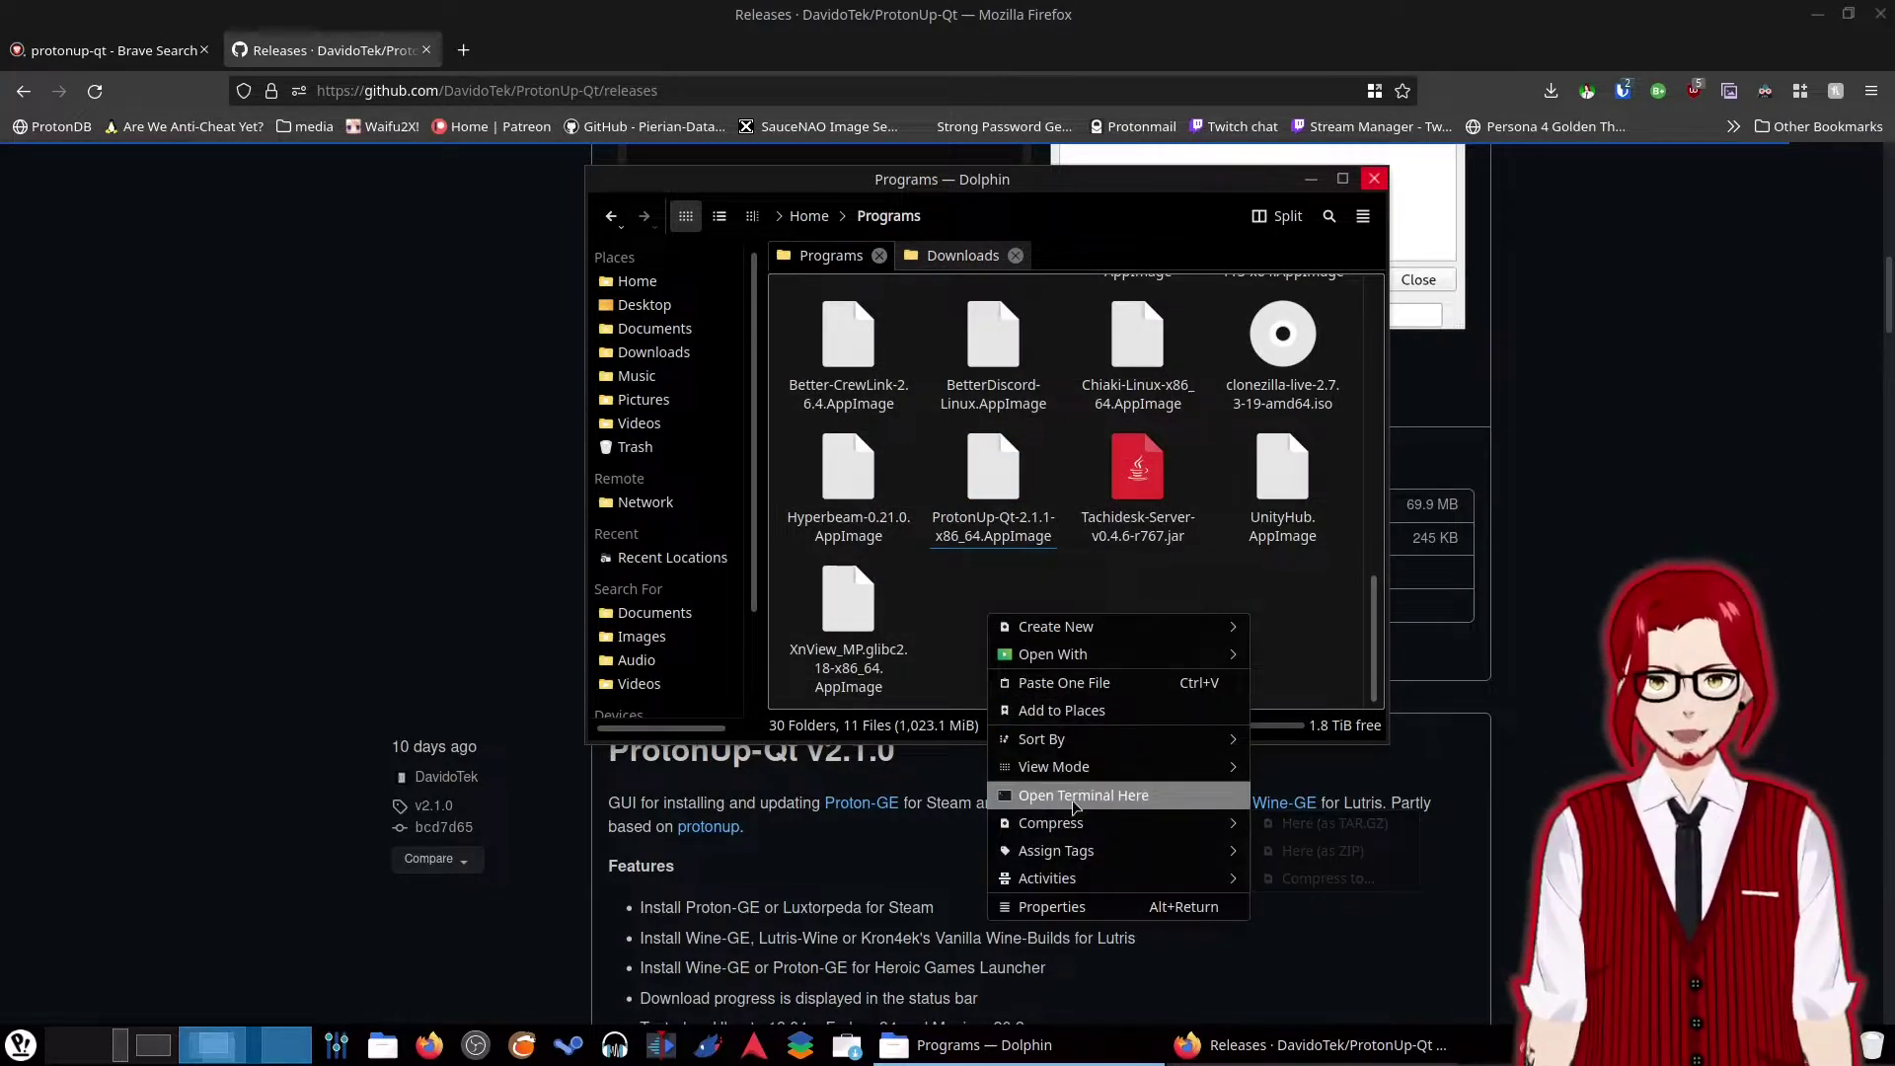
pyautogui.click(1075, 796)
pyautogui.moveTo(588, 427); pyautogui.dragTo(780, 314)
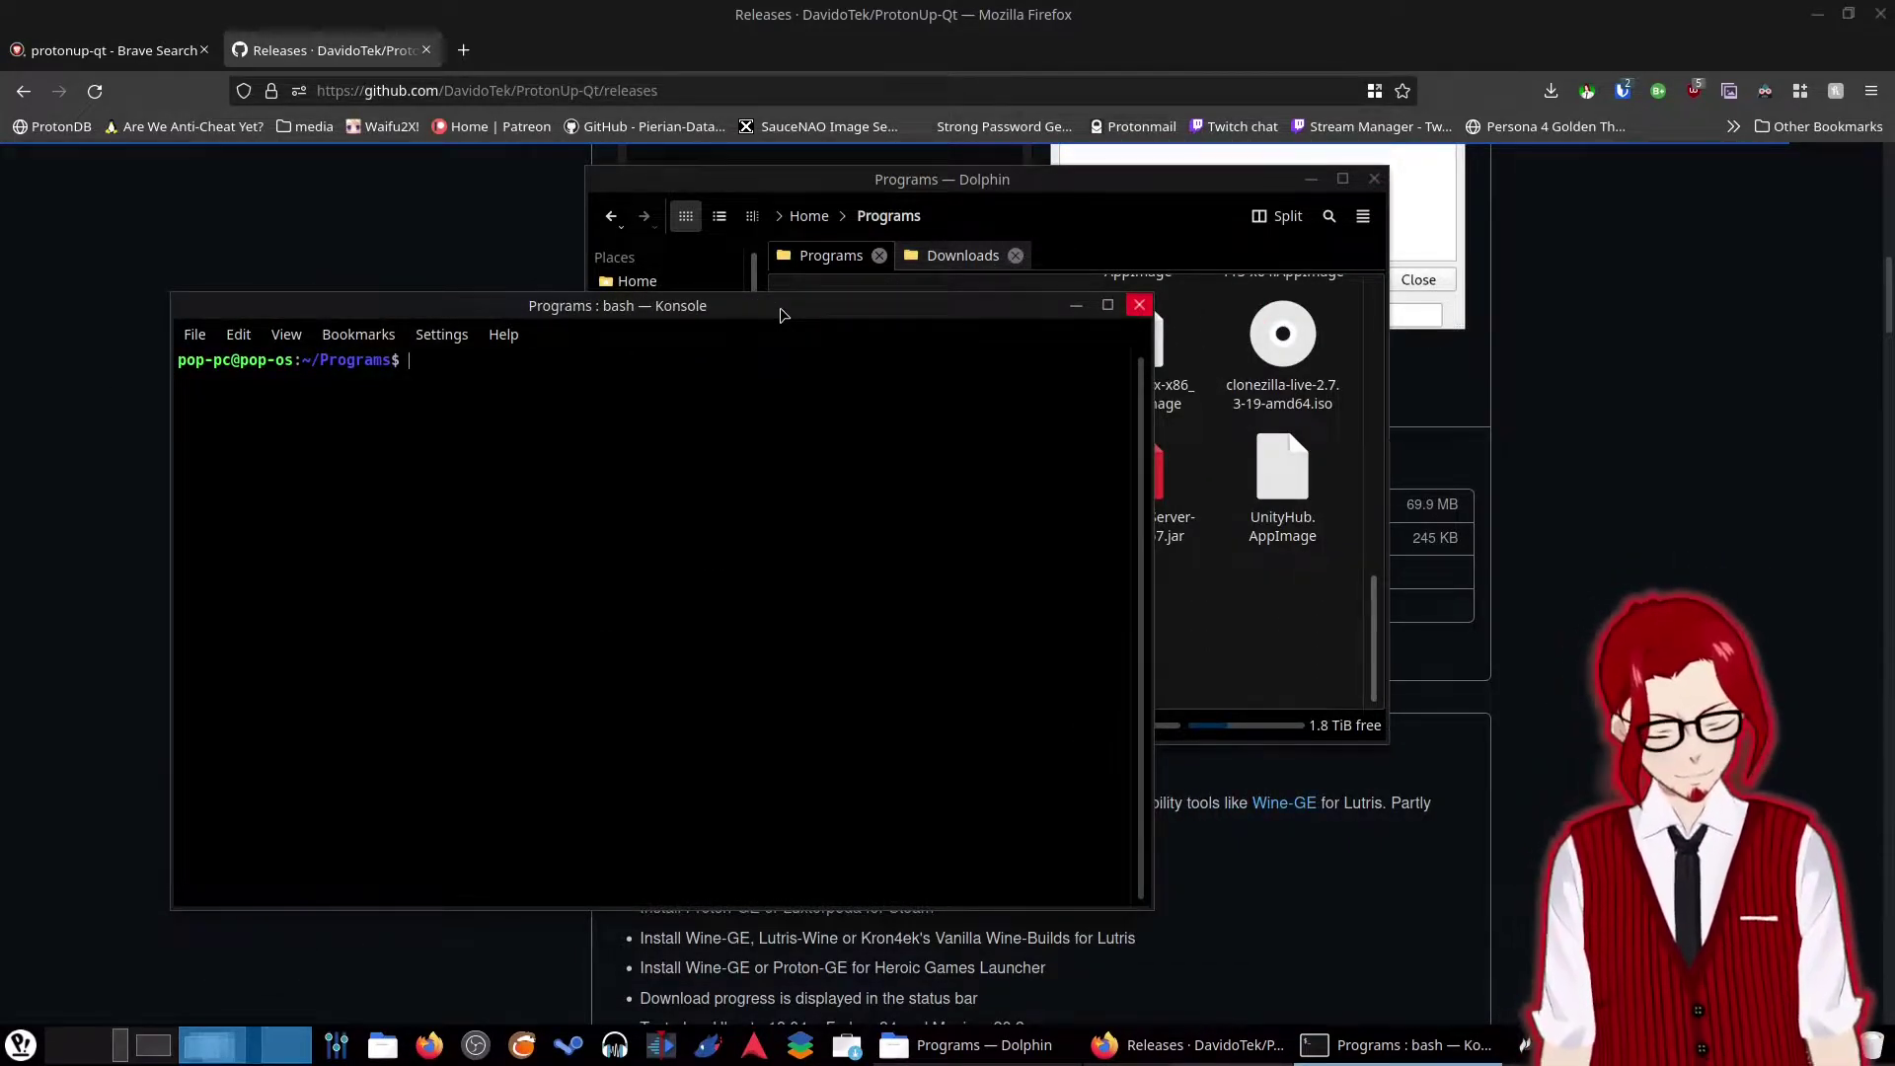
pyautogui.hotkey('ctrl', '+')
pyautogui.hotkey('ctrl', '+')
pyautogui.hotkey('ctrl', '+')
pyautogui.hotkey('ctrl', '+')
pyautogui.hotkey('ctrl', '+')
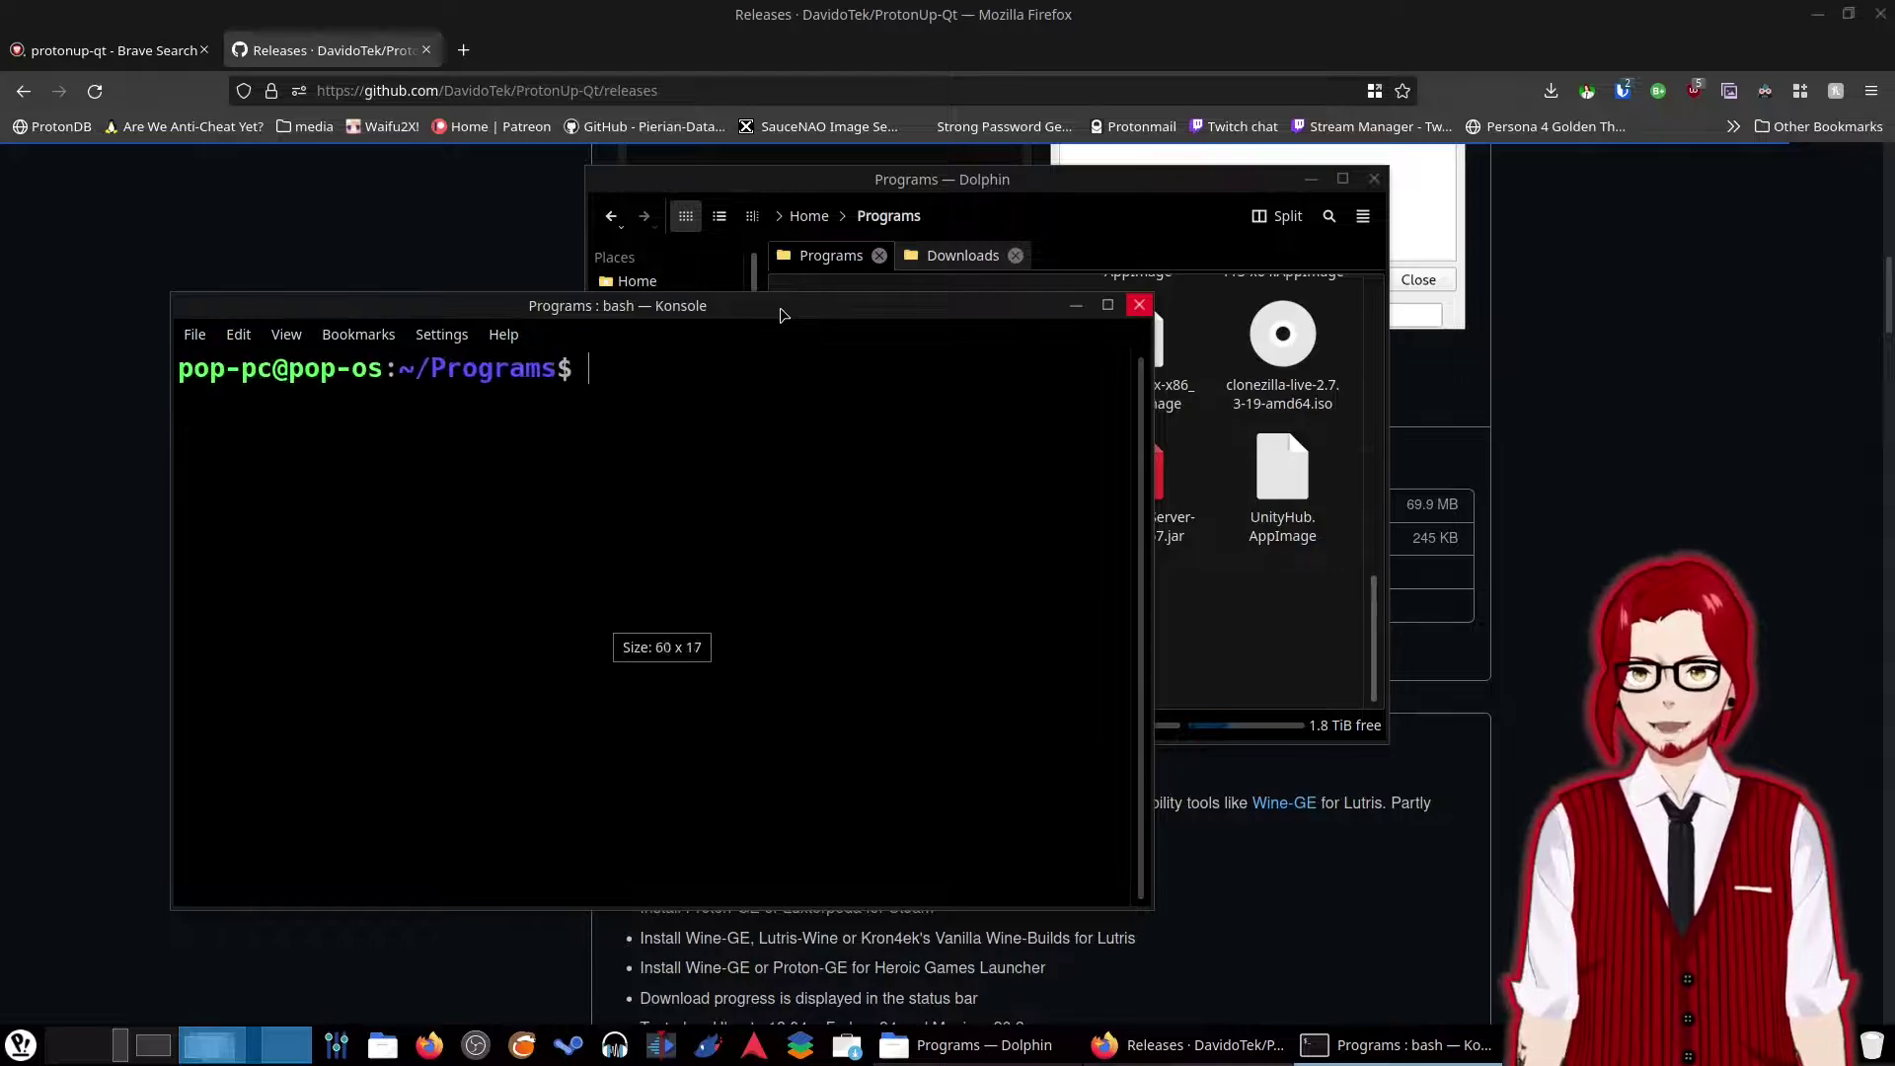
pyautogui.moveTo(779, 314); pyautogui.dragTo(652, 196)
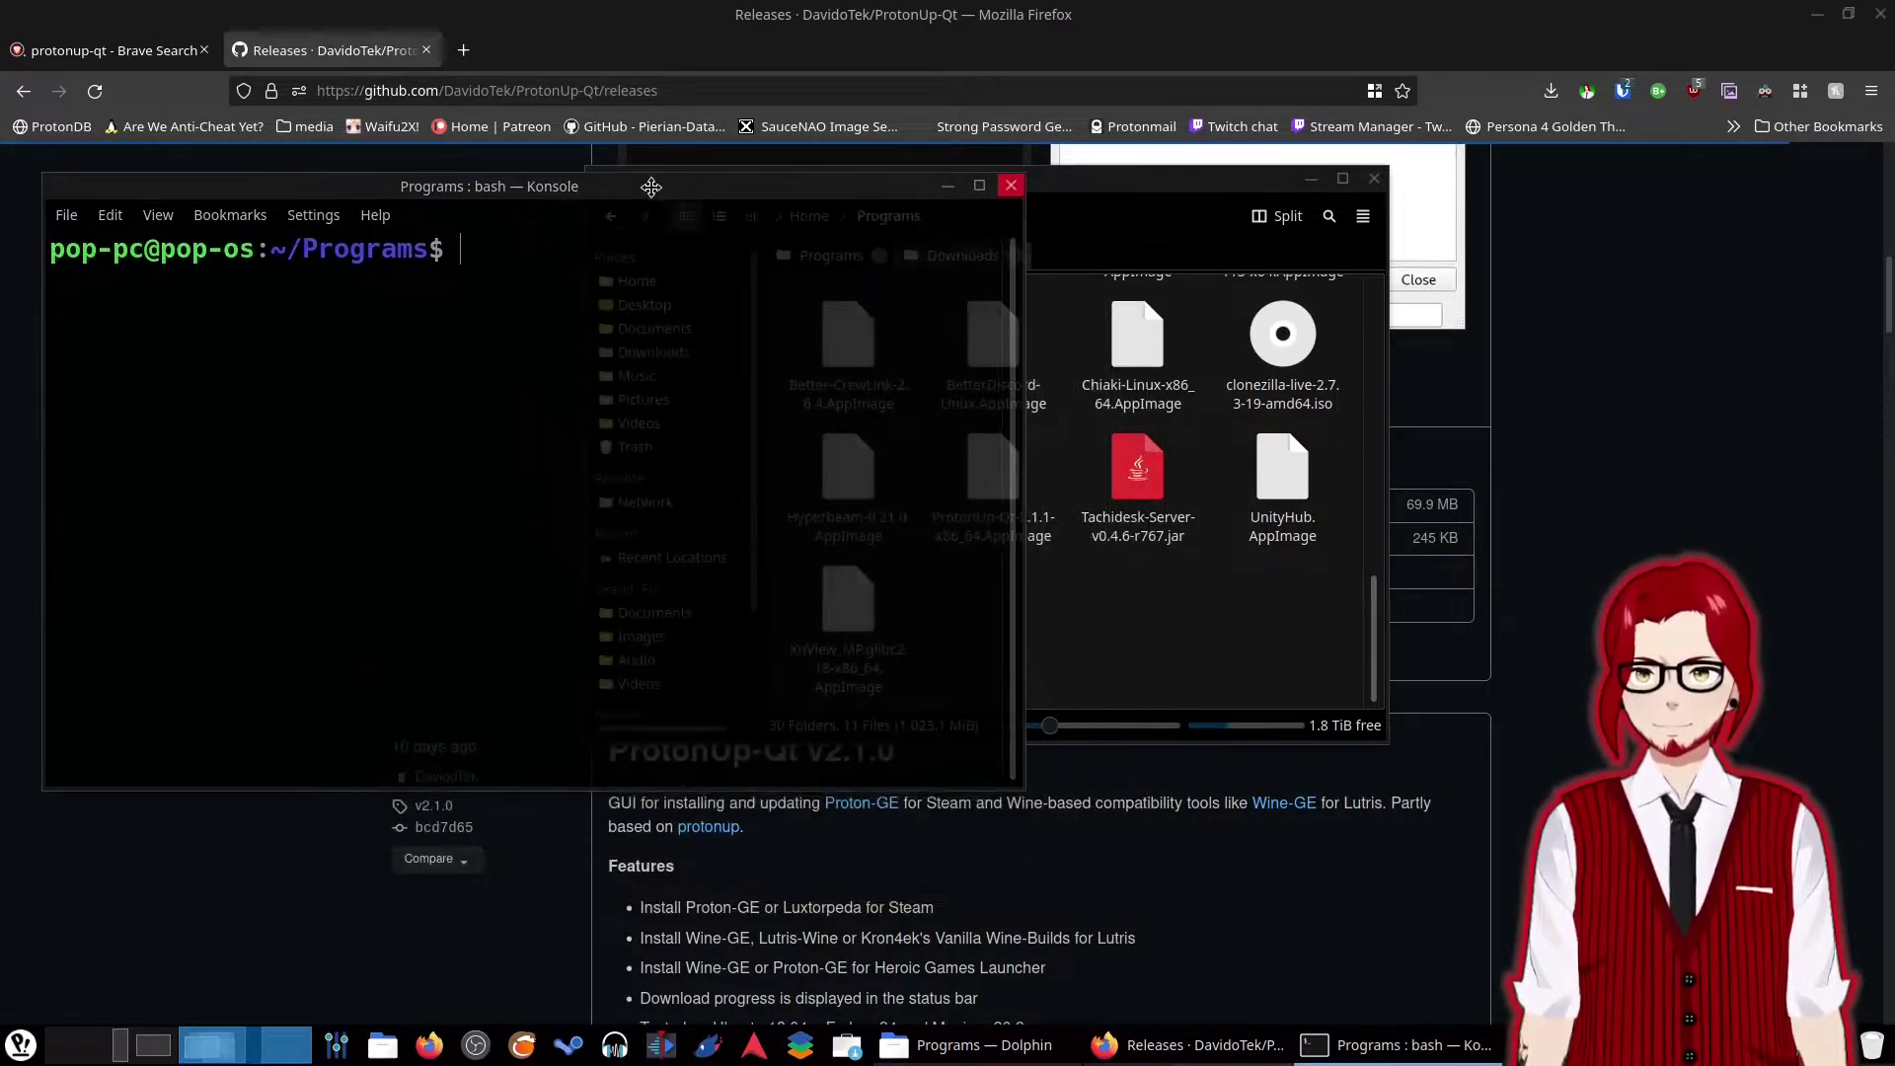
# Write the command chmod +x 'ProtonUp-Qt-2.1.1-x86_64.appimage' at the prompt without running it, copying the base name from the file.
pyautogui.write('chm,o')
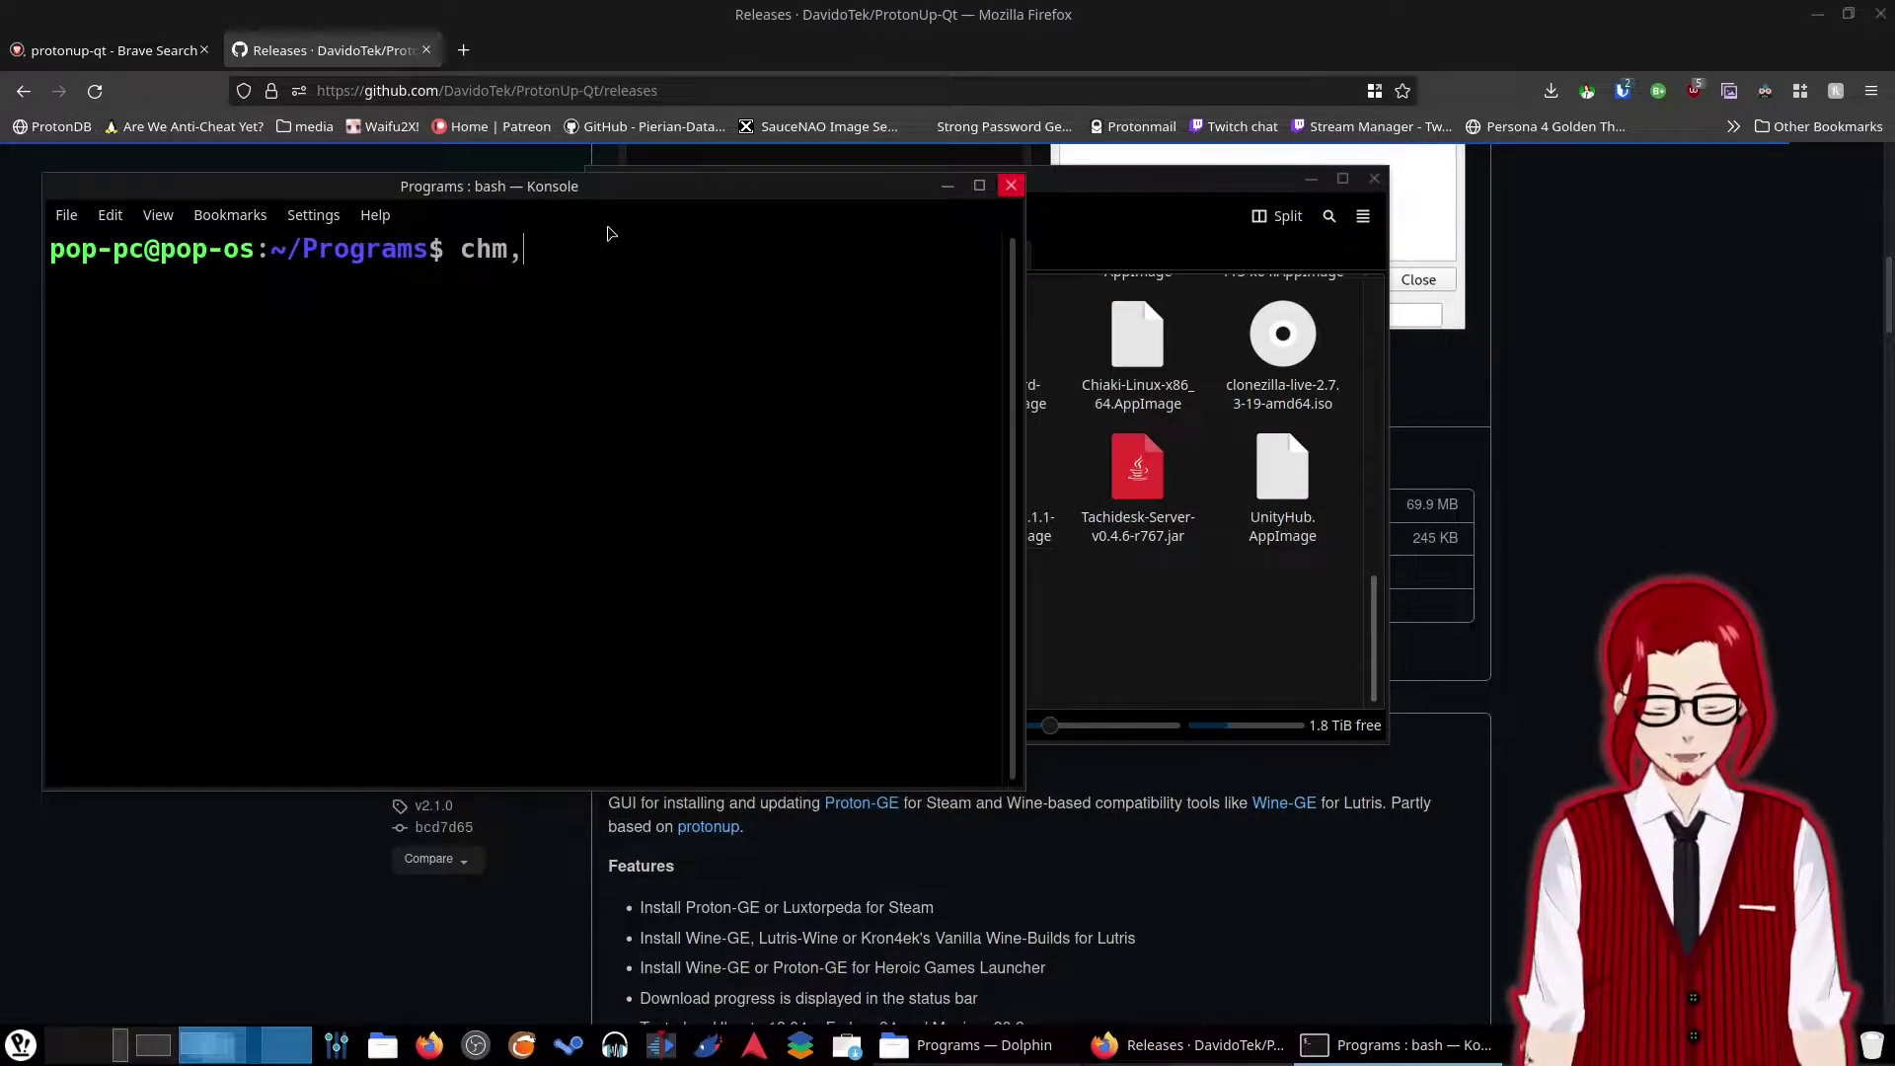
pyautogui.press('BackSpace')
pyautogui.press('BackSpace')
pyautogui.write('od ')
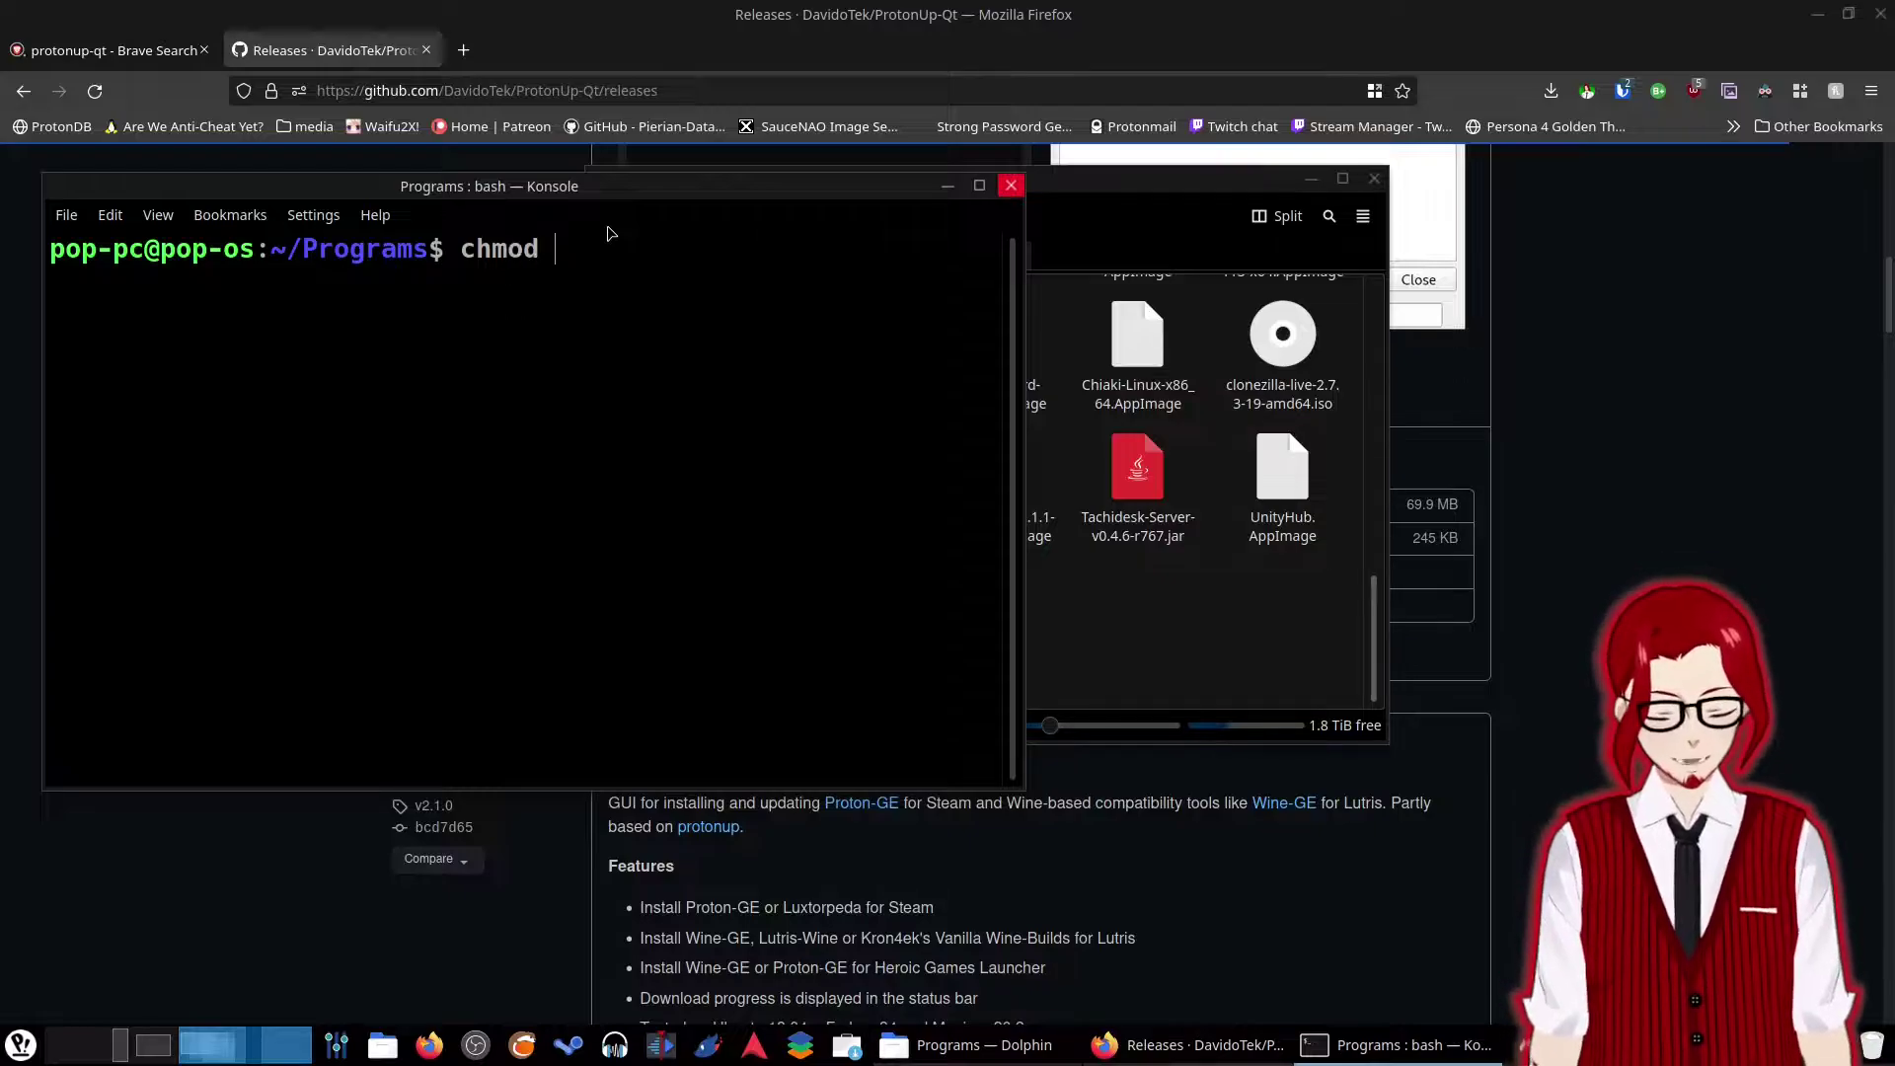
pyautogui.write('+x')
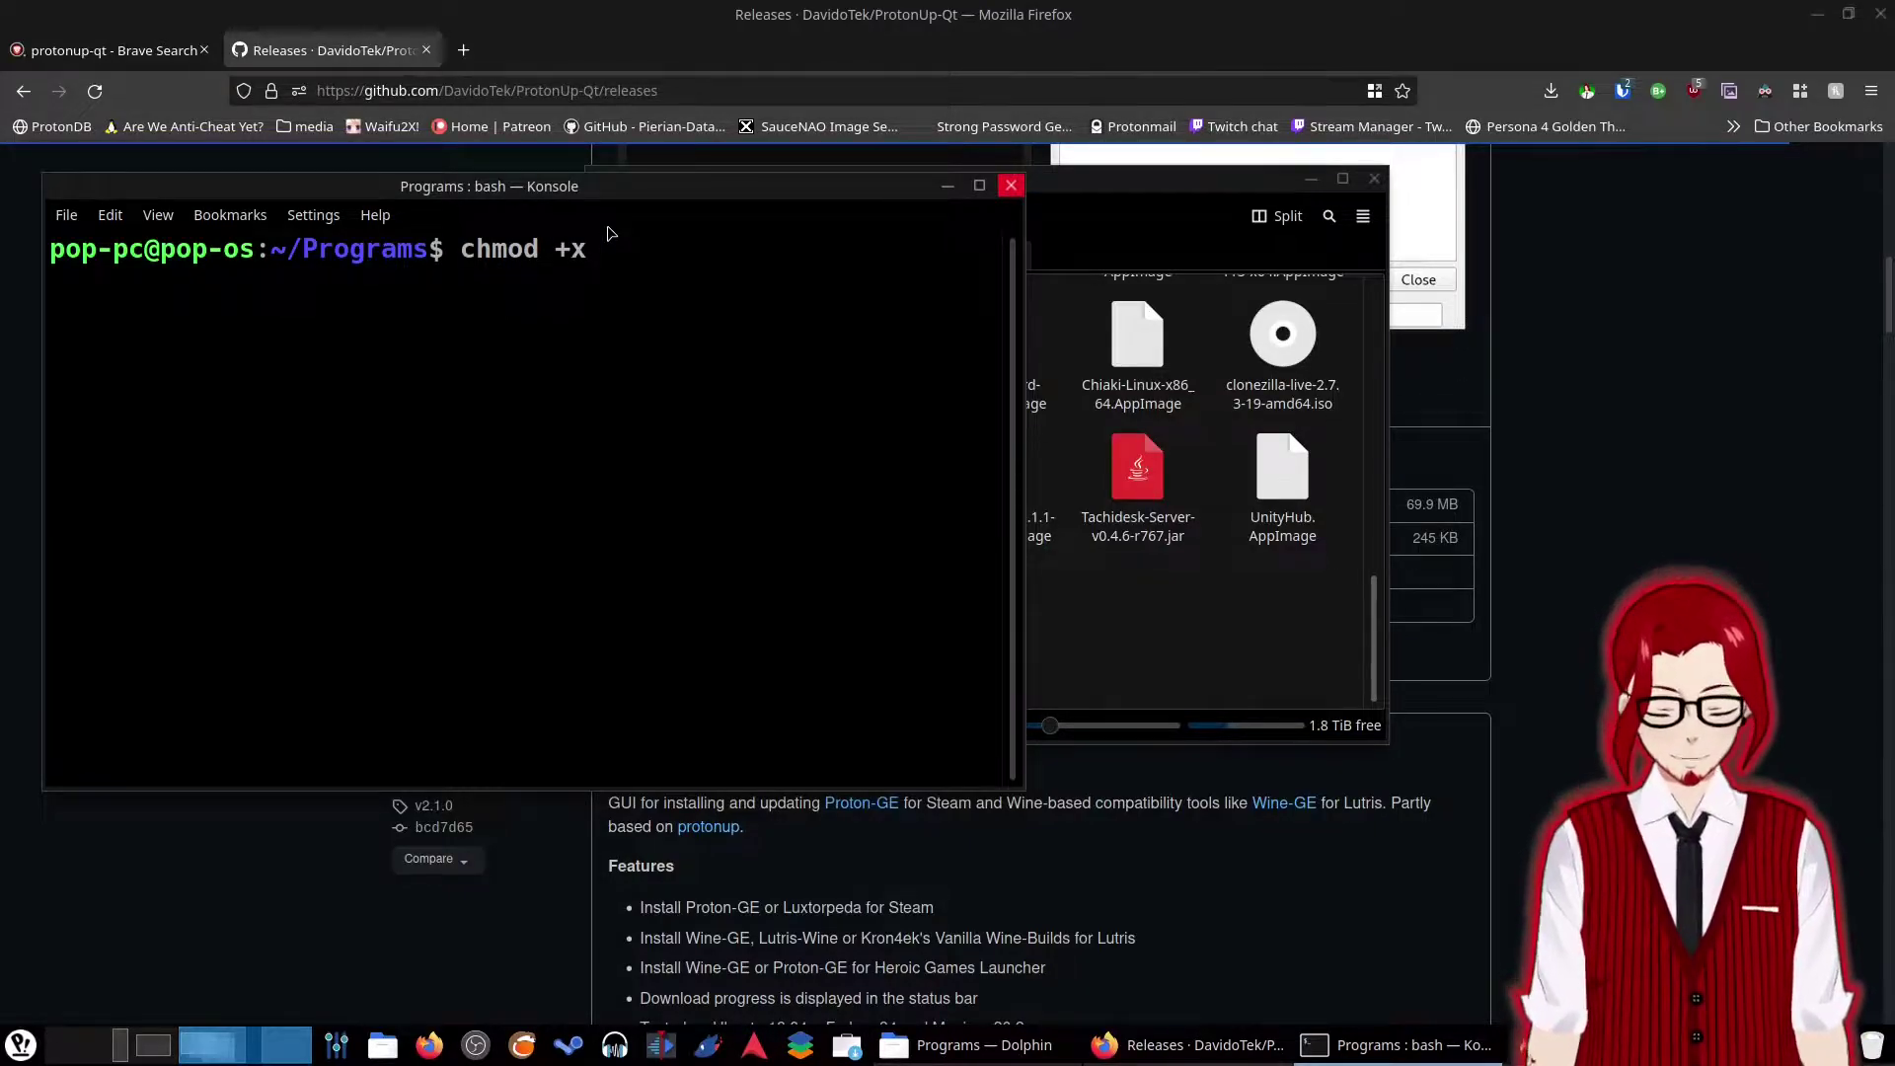
pyautogui.click(1102, 182)
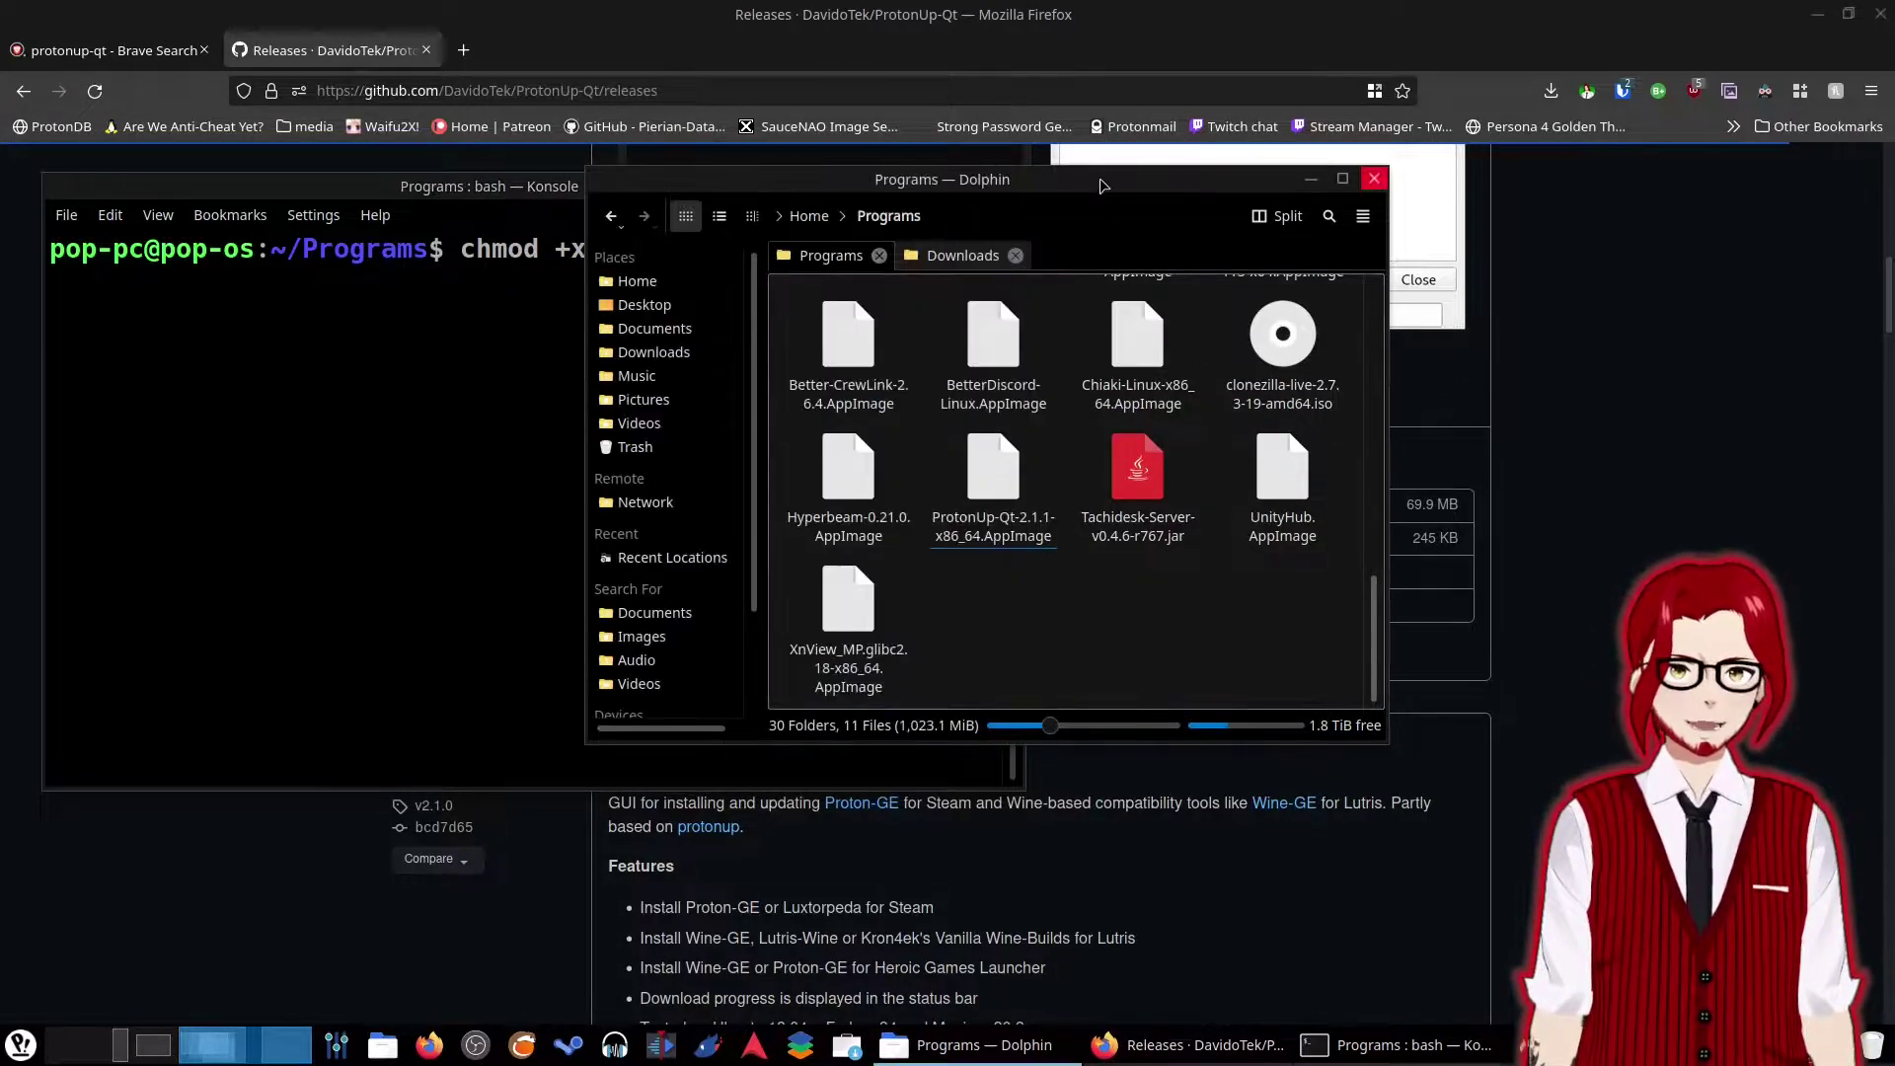
pyautogui.click(983, 541)
pyautogui.click(983, 541)
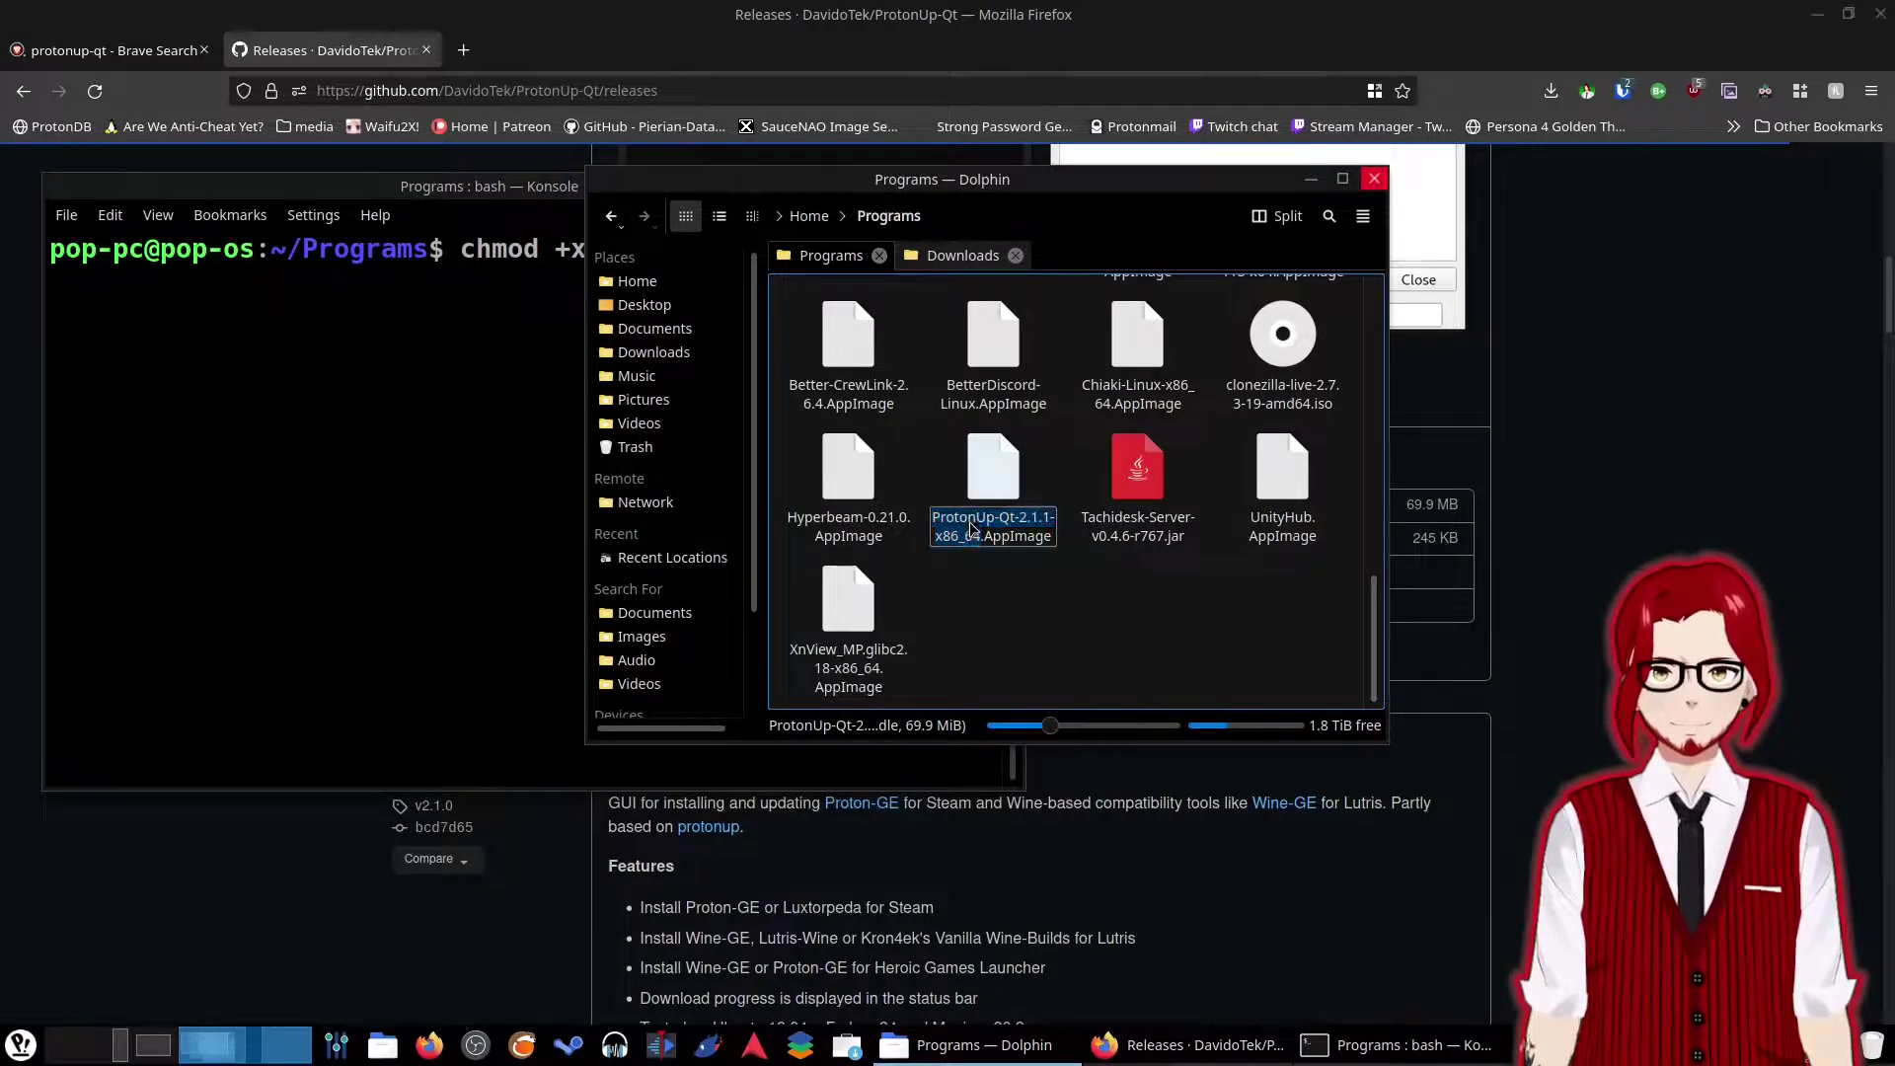
pyautogui.rightClick(971, 526)
pyautogui.click(1036, 619)
pyautogui.click(598, 412)
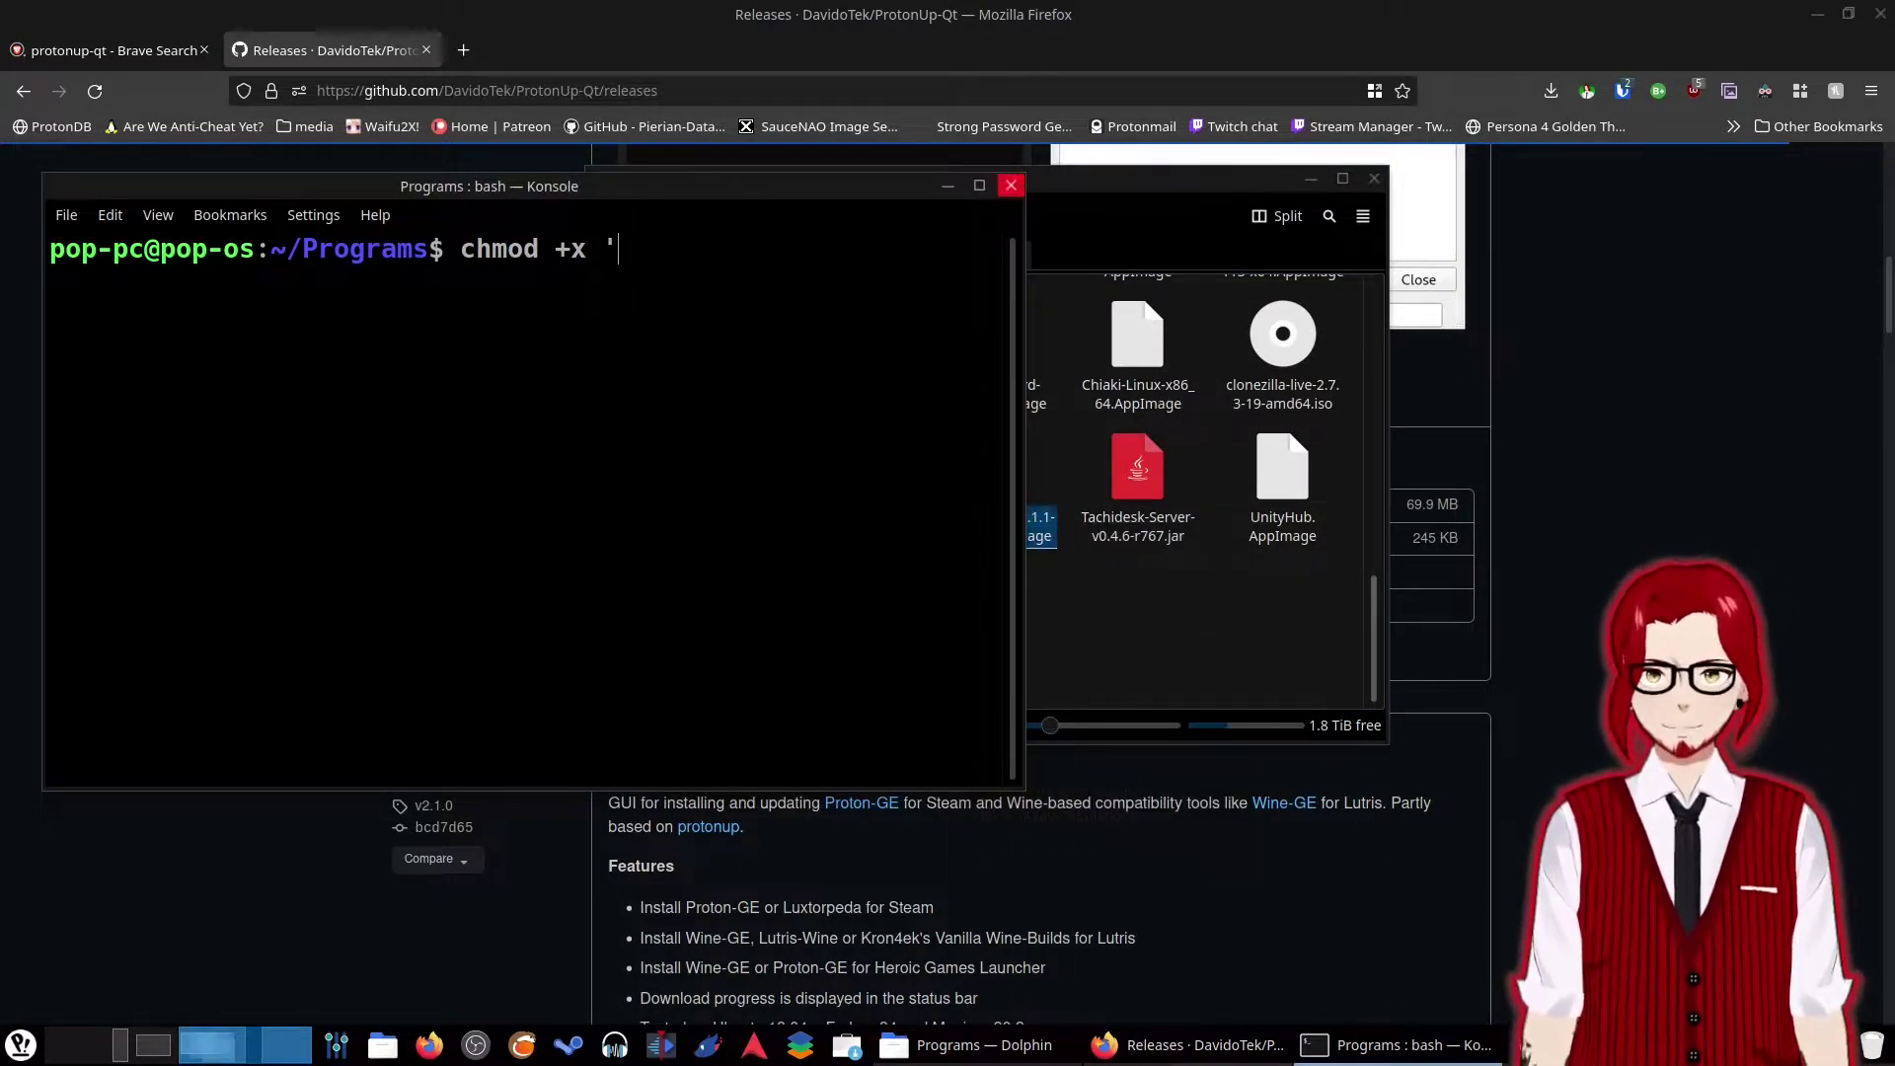
pyautogui.hotkey('ctrl', 'shift', 'v')
pyautogui.write('.')
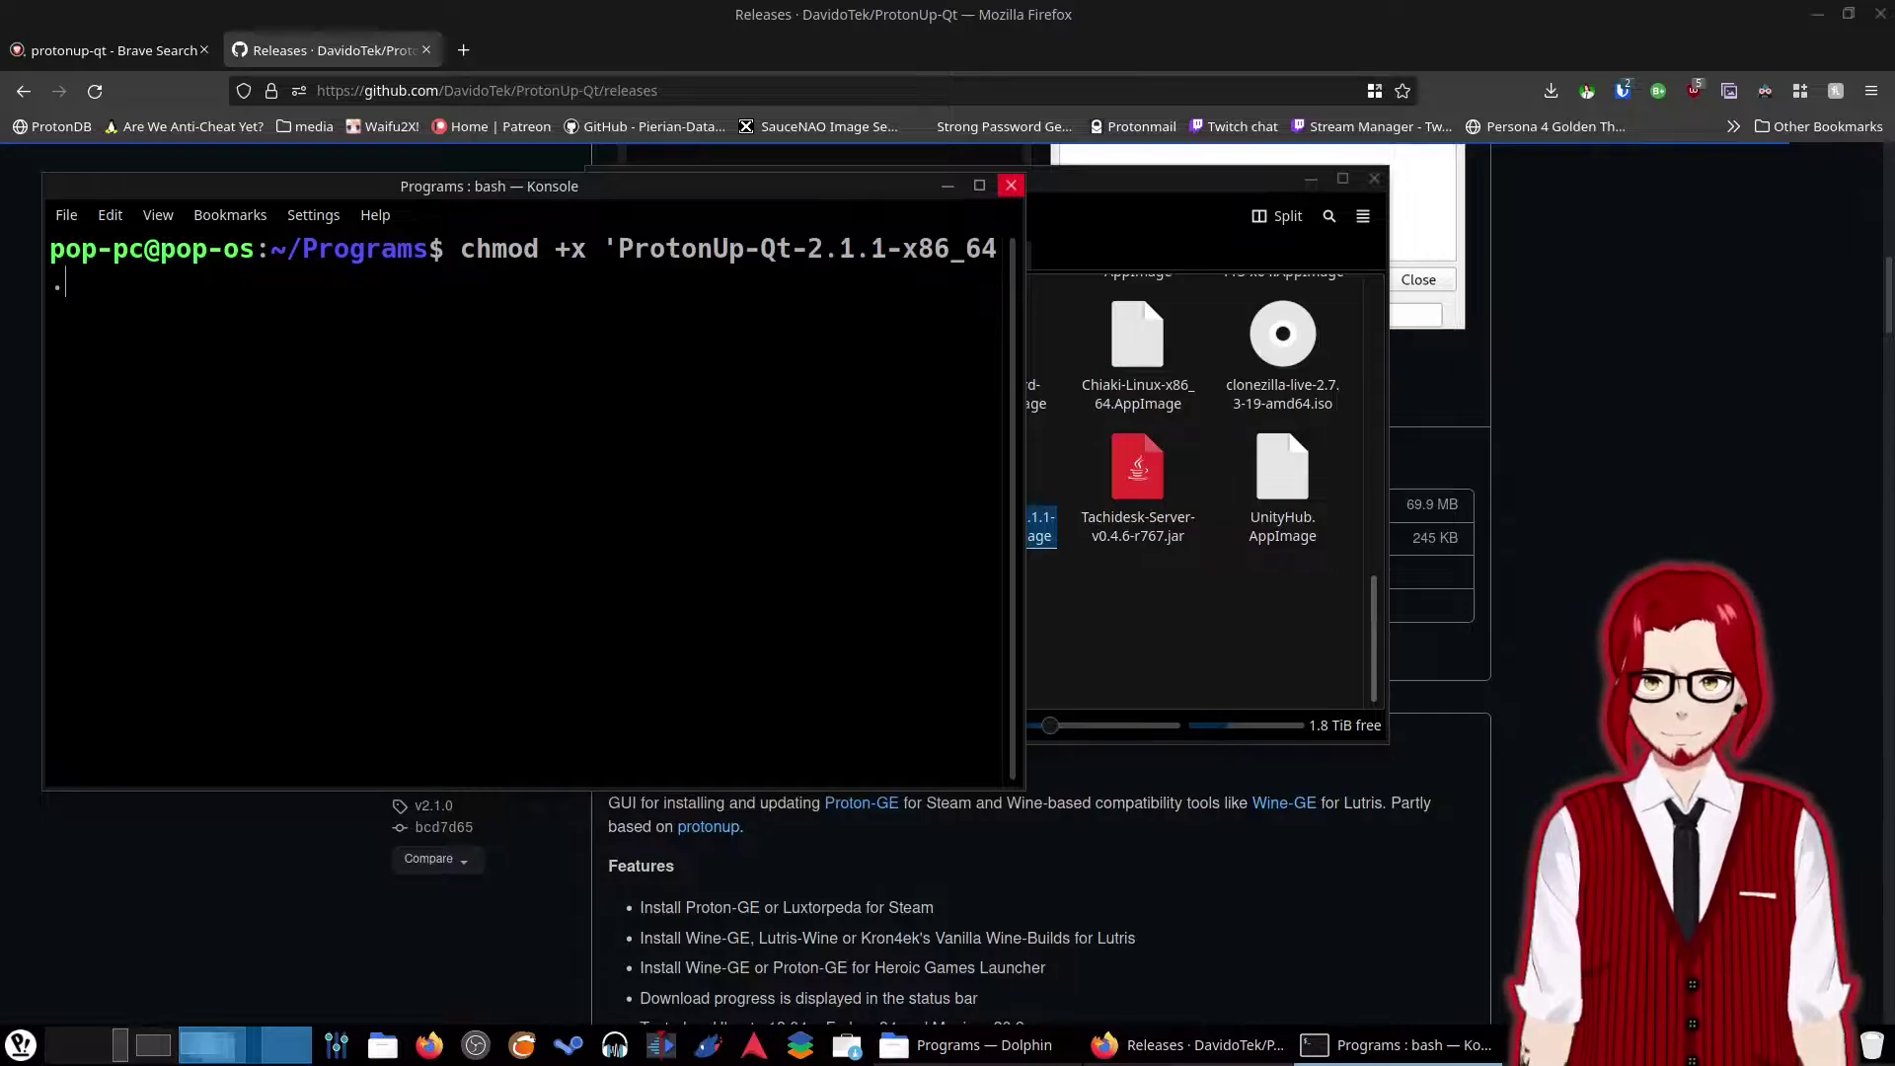
pyautogui.write("appimage'")
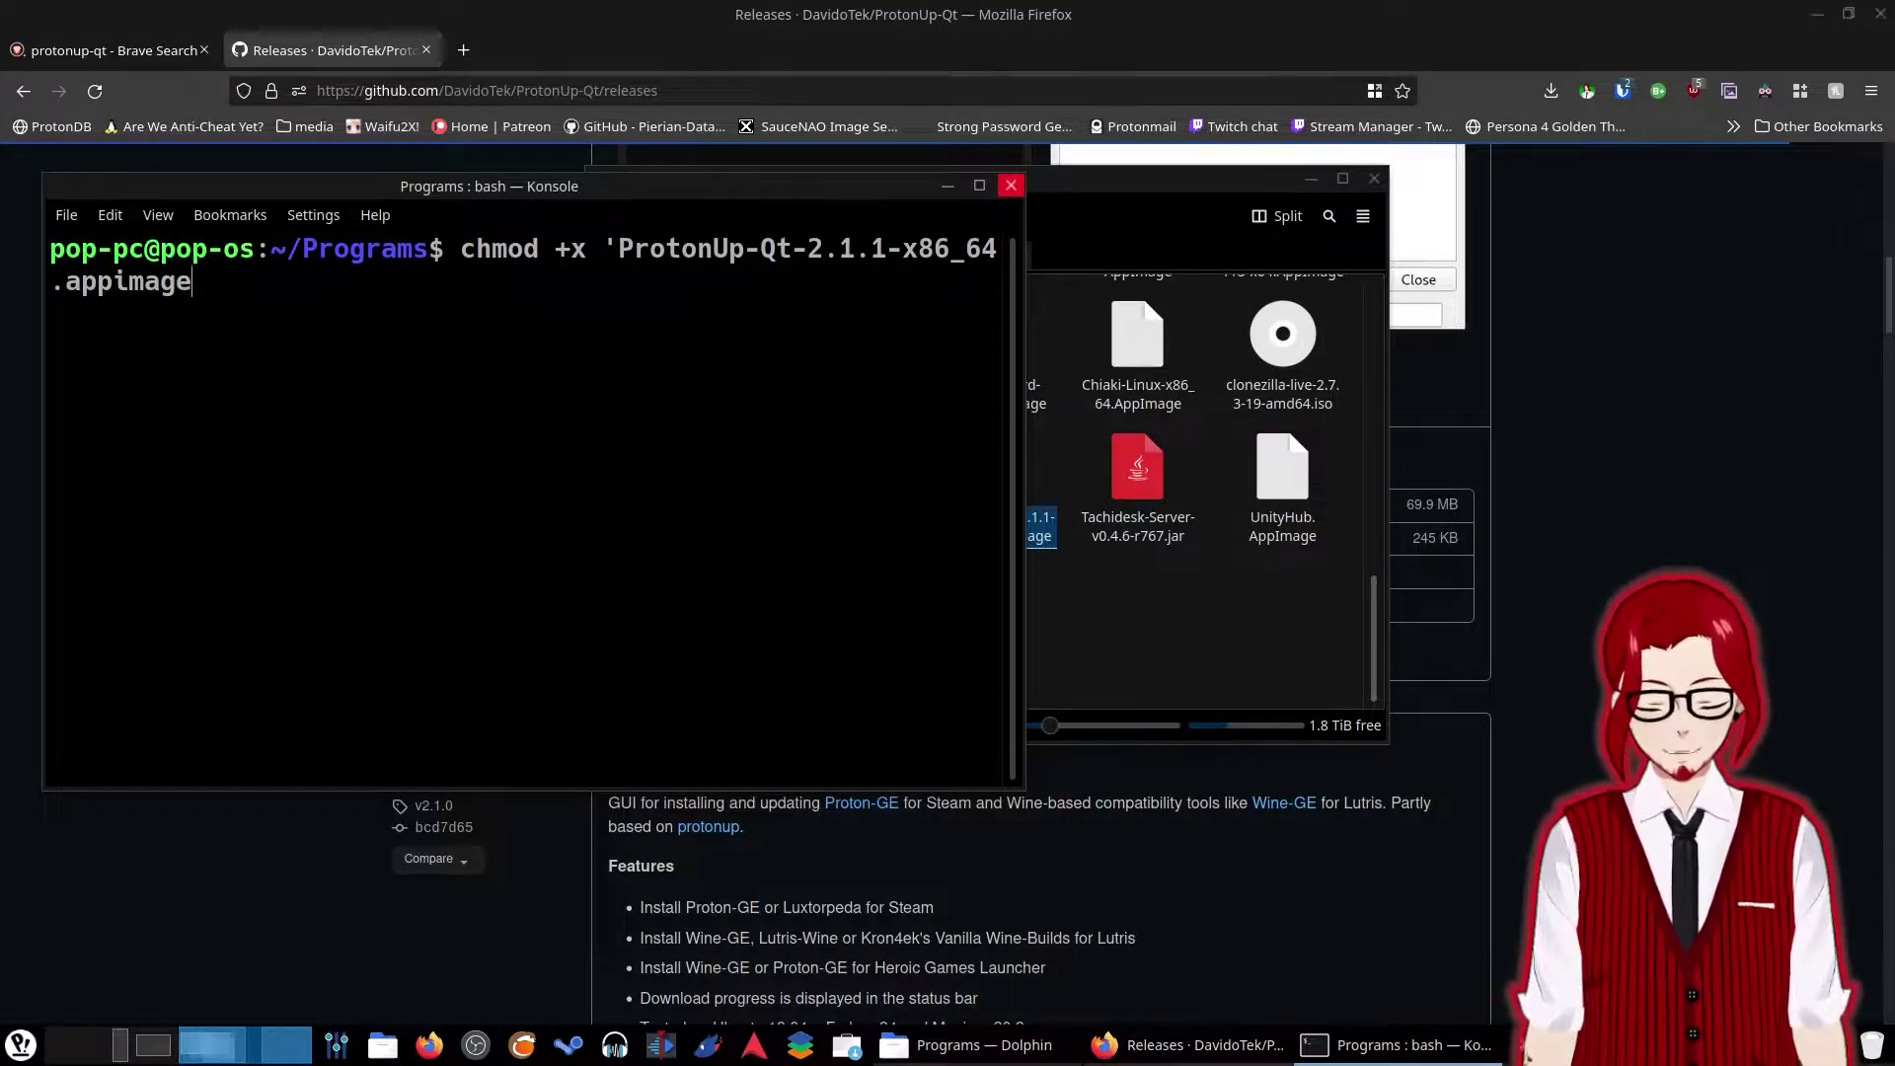
# Widen the terminal window so the whole chmod command fits on one line.
pyautogui.click(1036, 513)
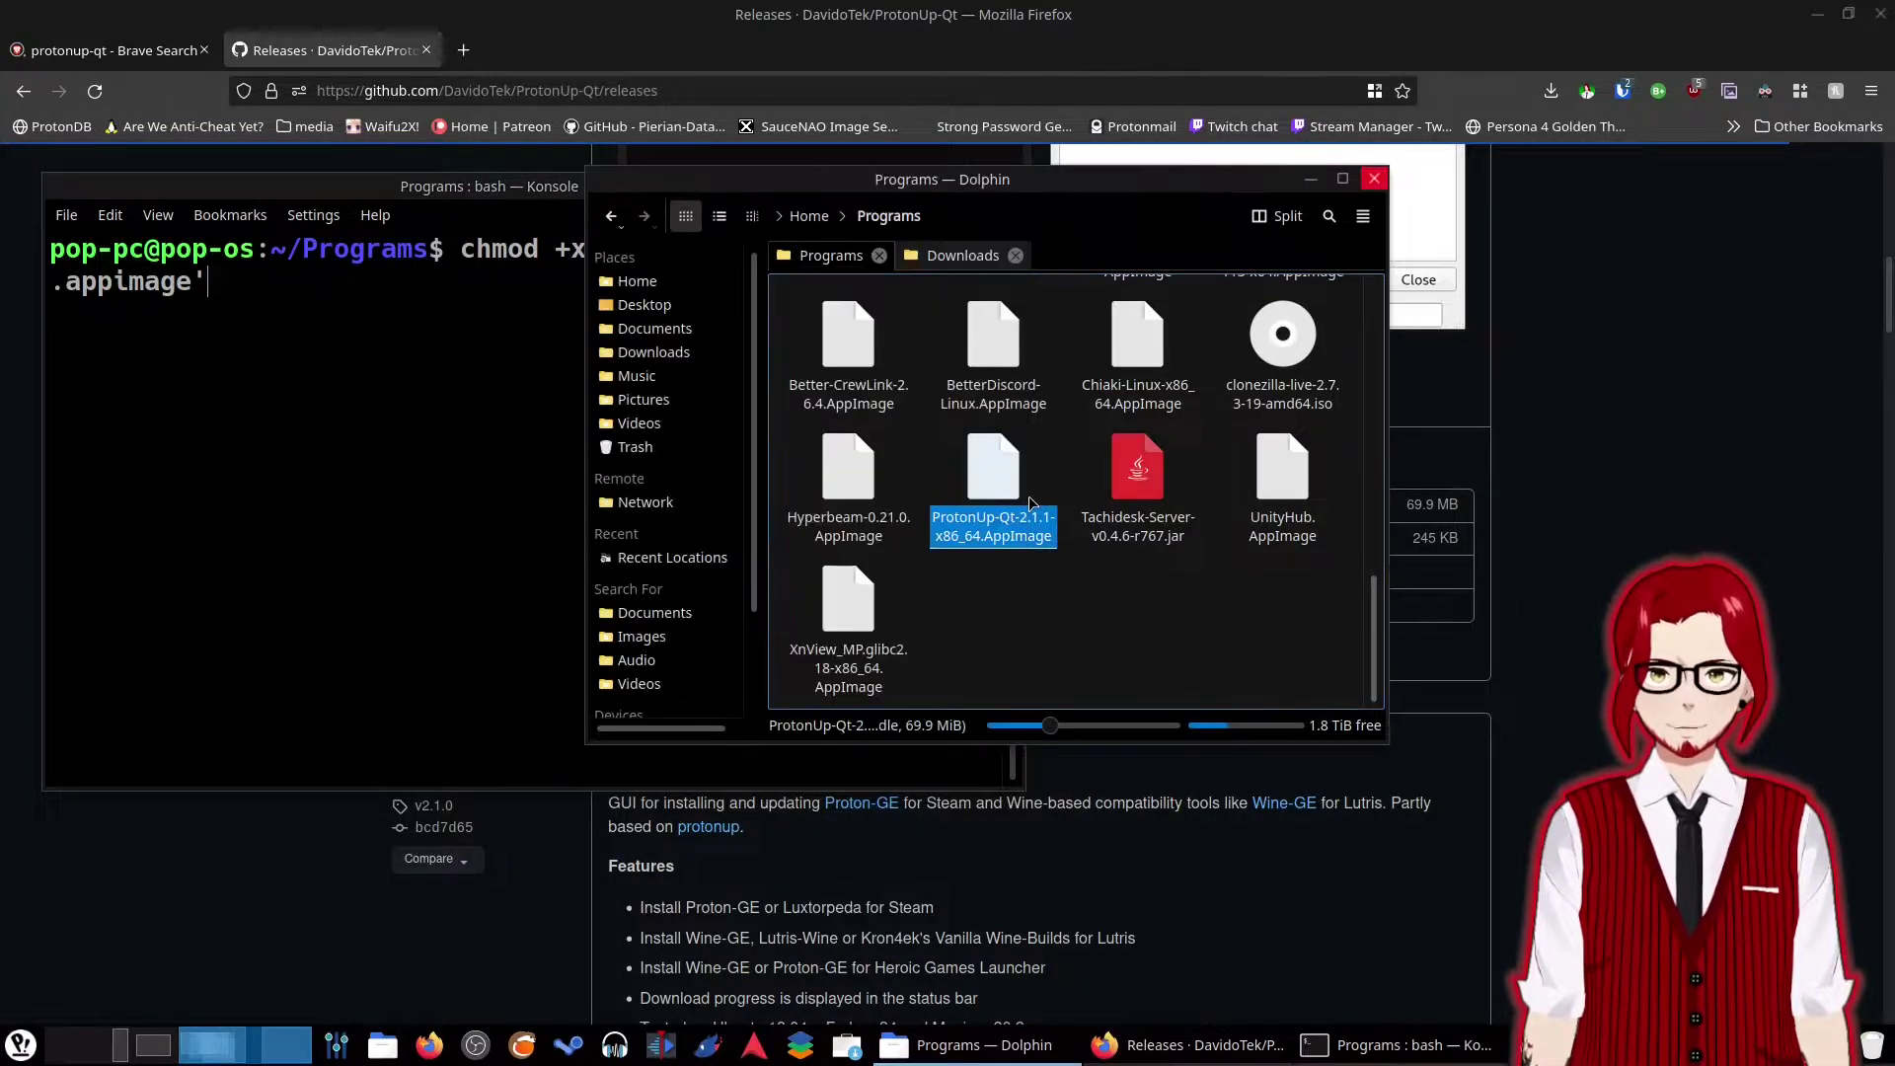
pyautogui.click(404, 438)
pyautogui.moveTo(1025, 494); pyautogui.dragTo(1382, 538)
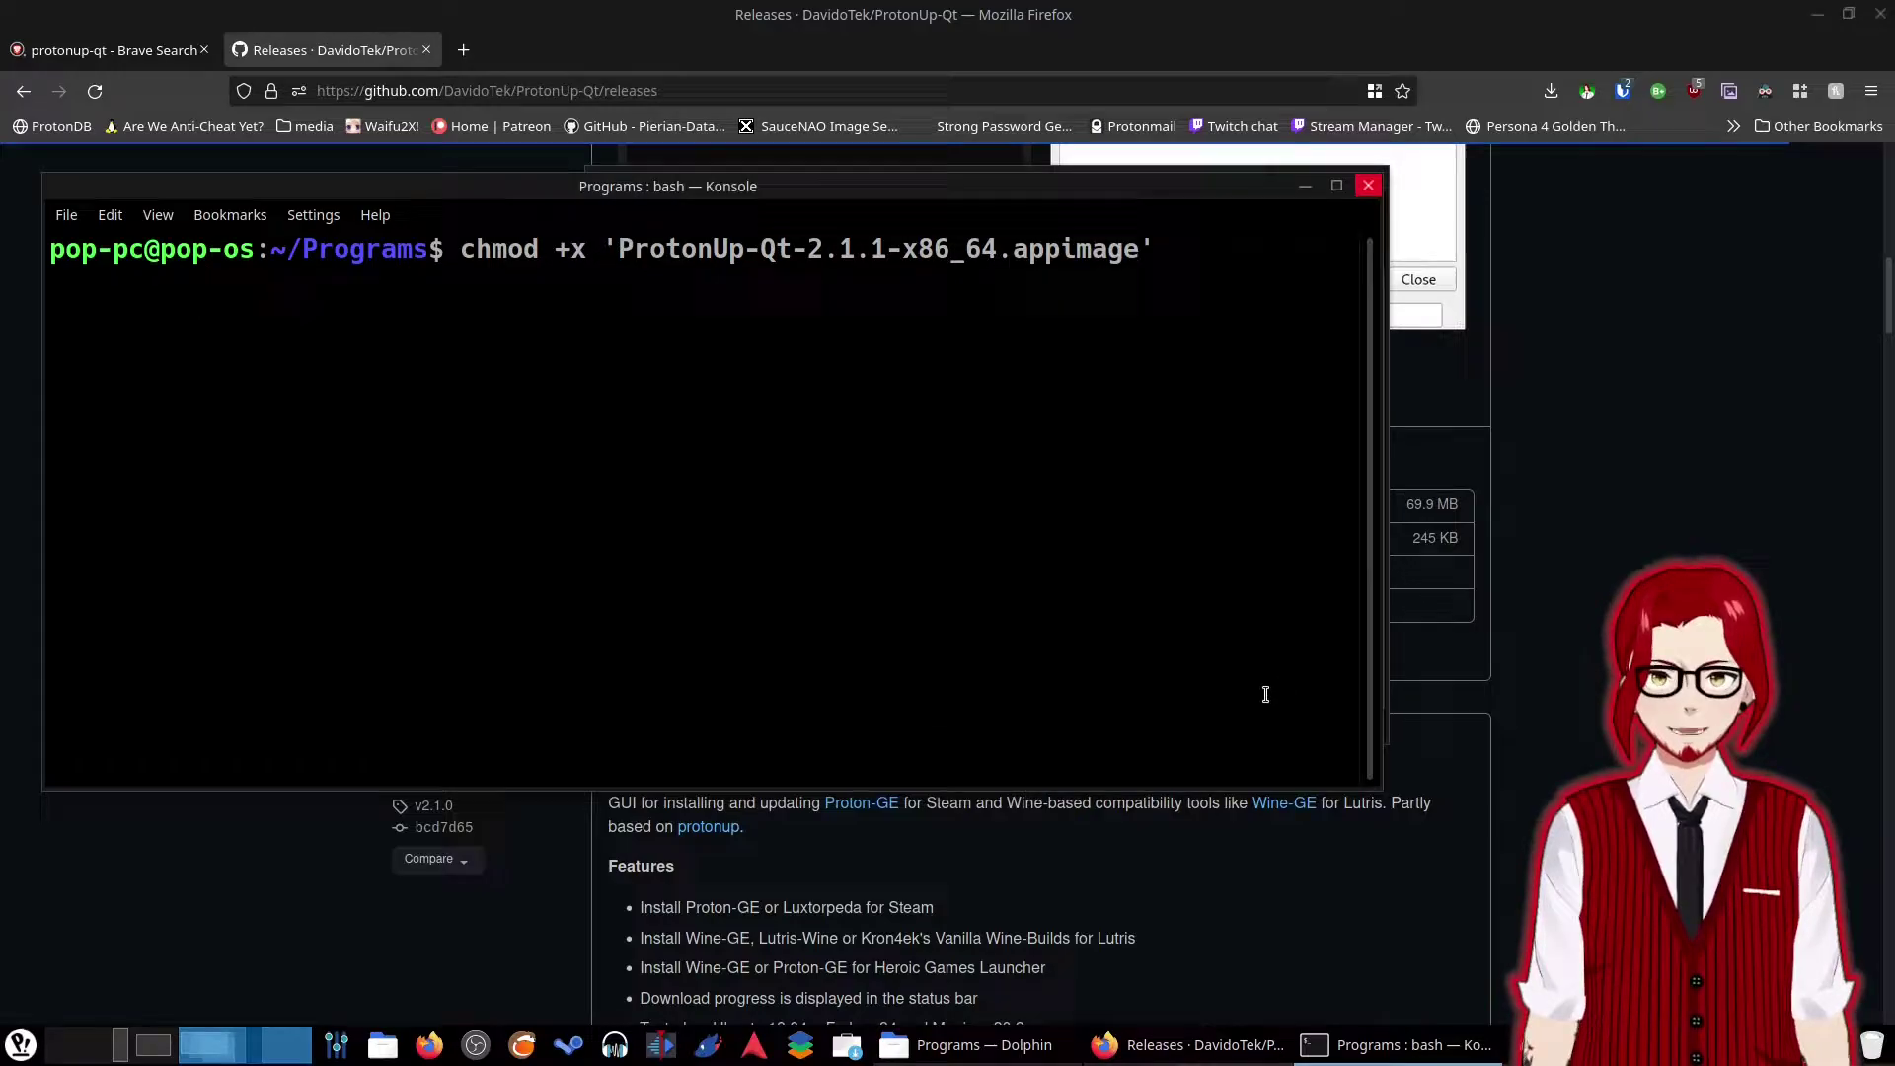
pyautogui.click(970, 1056)
pyautogui.click(465, 533)
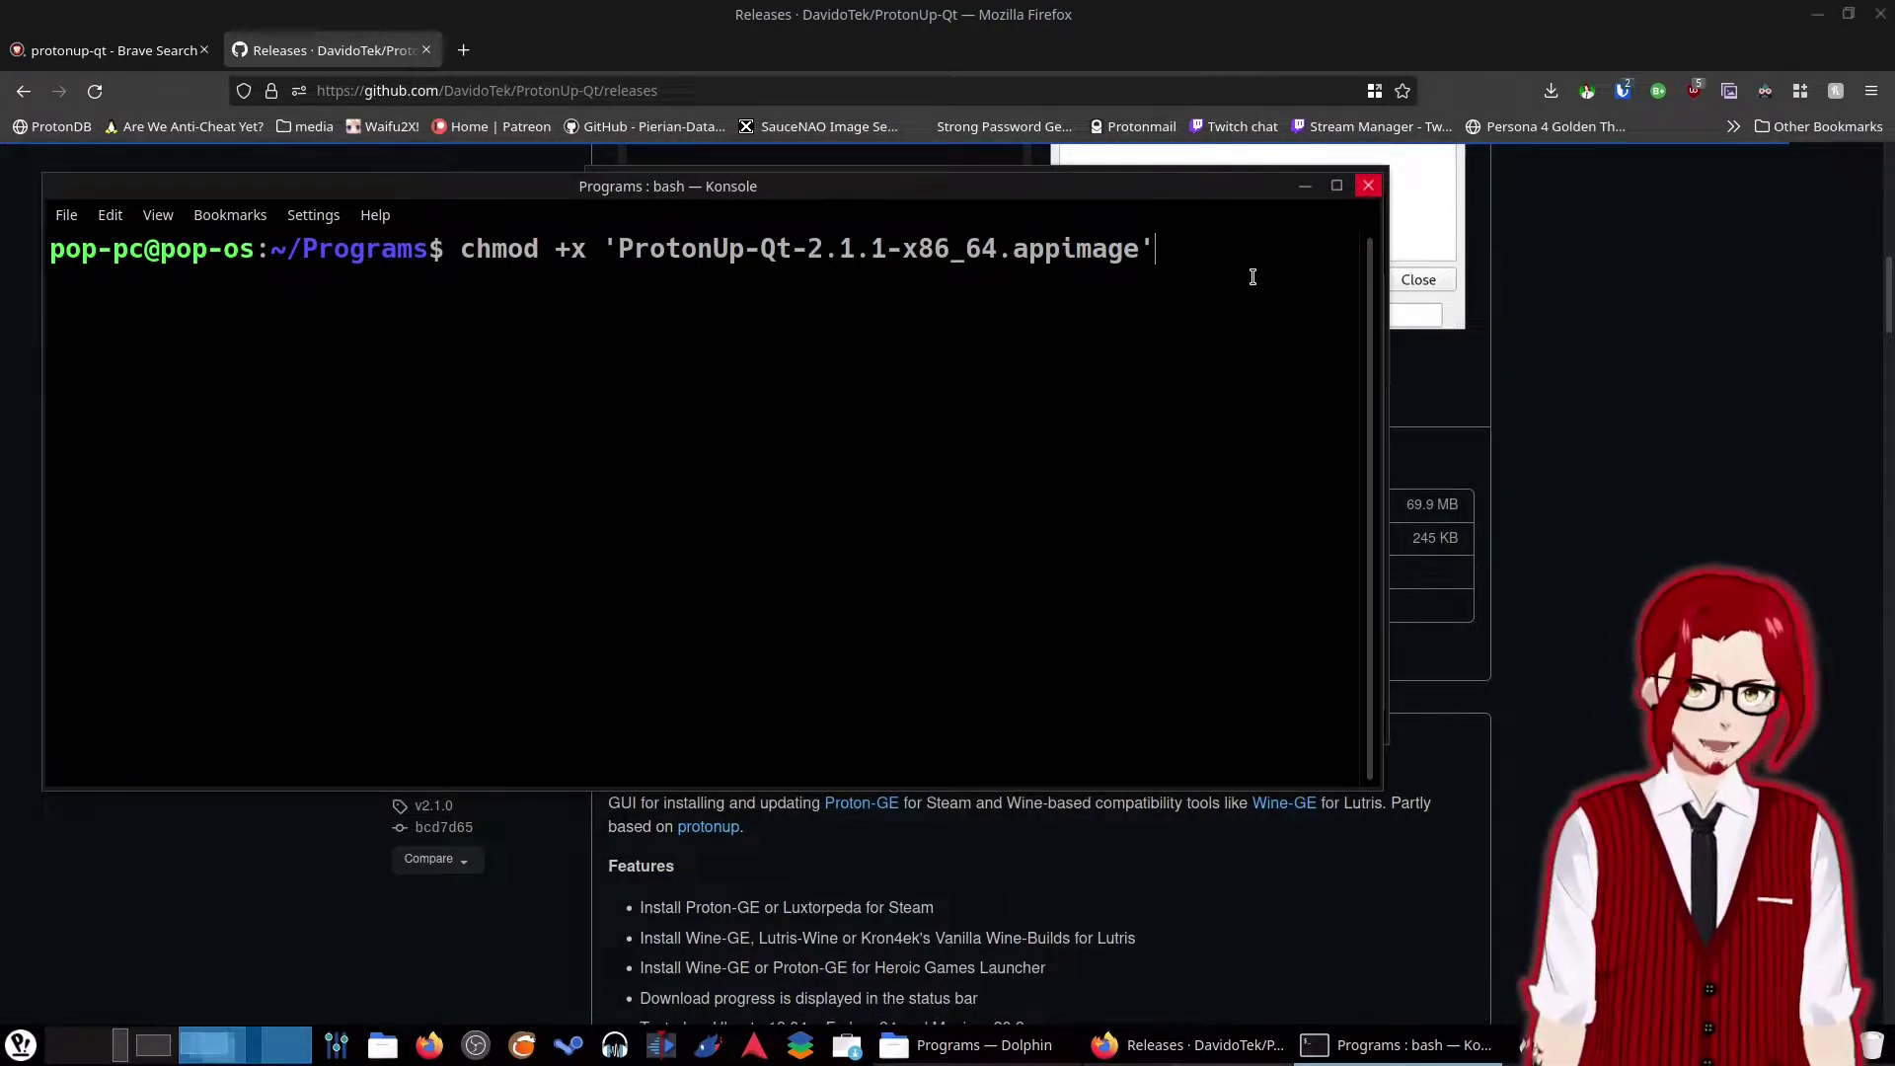
# Erase the unexecuted chmod command from the terminal prompt.
pyautogui.press('BackSpace')
pyautogui.press('BackSpace')
pyautogui.press('BackSpace')
pyautogui.press('BackSpace')
pyautogui.press('BackSpace')
pyautogui.press('BackSpace')
pyautogui.press('BackSpace')
pyautogui.press('BackSpace')
pyautogui.press('BackSpace')
pyautogui.press('BackSpace')
pyautogui.press('BackSpace')
pyautogui.press('BackSpace')
pyautogui.press('BackSpace')
pyautogui.press('BackSpace')
pyautogui.press('BackSpace')
pyautogui.press('BackSpace')
pyautogui.press('BackSpace')
pyautogui.press('BackSpace')
pyautogui.press('BackSpace')
pyautogui.press('BackSpace')
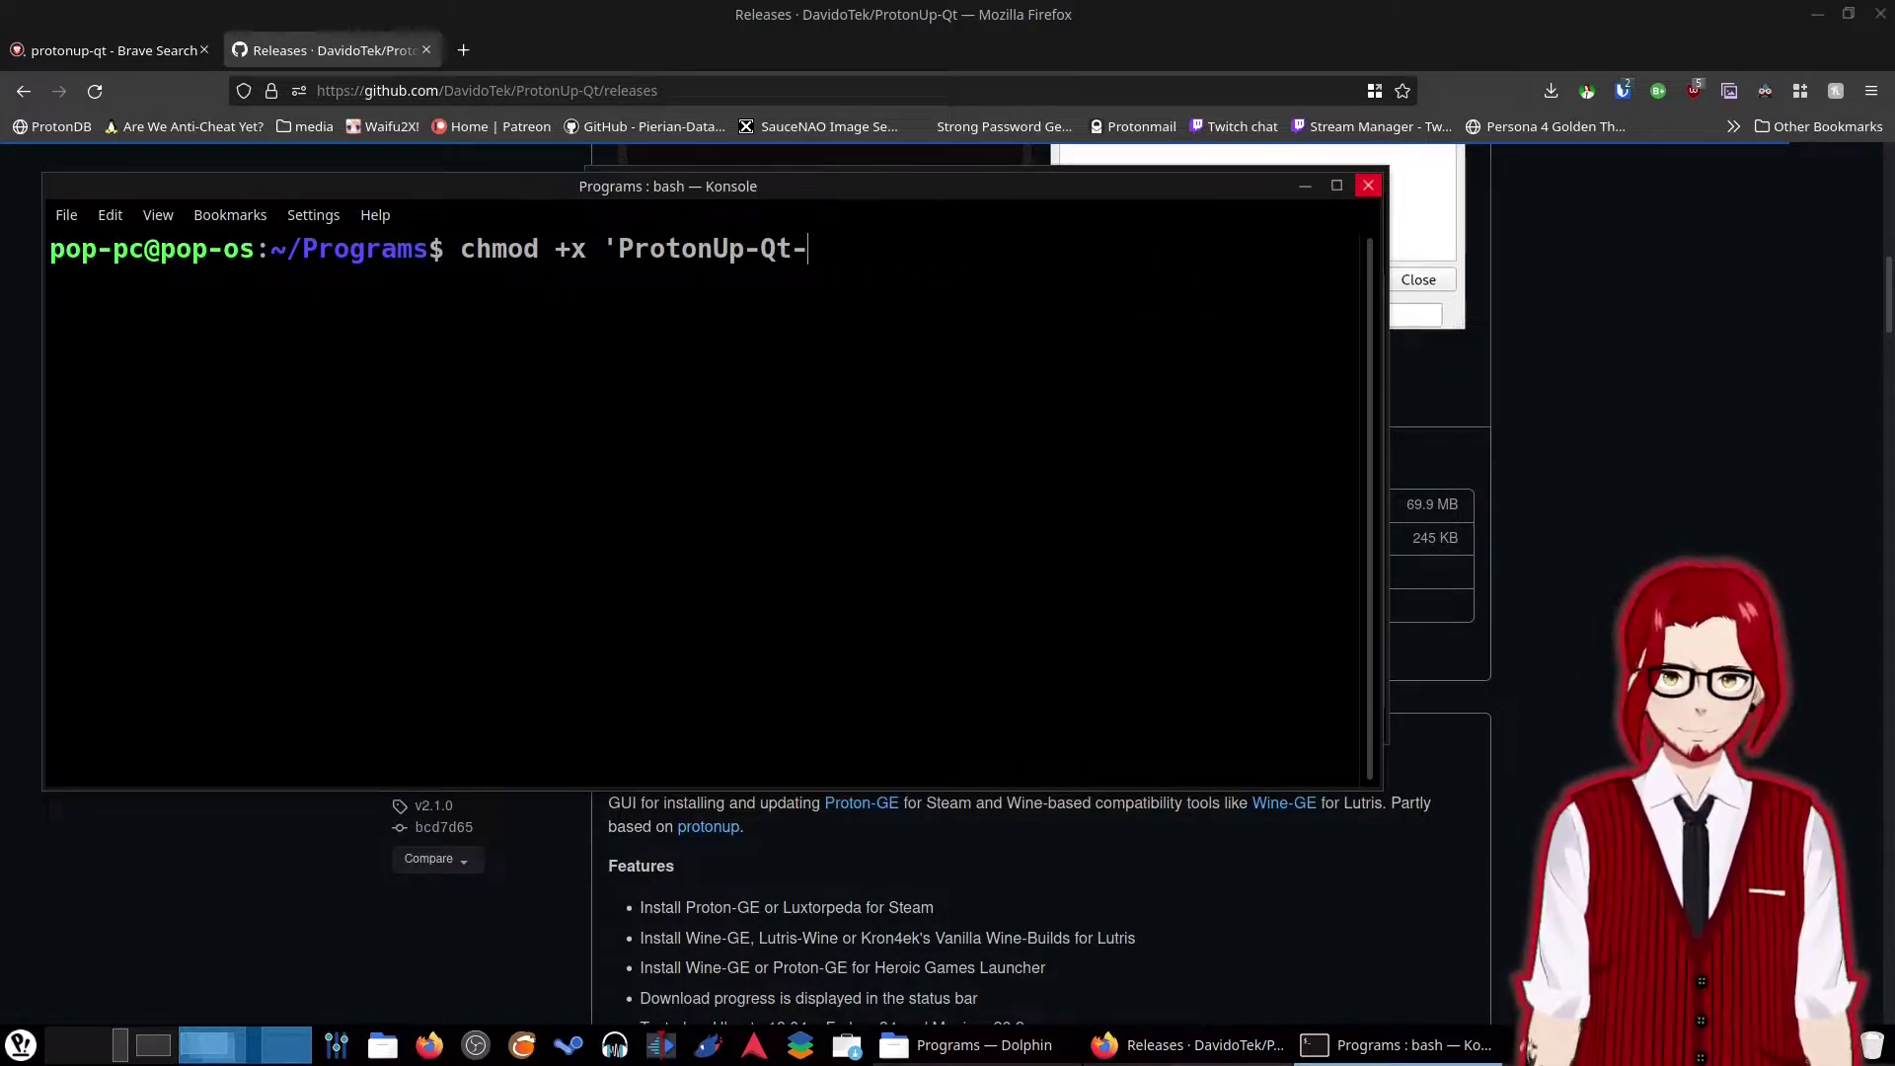
pyautogui.press('BackSpace')
pyautogui.press('BackSpace')
pyautogui.press('BackSpace')
pyautogui.press('BackSpace')
pyautogui.press('BackSpace')
pyautogui.press('BackSpace')
pyautogui.press('BackSpace')
pyautogui.press('BackSpace')
pyautogui.press('BackSpace')
pyautogui.press('BackSpace')
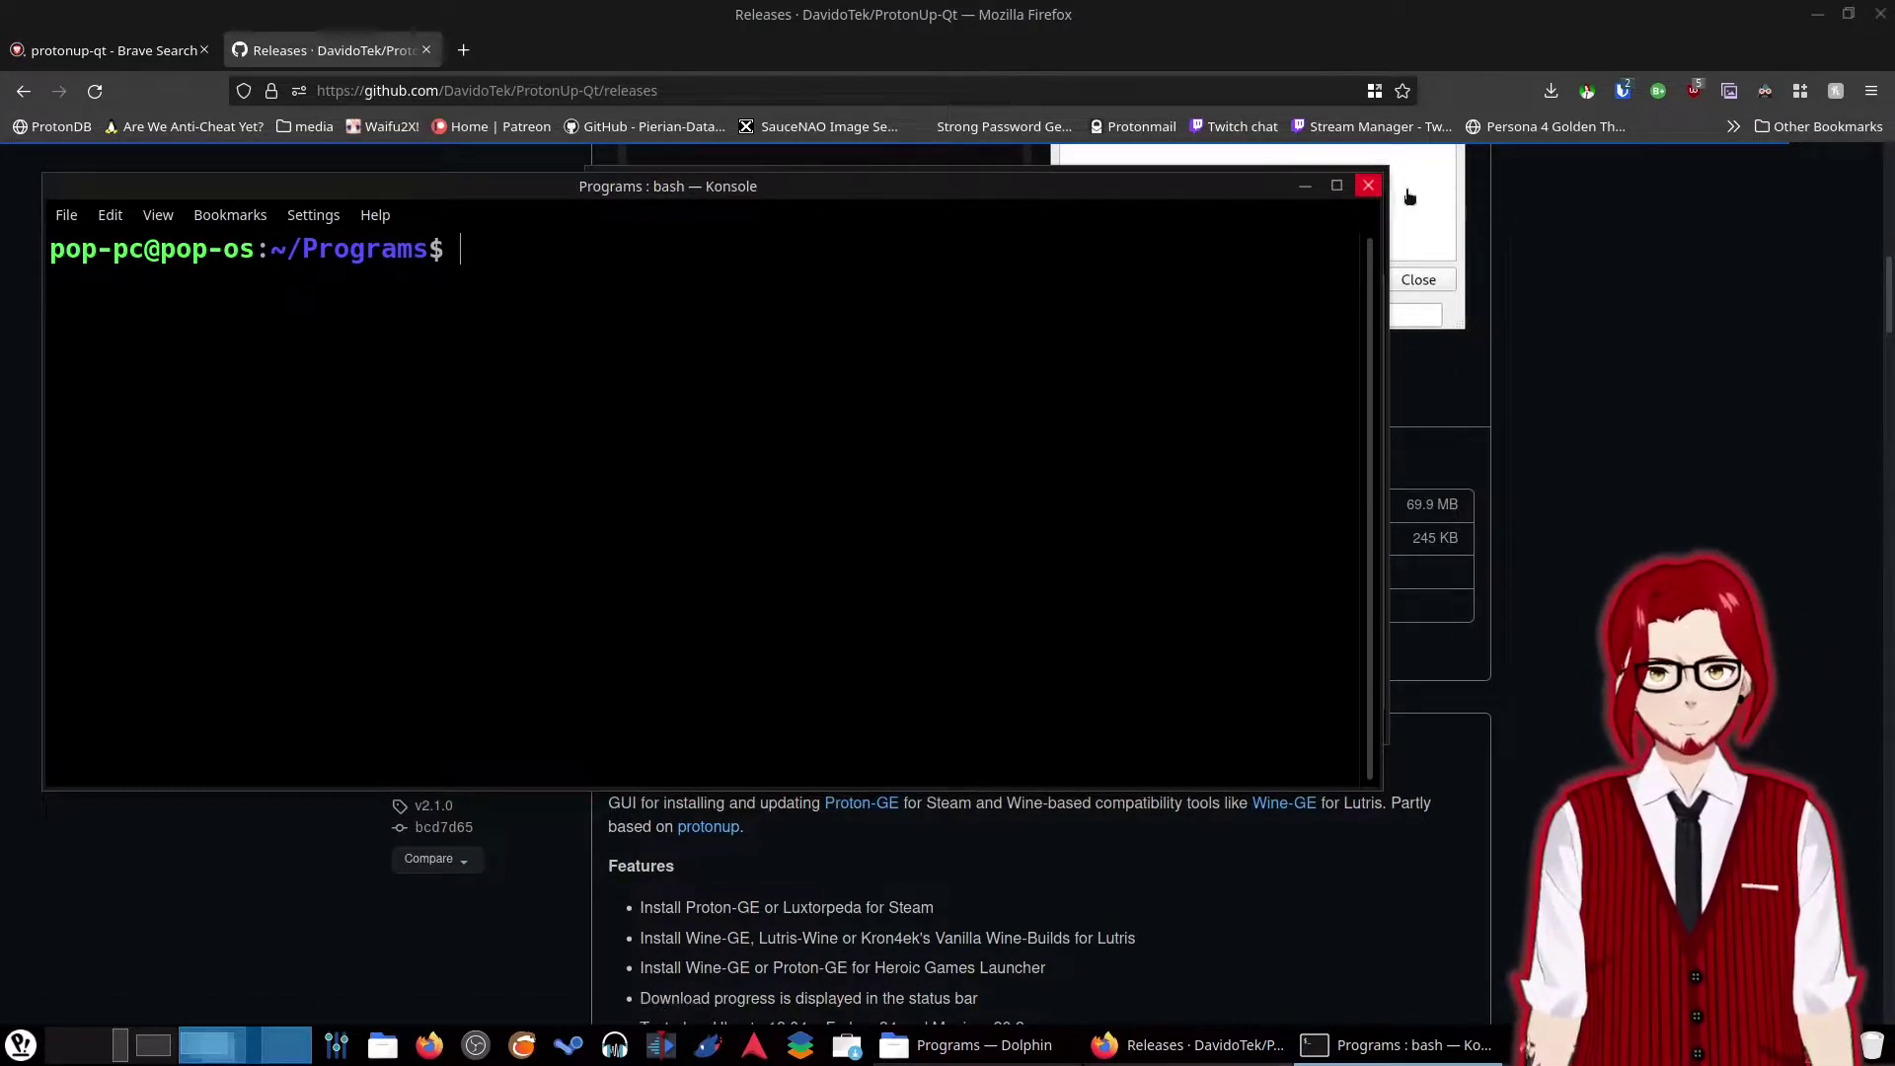
# Close the terminal, launch the ProtonUp-Qt-2.1.1 AppImage from the Programs folder, and move its window near the middle of the desktop.
pyautogui.click(1369, 185)
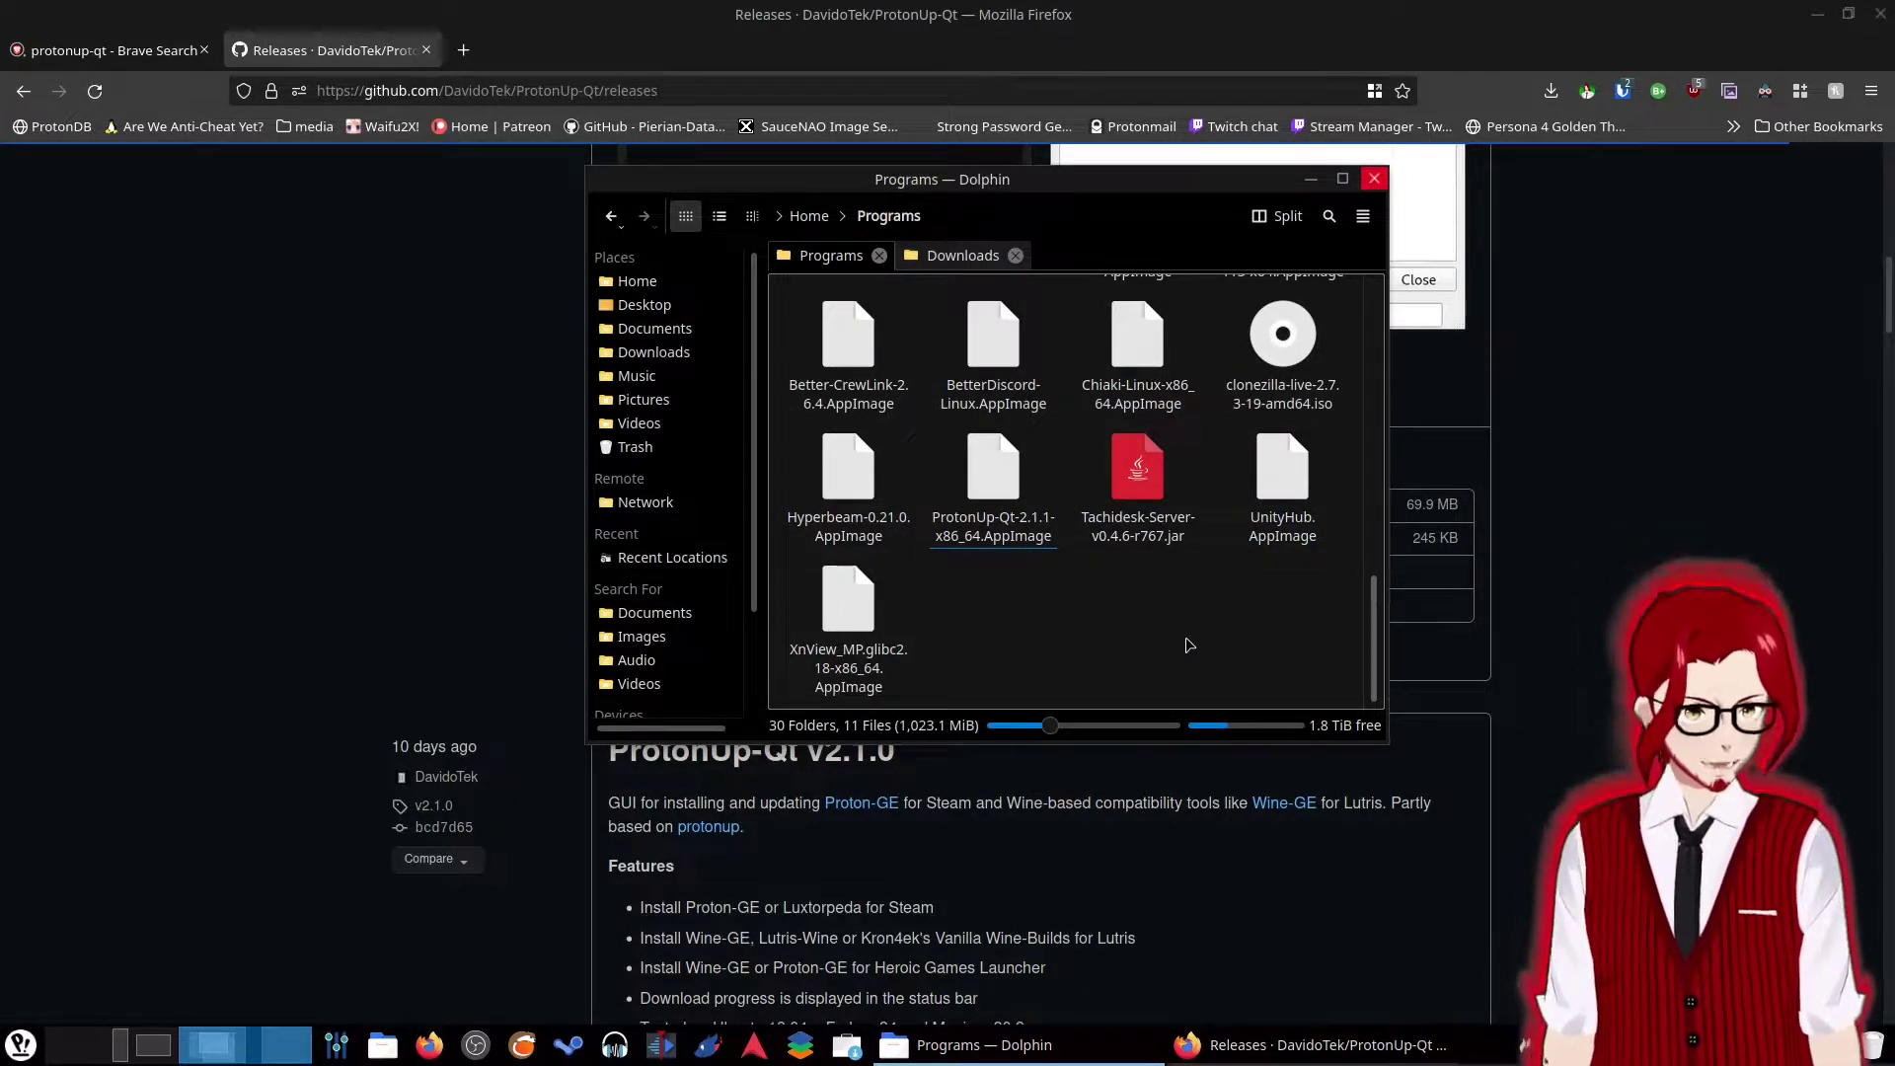
pyautogui.click(993, 481)
pyautogui.doubleClick(995, 485)
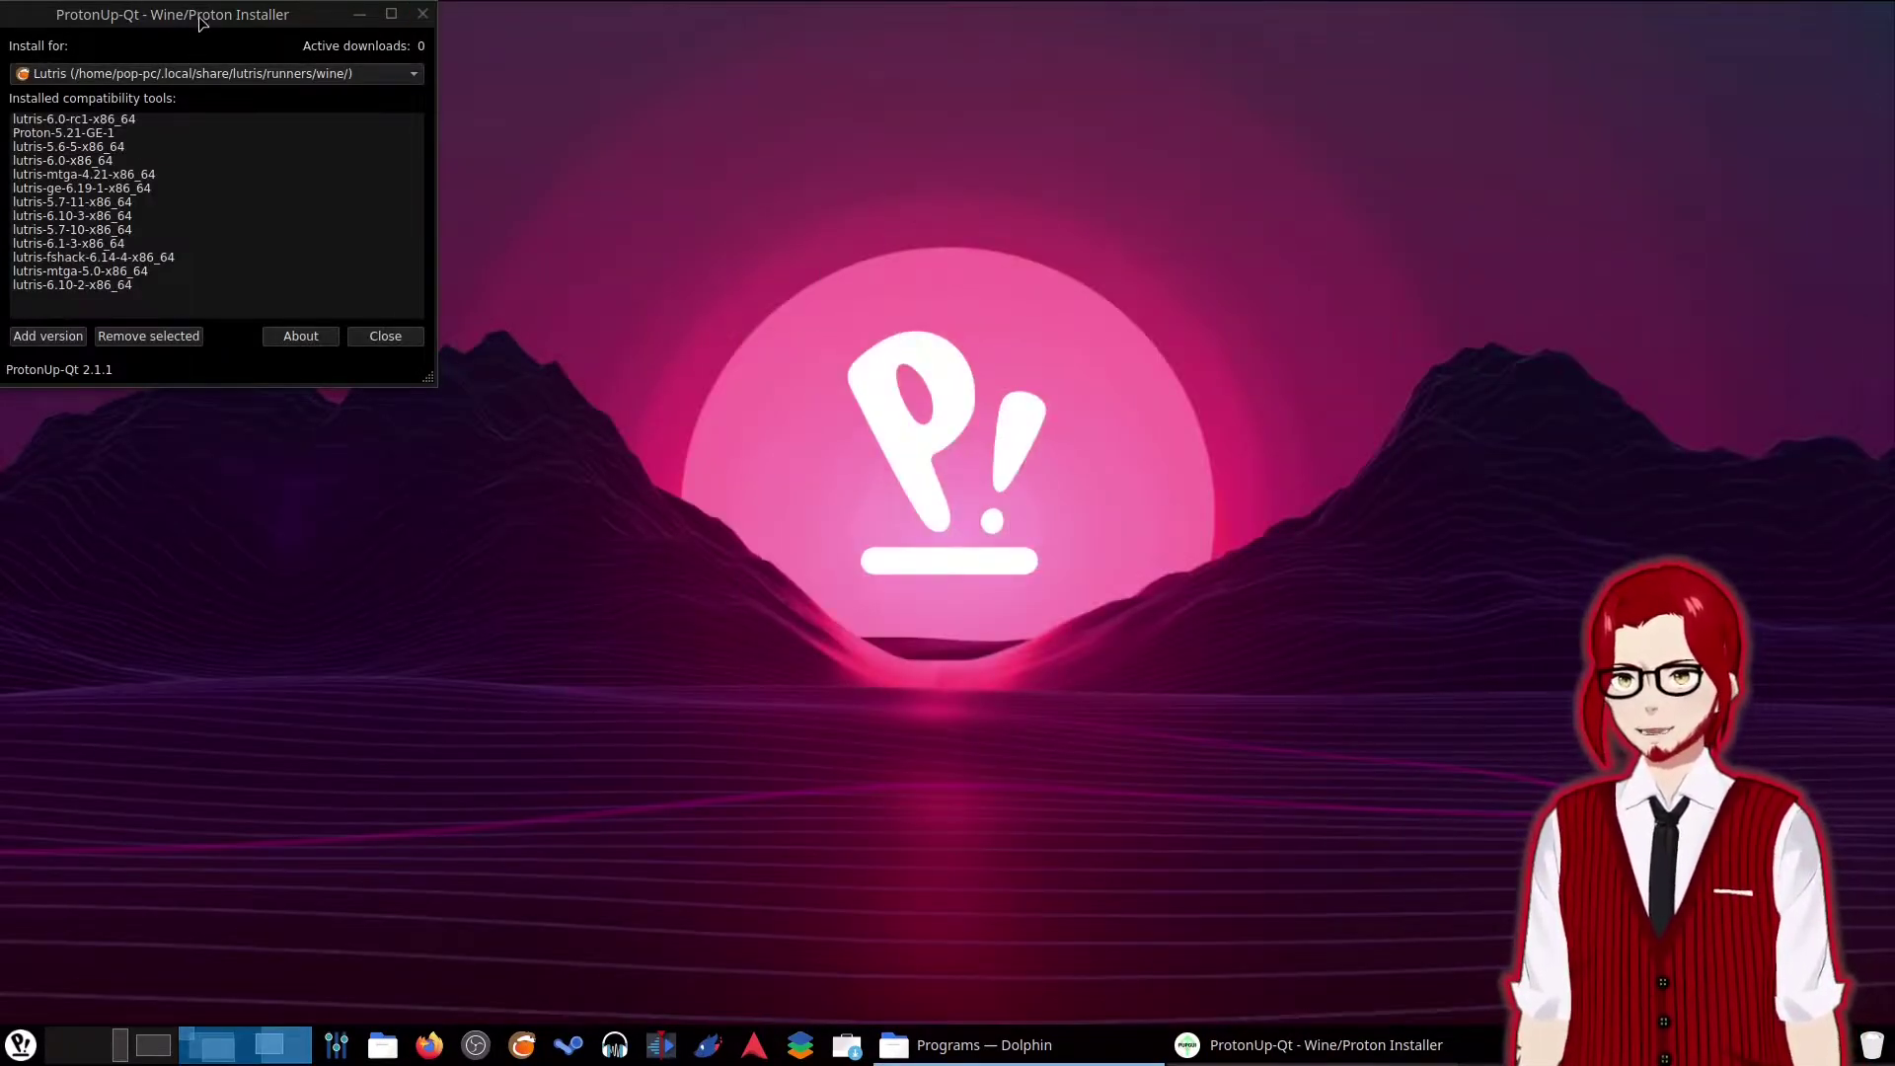
pyautogui.moveTo(205, 23); pyautogui.dragTo(896, 218)
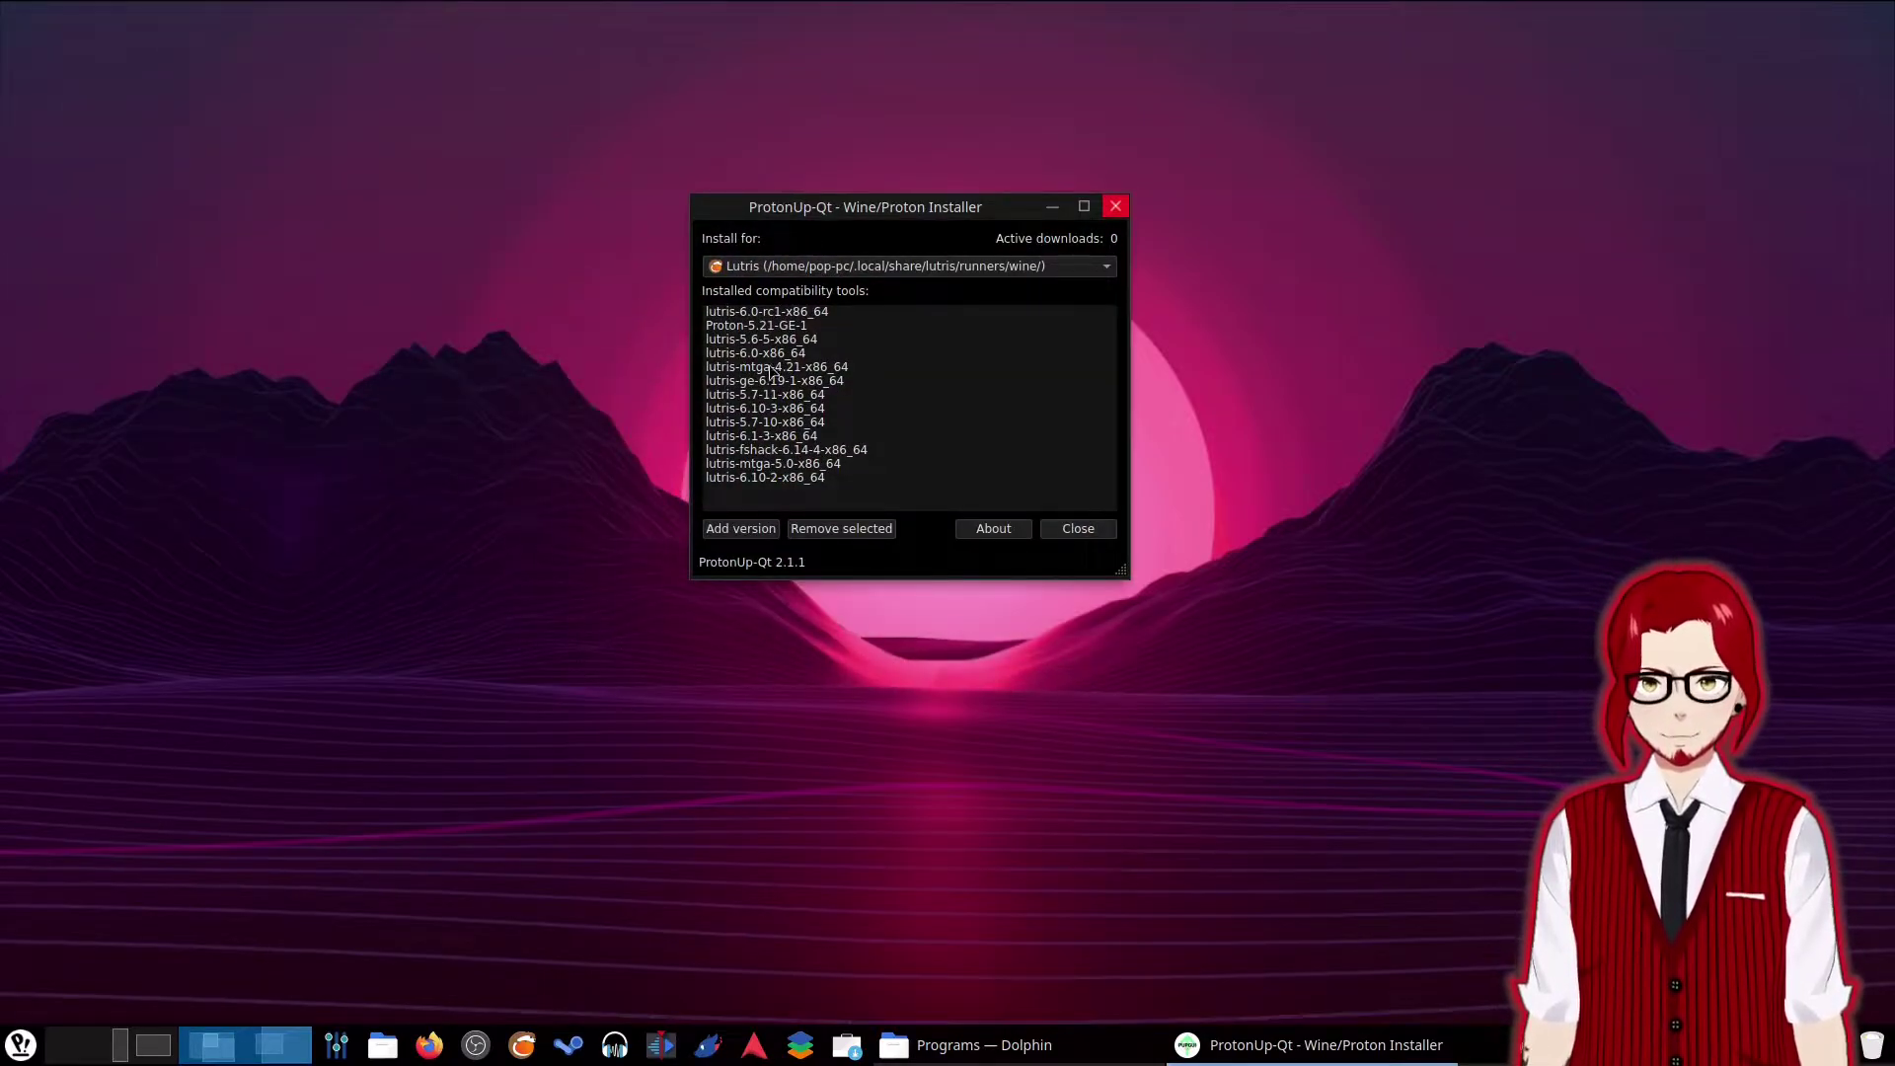
# Install the Wine-GE compatibility tool, version 6.20-GE-1, for Lutris.
pyautogui.click(799, 269)
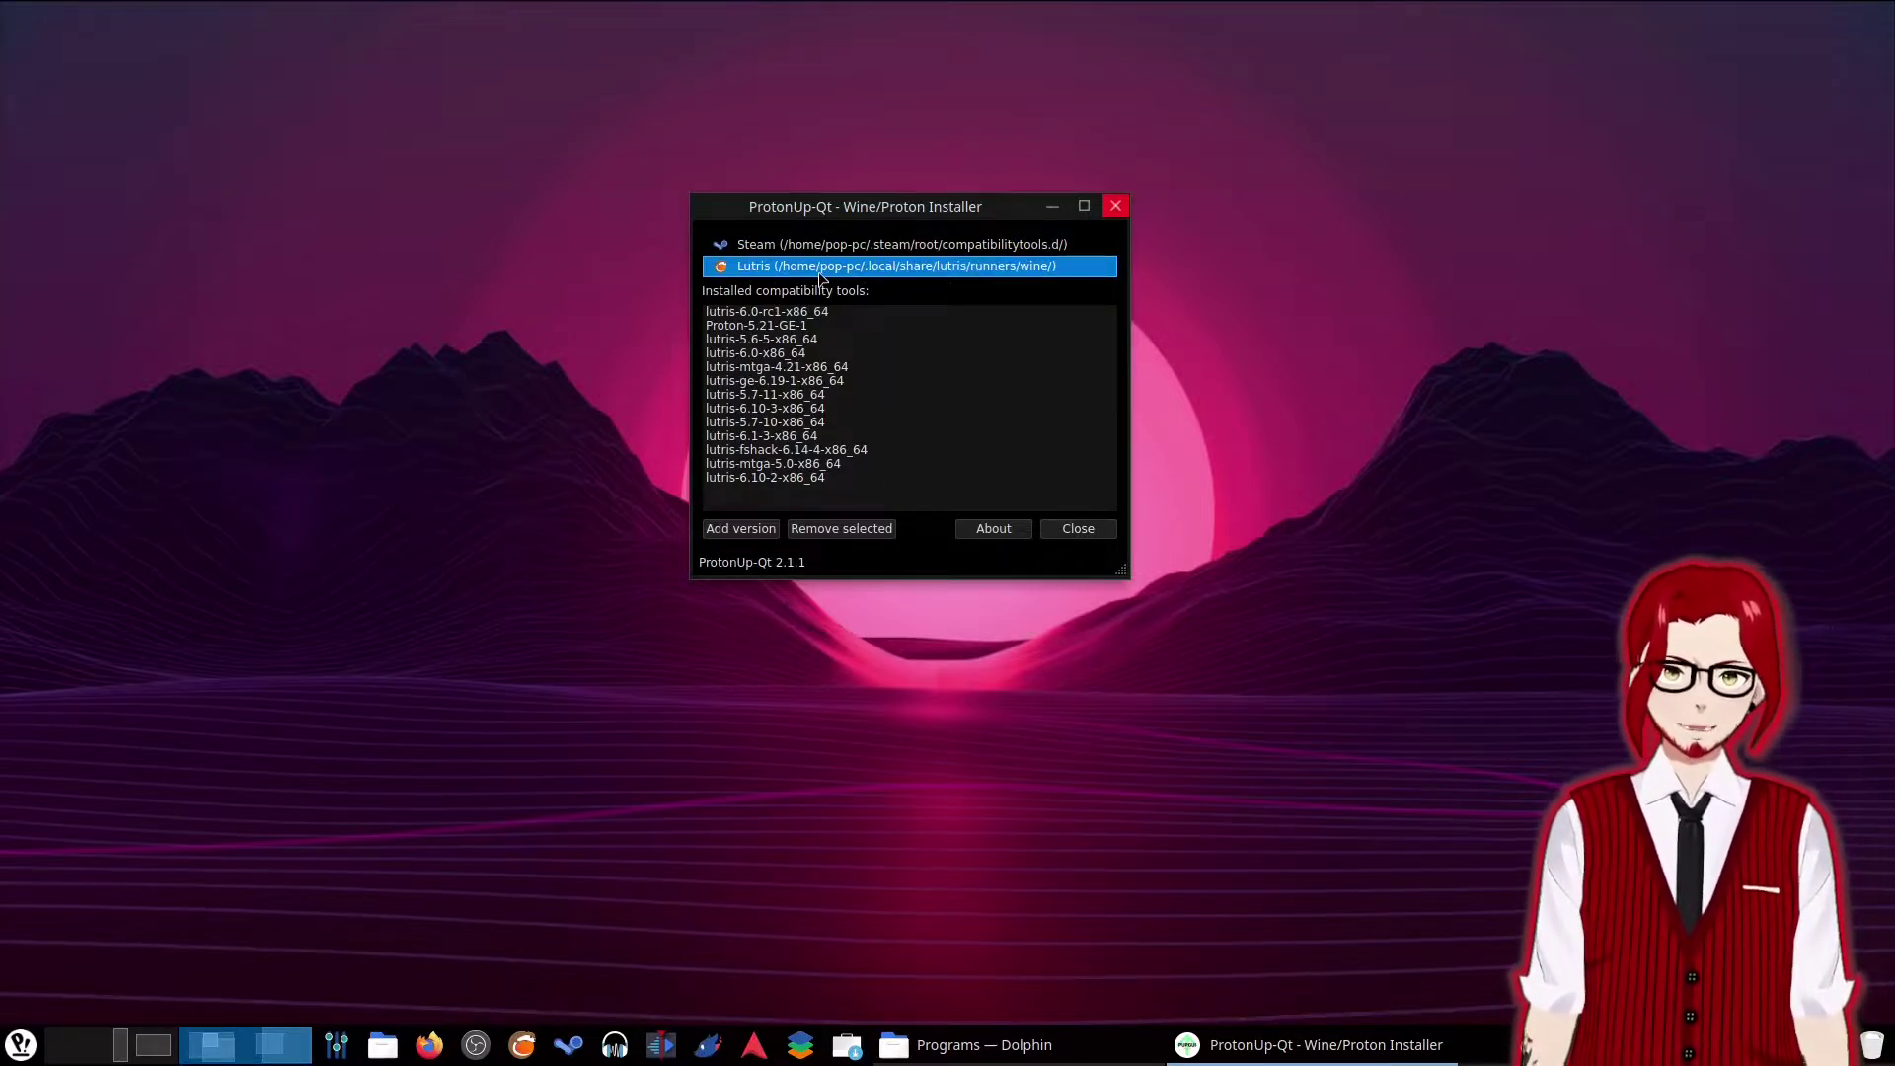
pyautogui.click(821, 267)
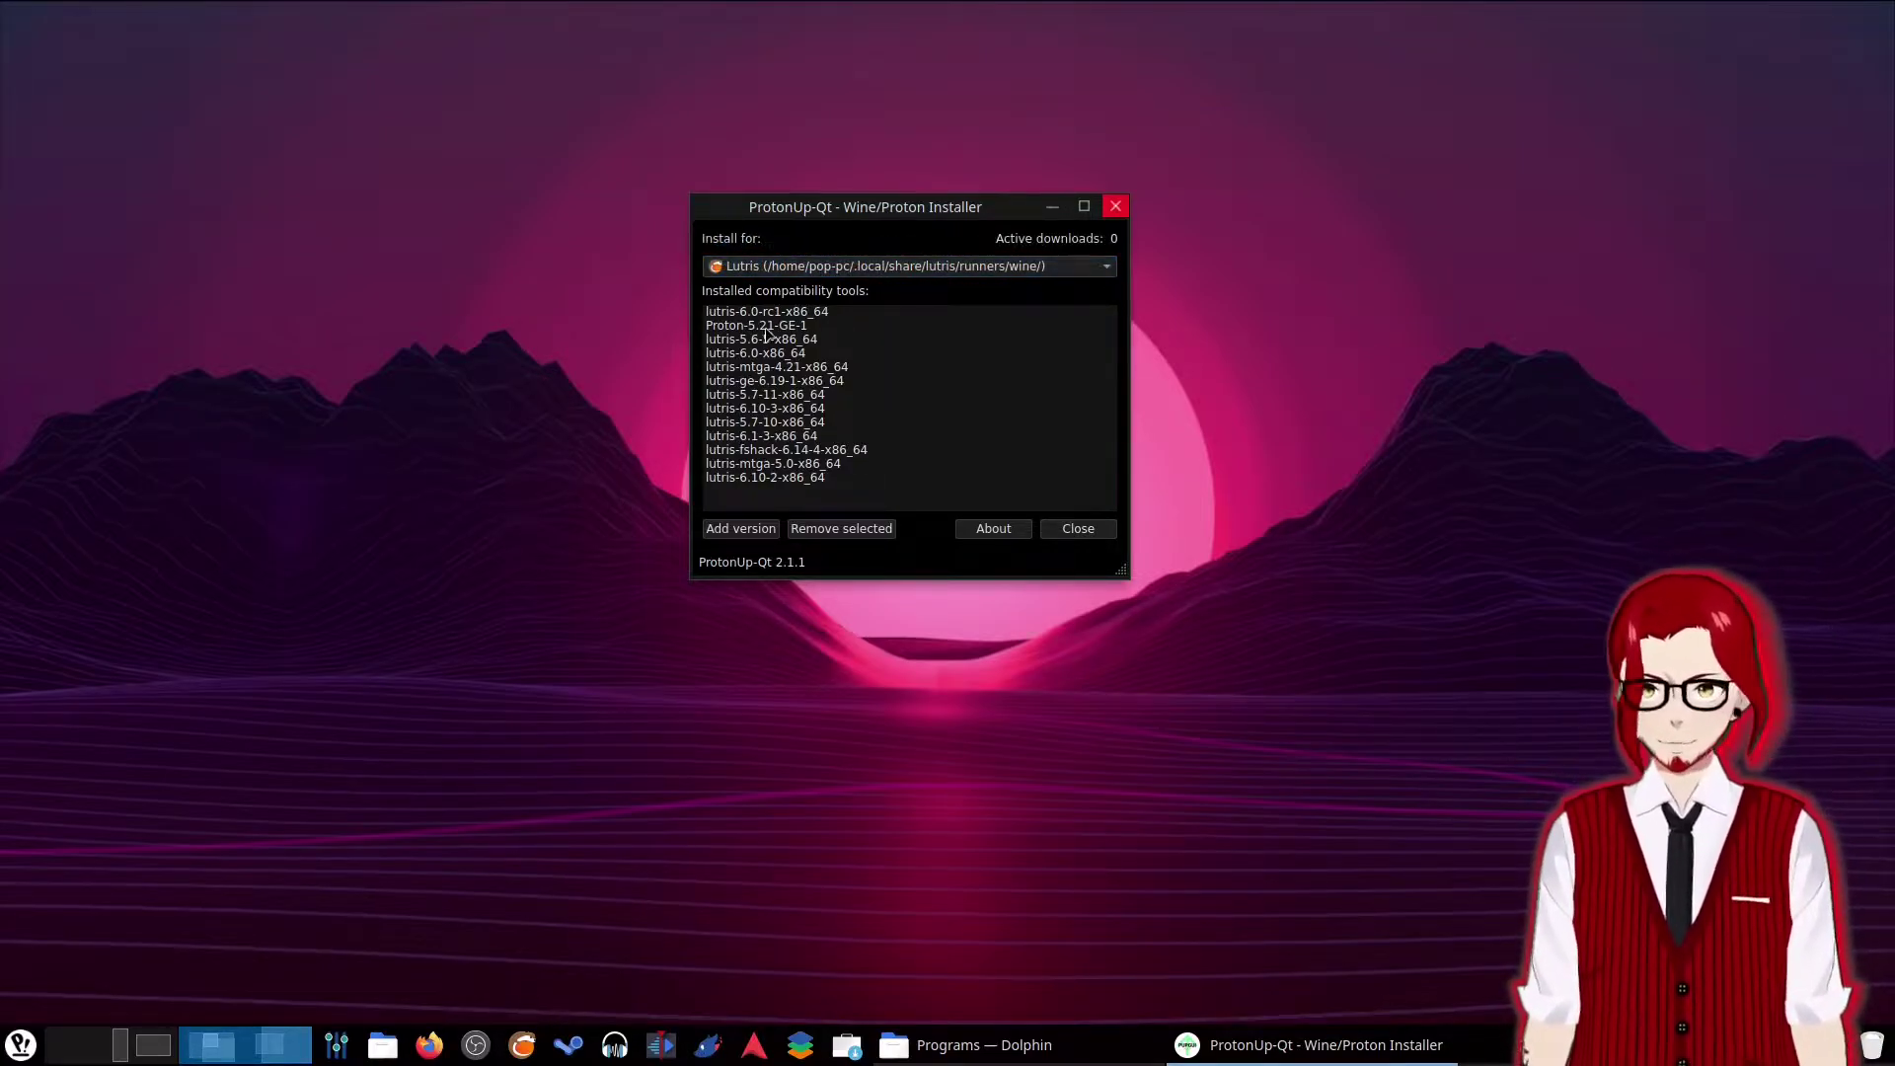
pyautogui.click(761, 533)
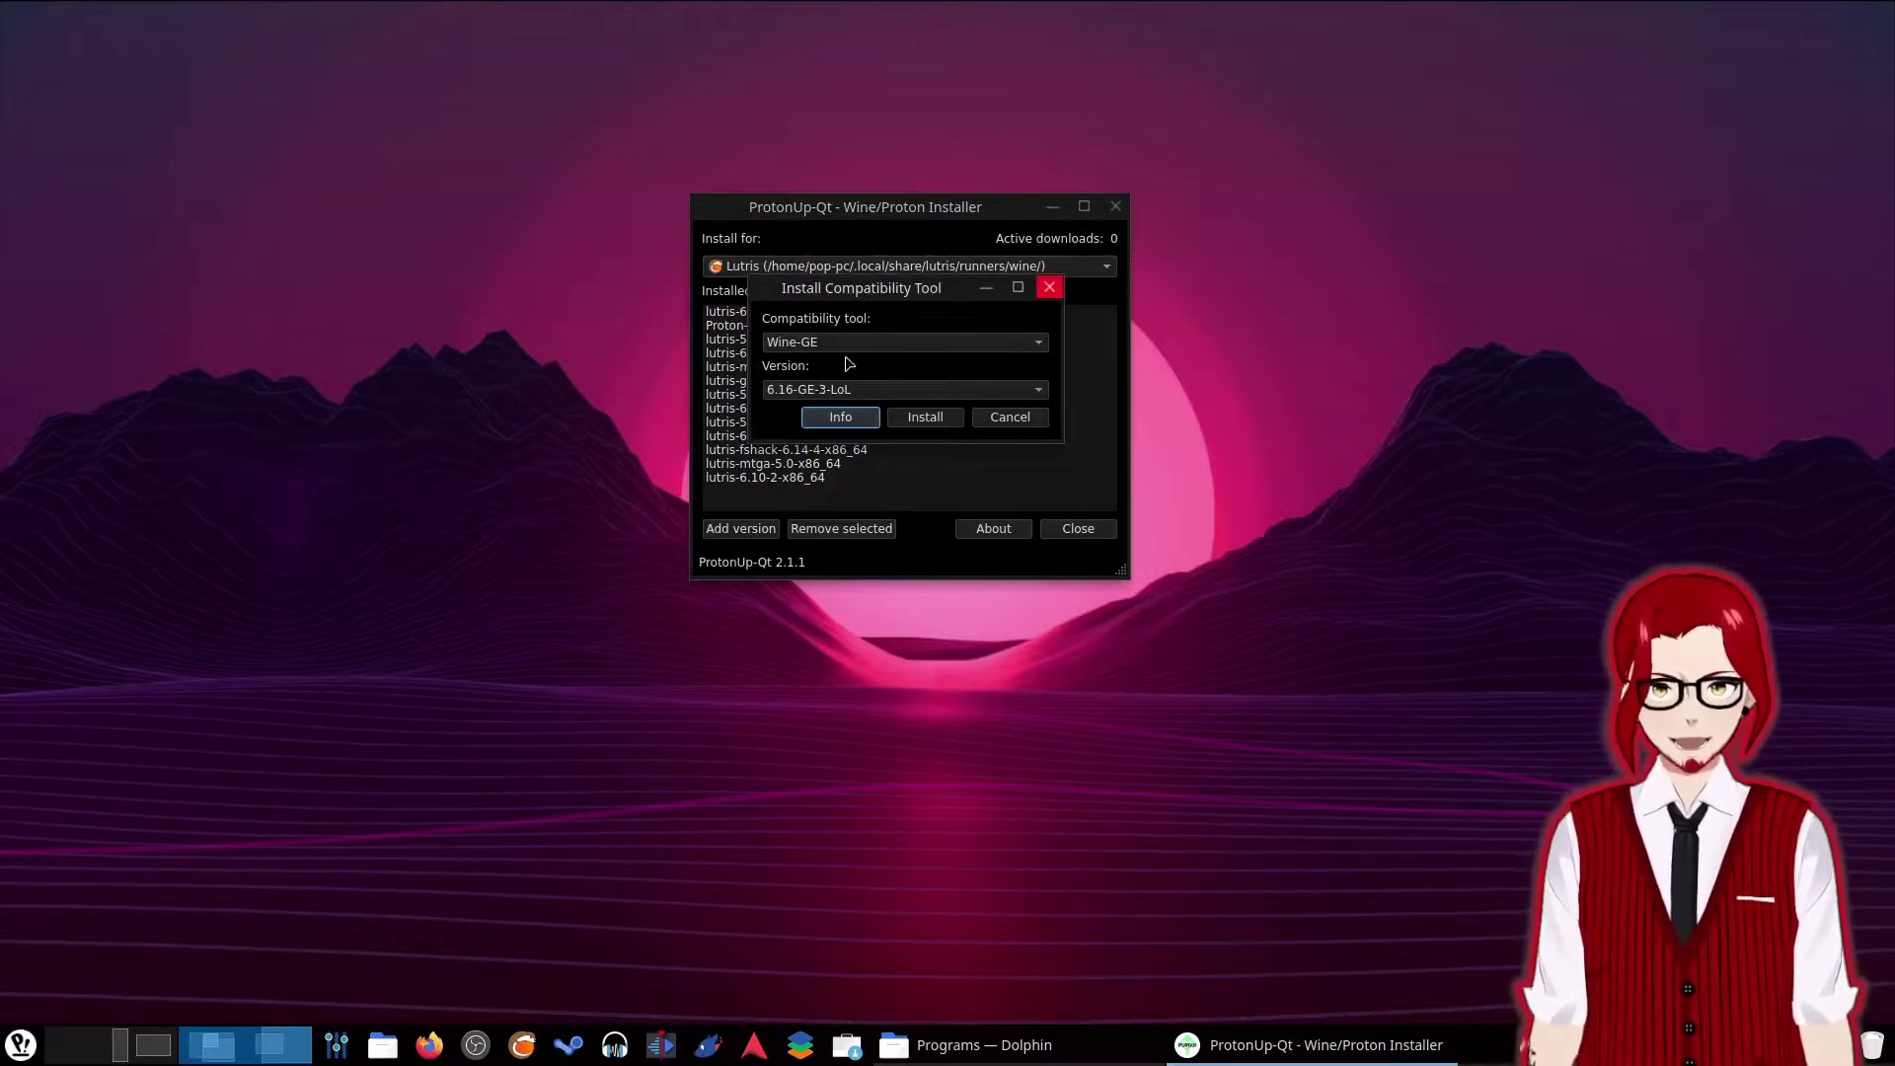
pyautogui.click(847, 391)
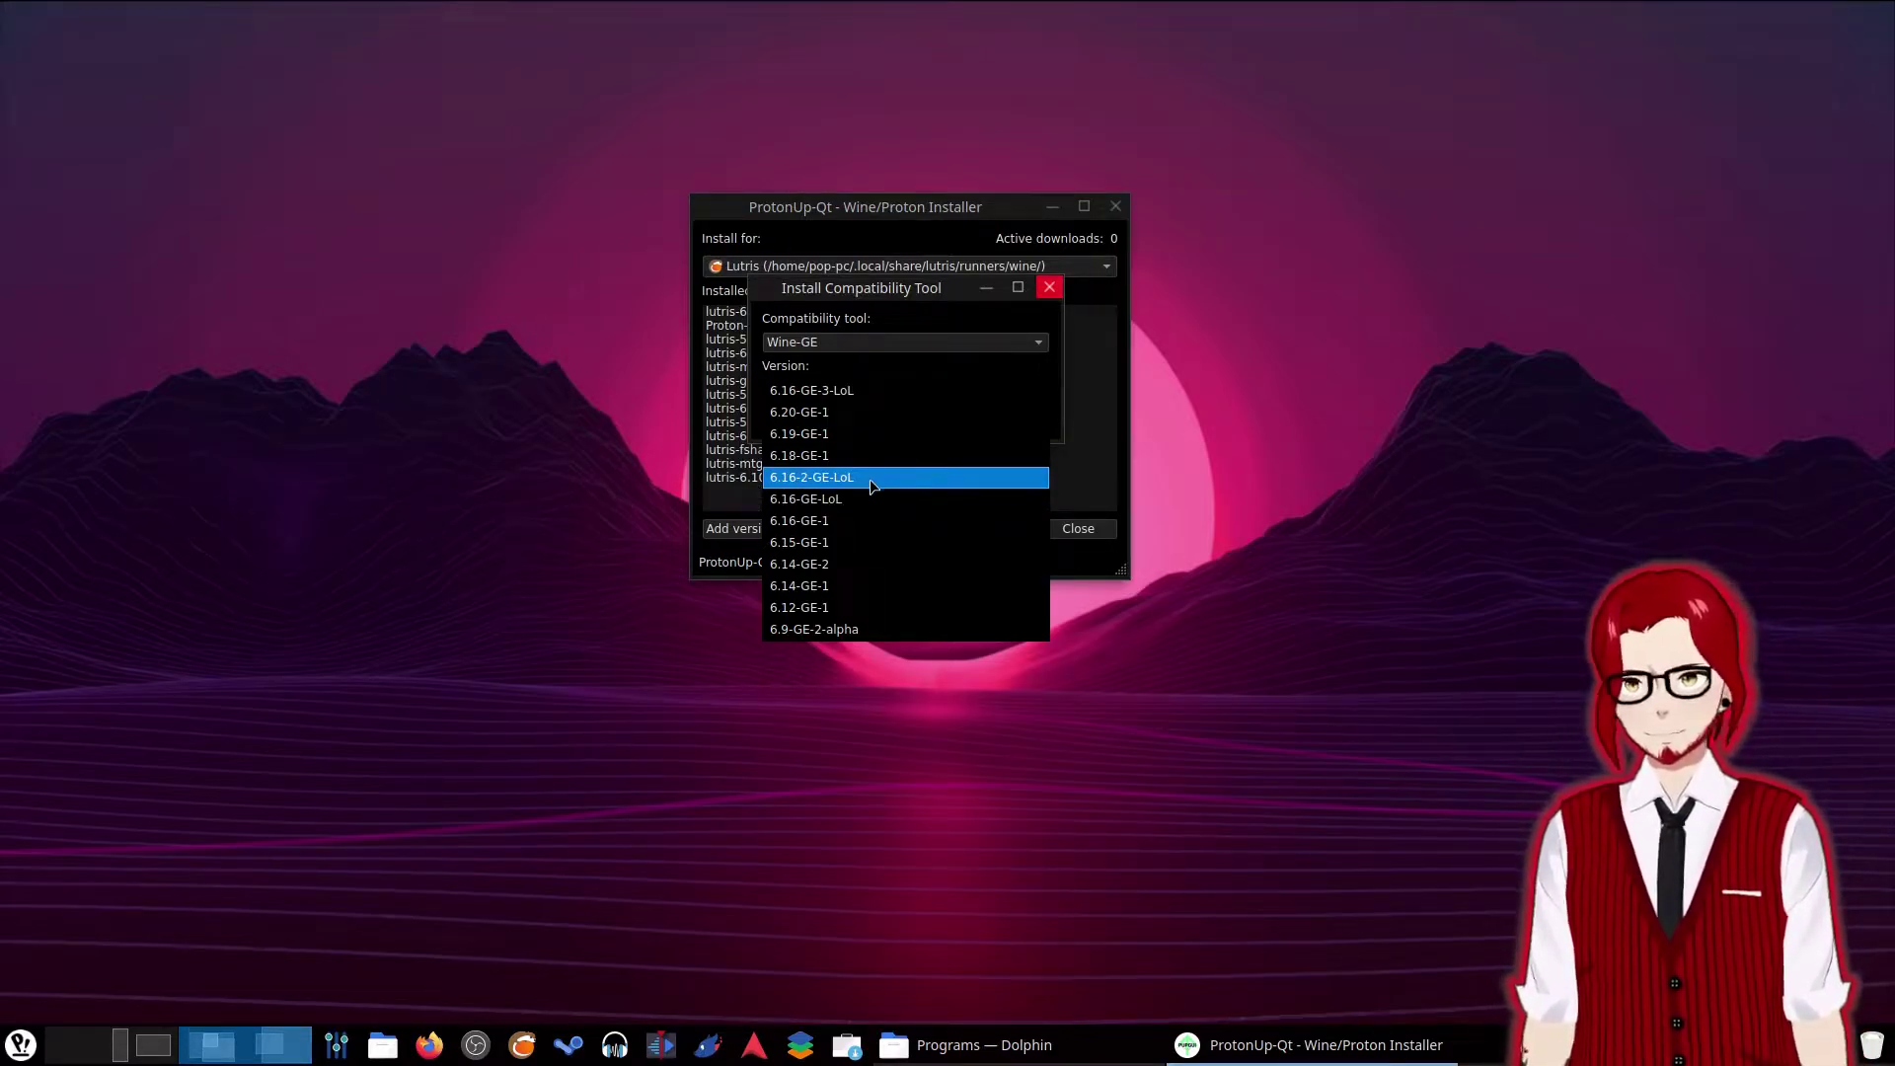
pyautogui.click(809, 412)
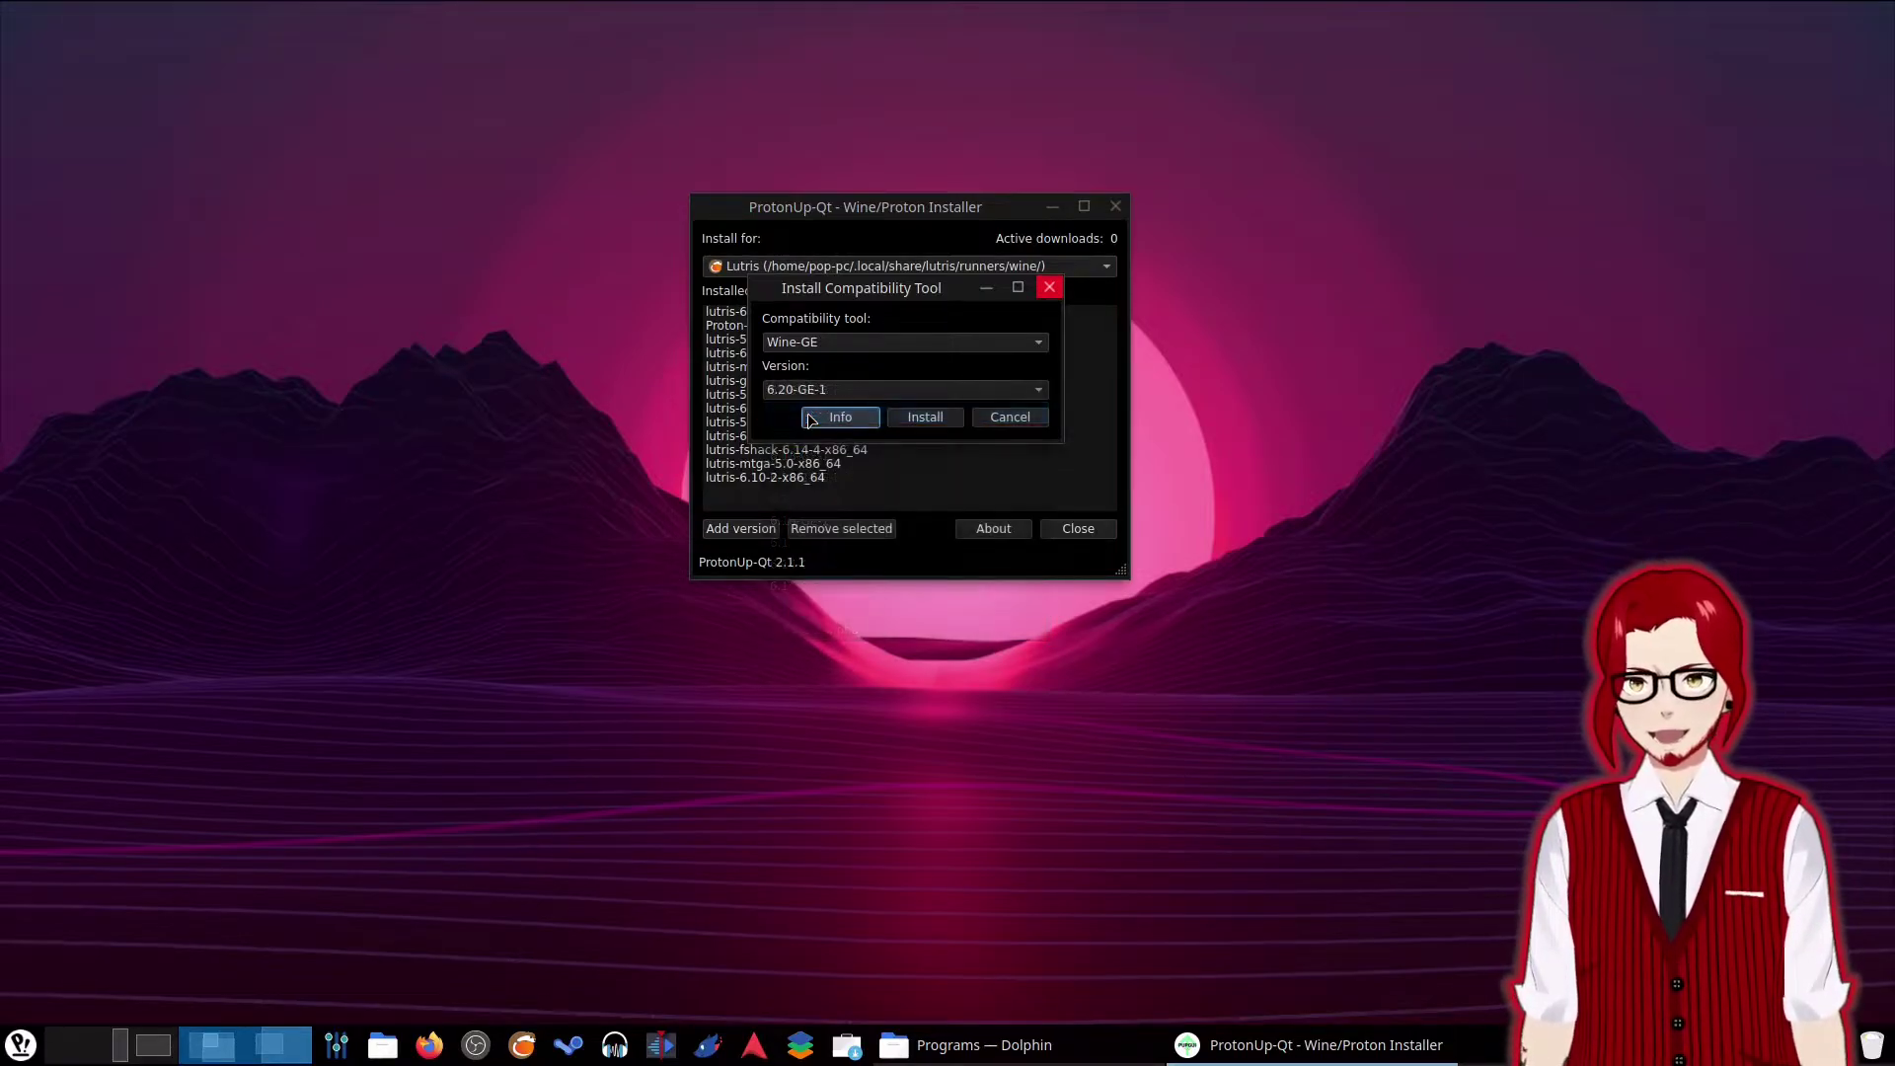
pyautogui.click(943, 420)
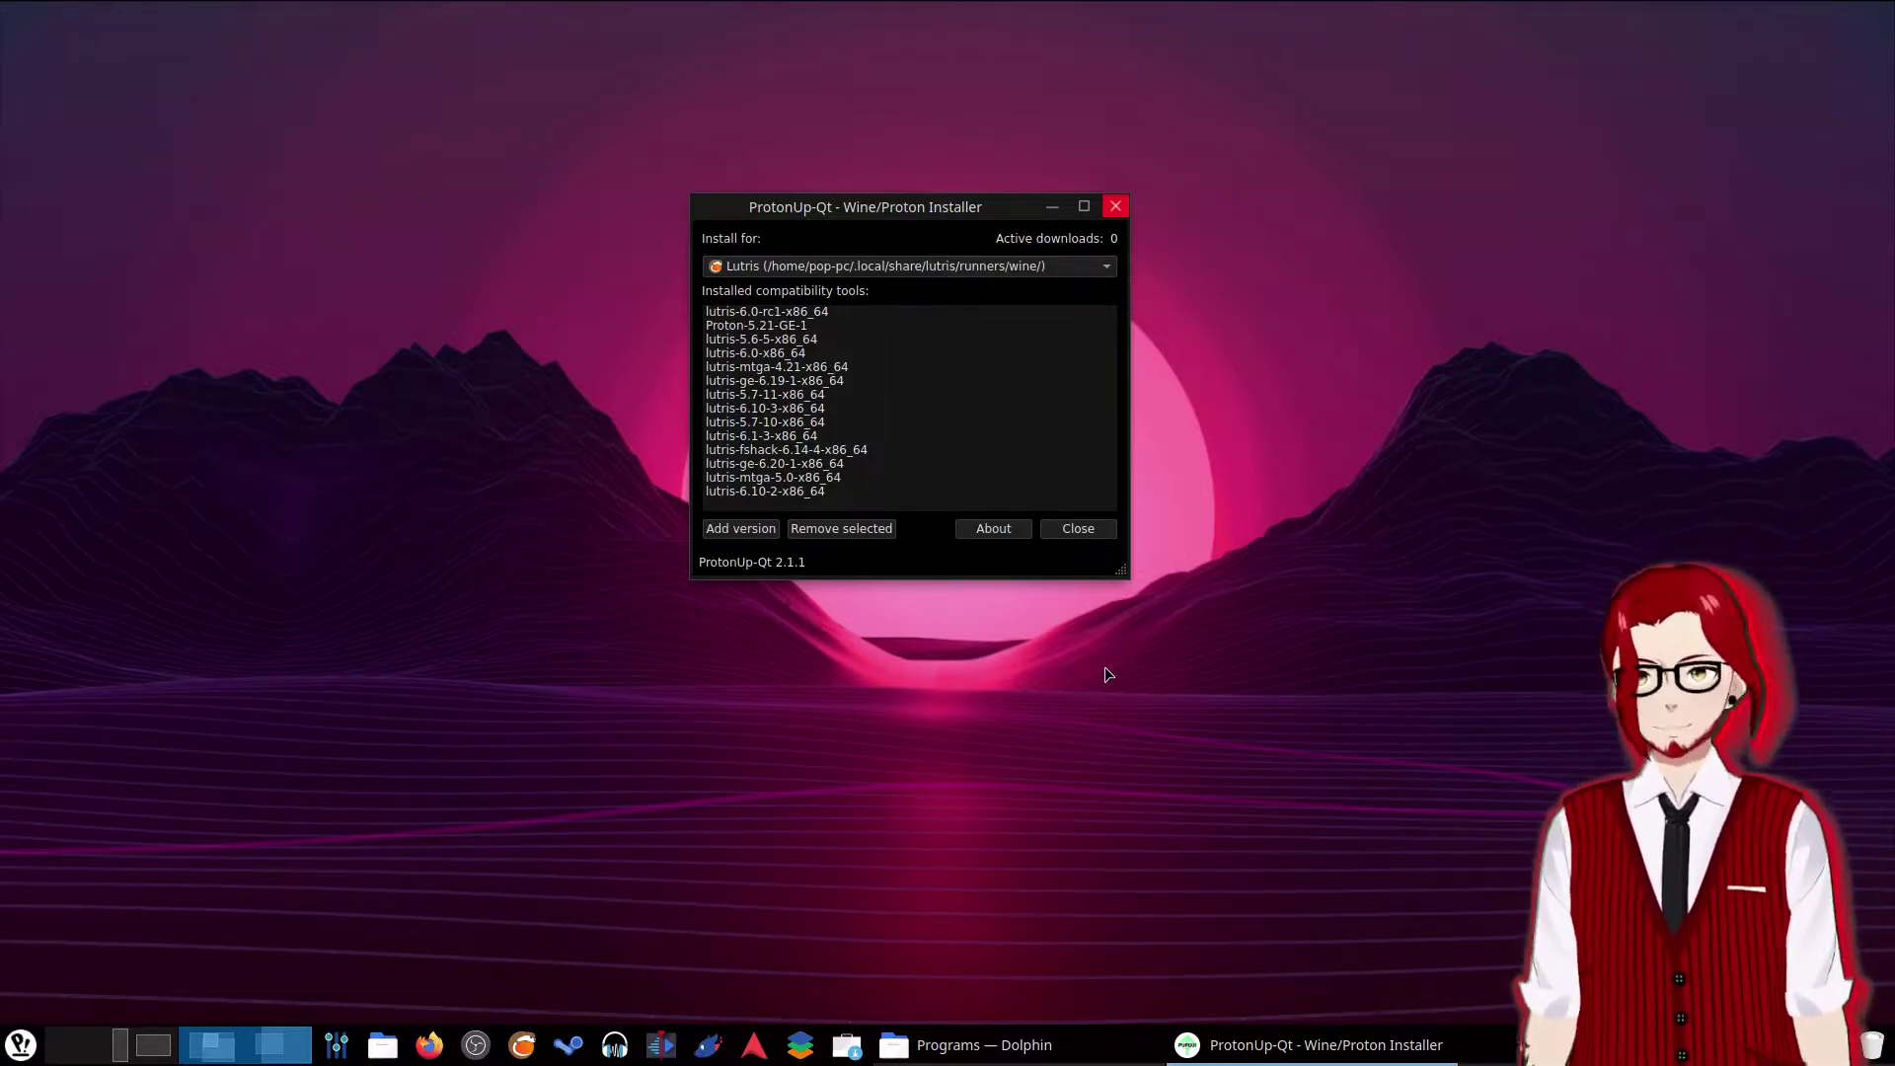
# Install the Proton-GE compatibility tool, version 6.20-GE-1, for Steam, and close ProtonUp-Qt once the download is done.
pyautogui.click(891, 276)
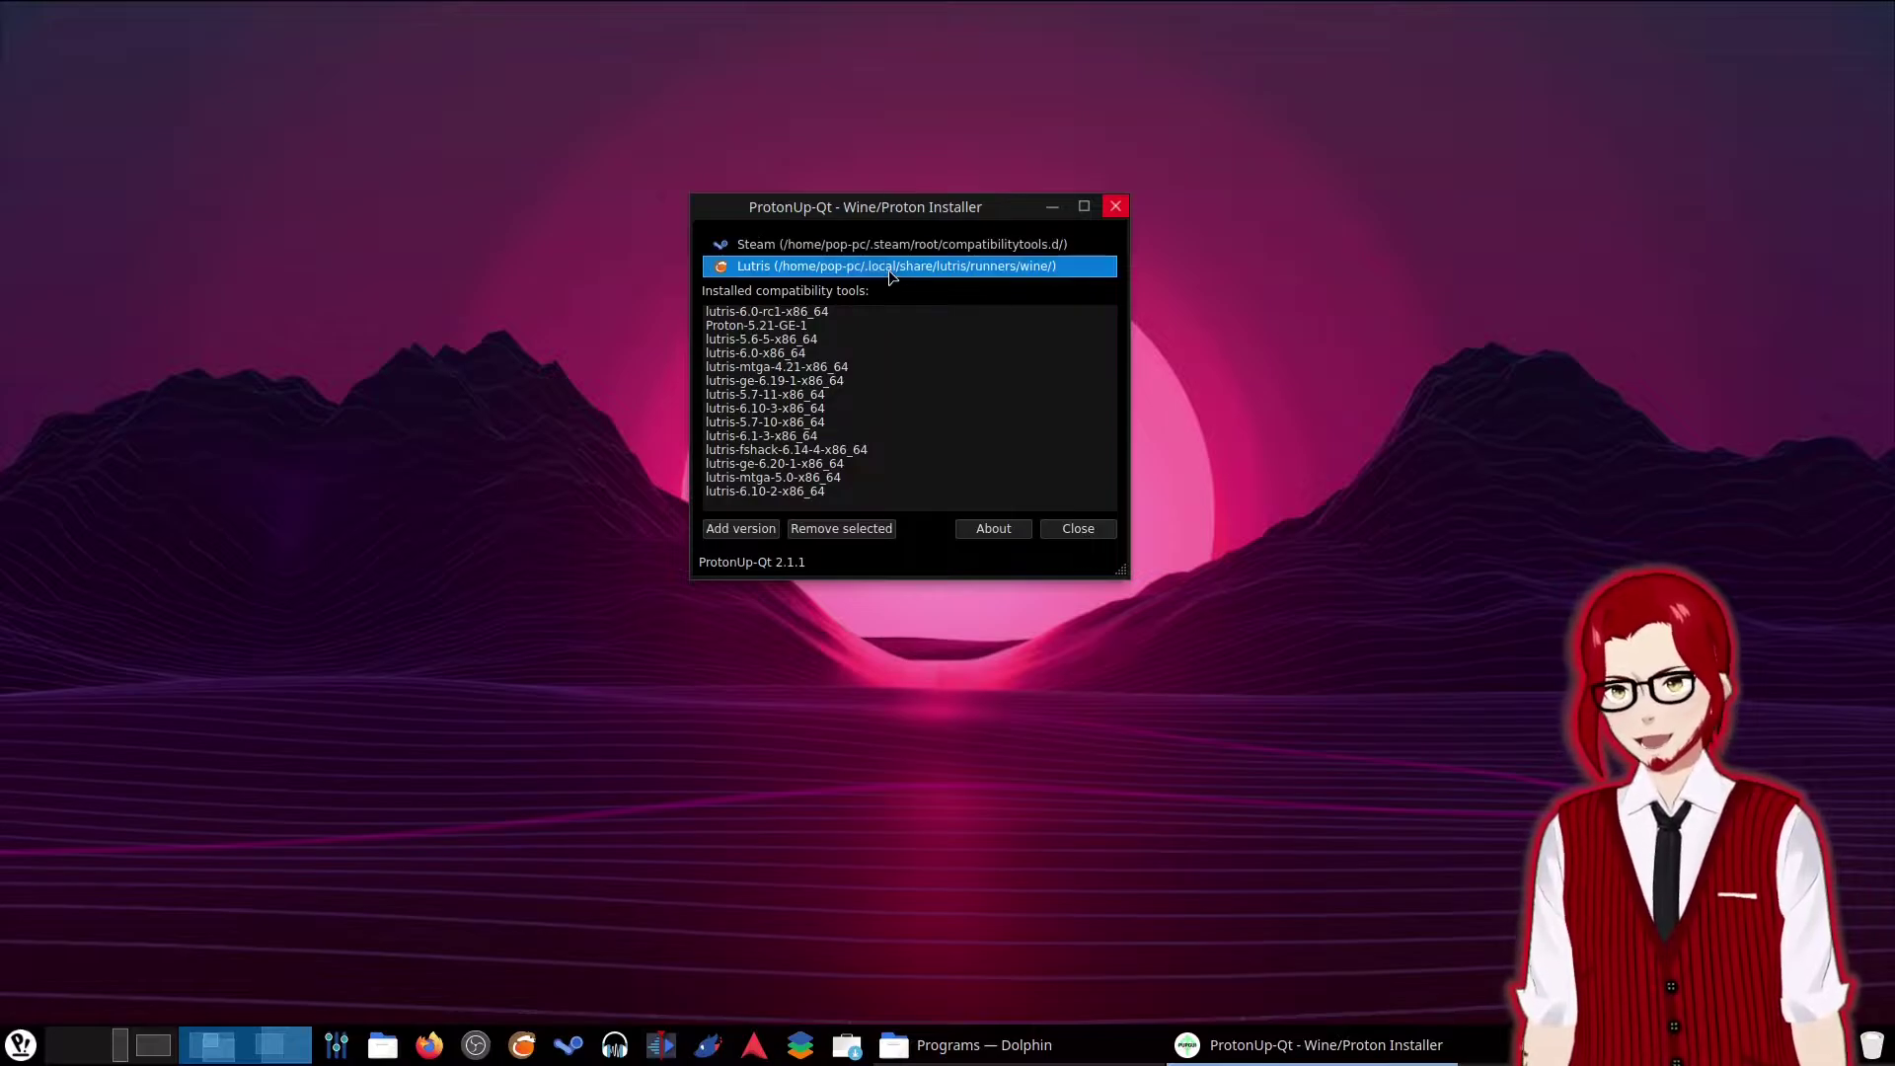
pyautogui.click(884, 247)
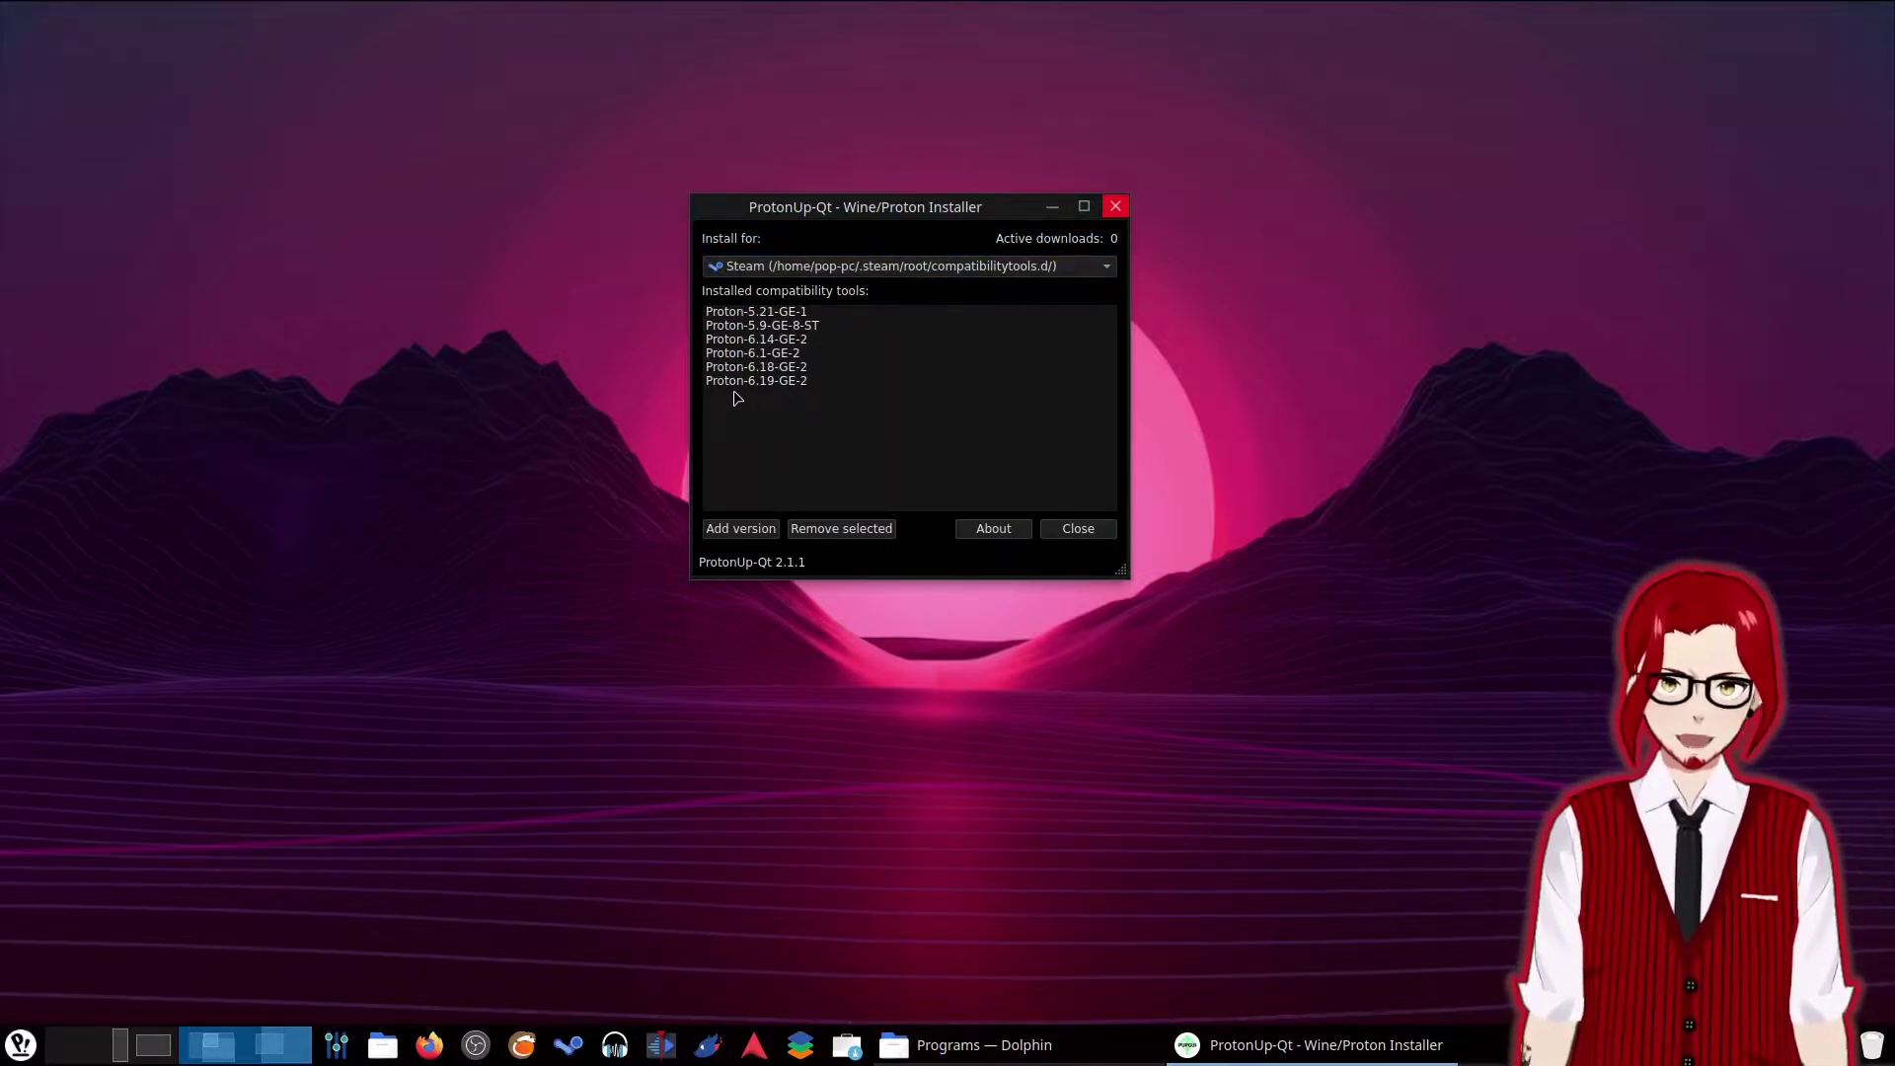
pyautogui.click(747, 529)
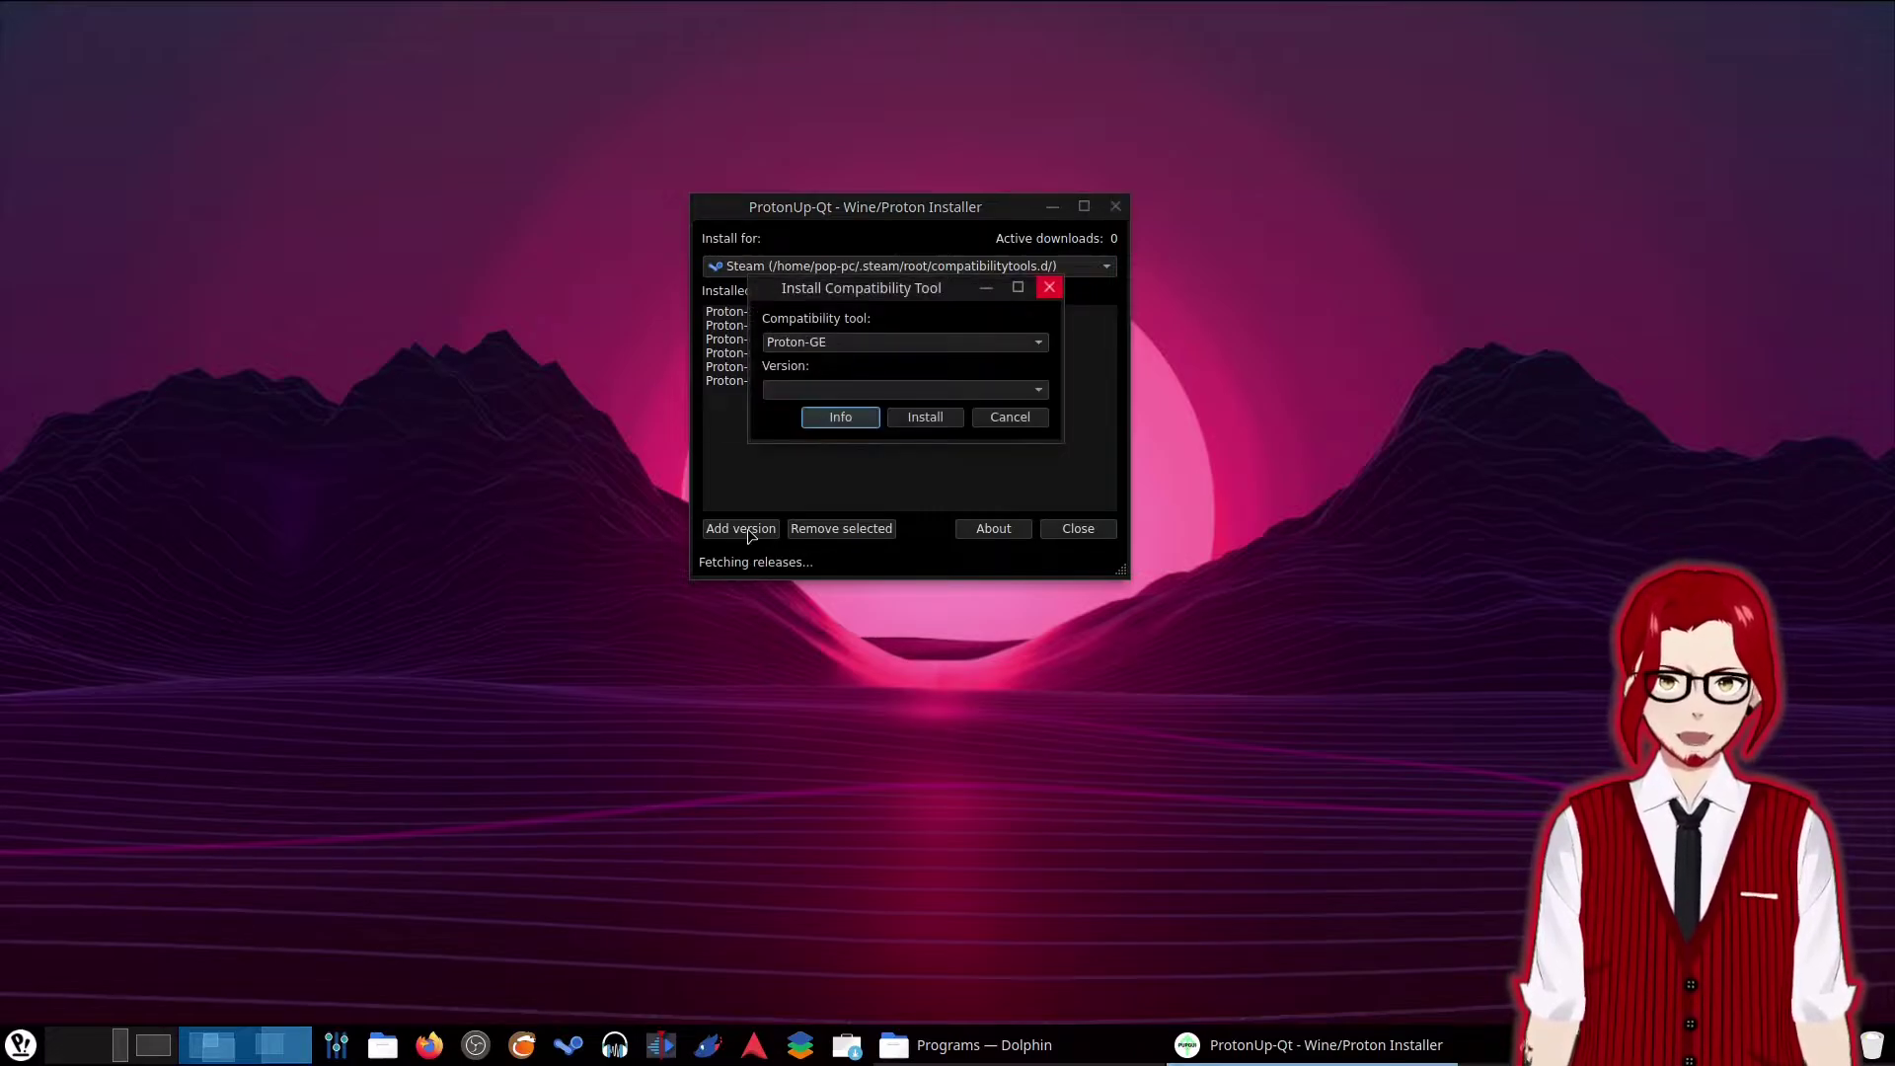
pyautogui.click(926, 418)
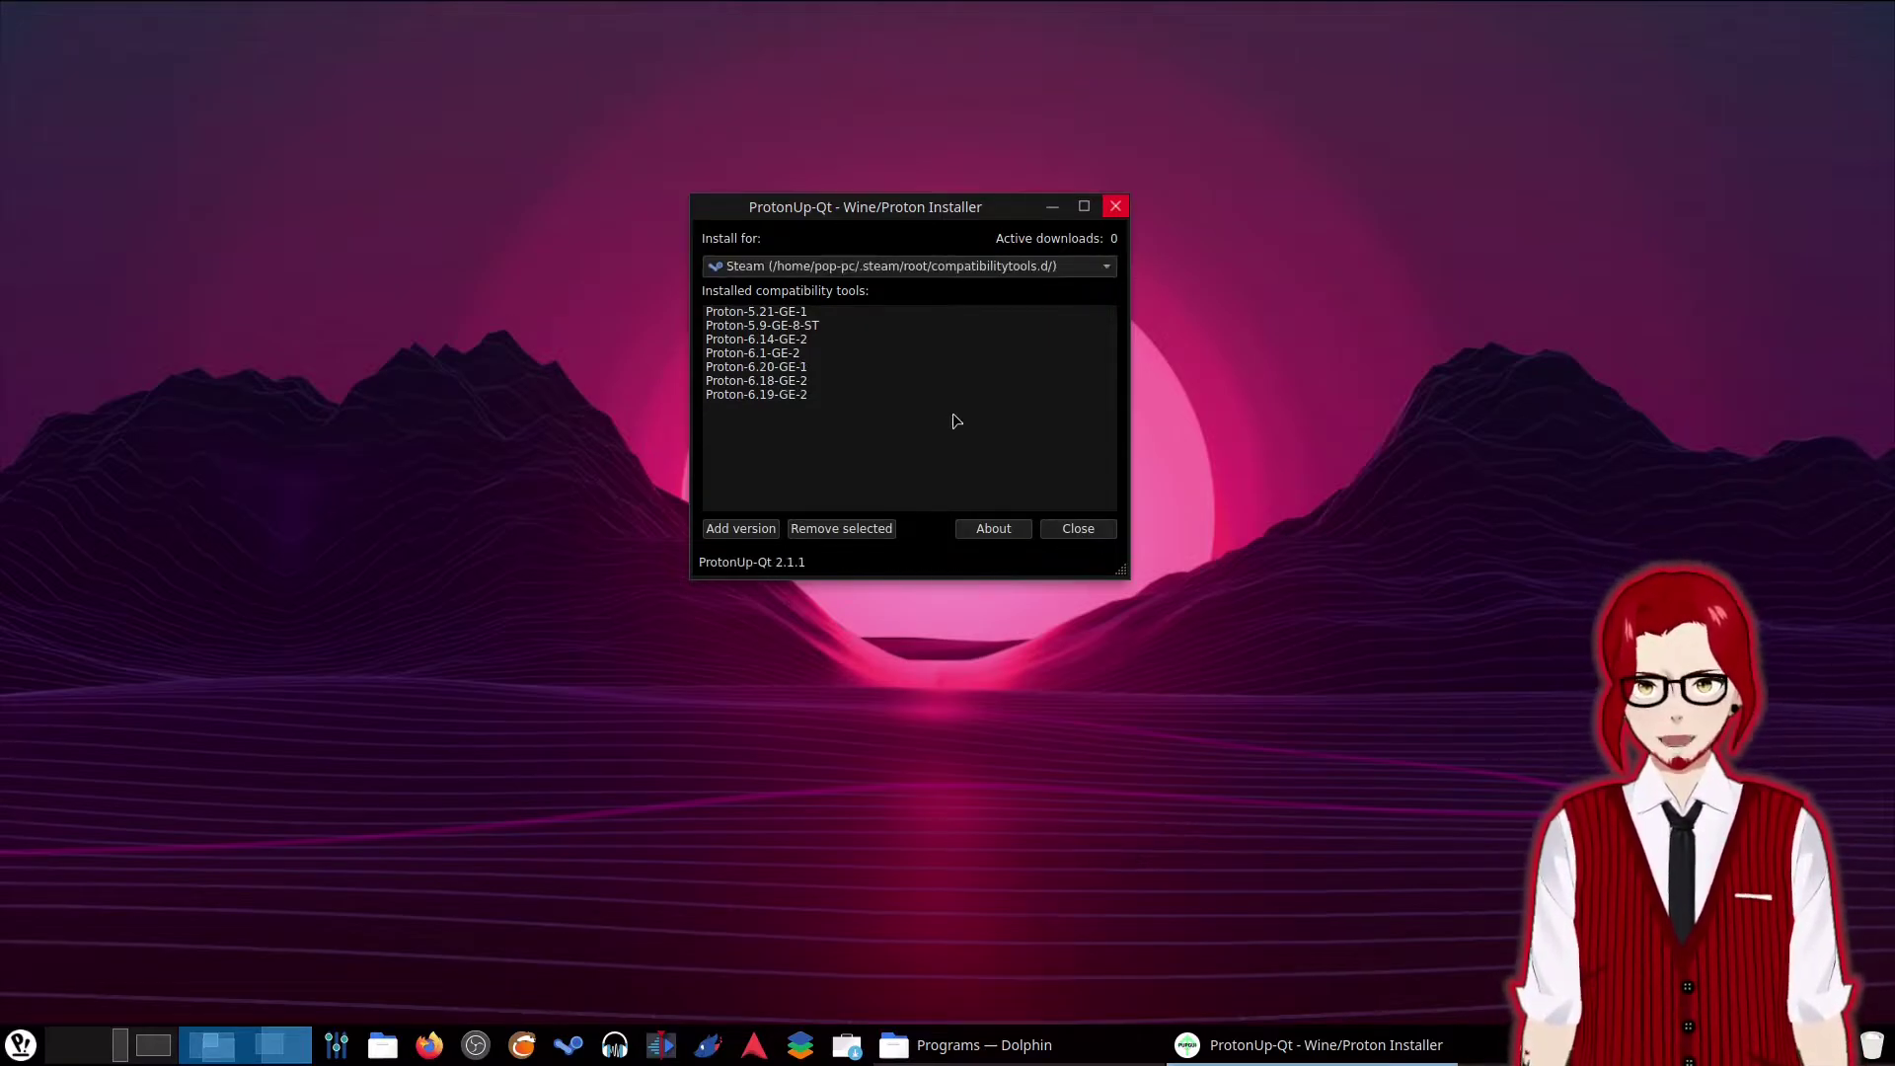
pyautogui.click(728, 371)
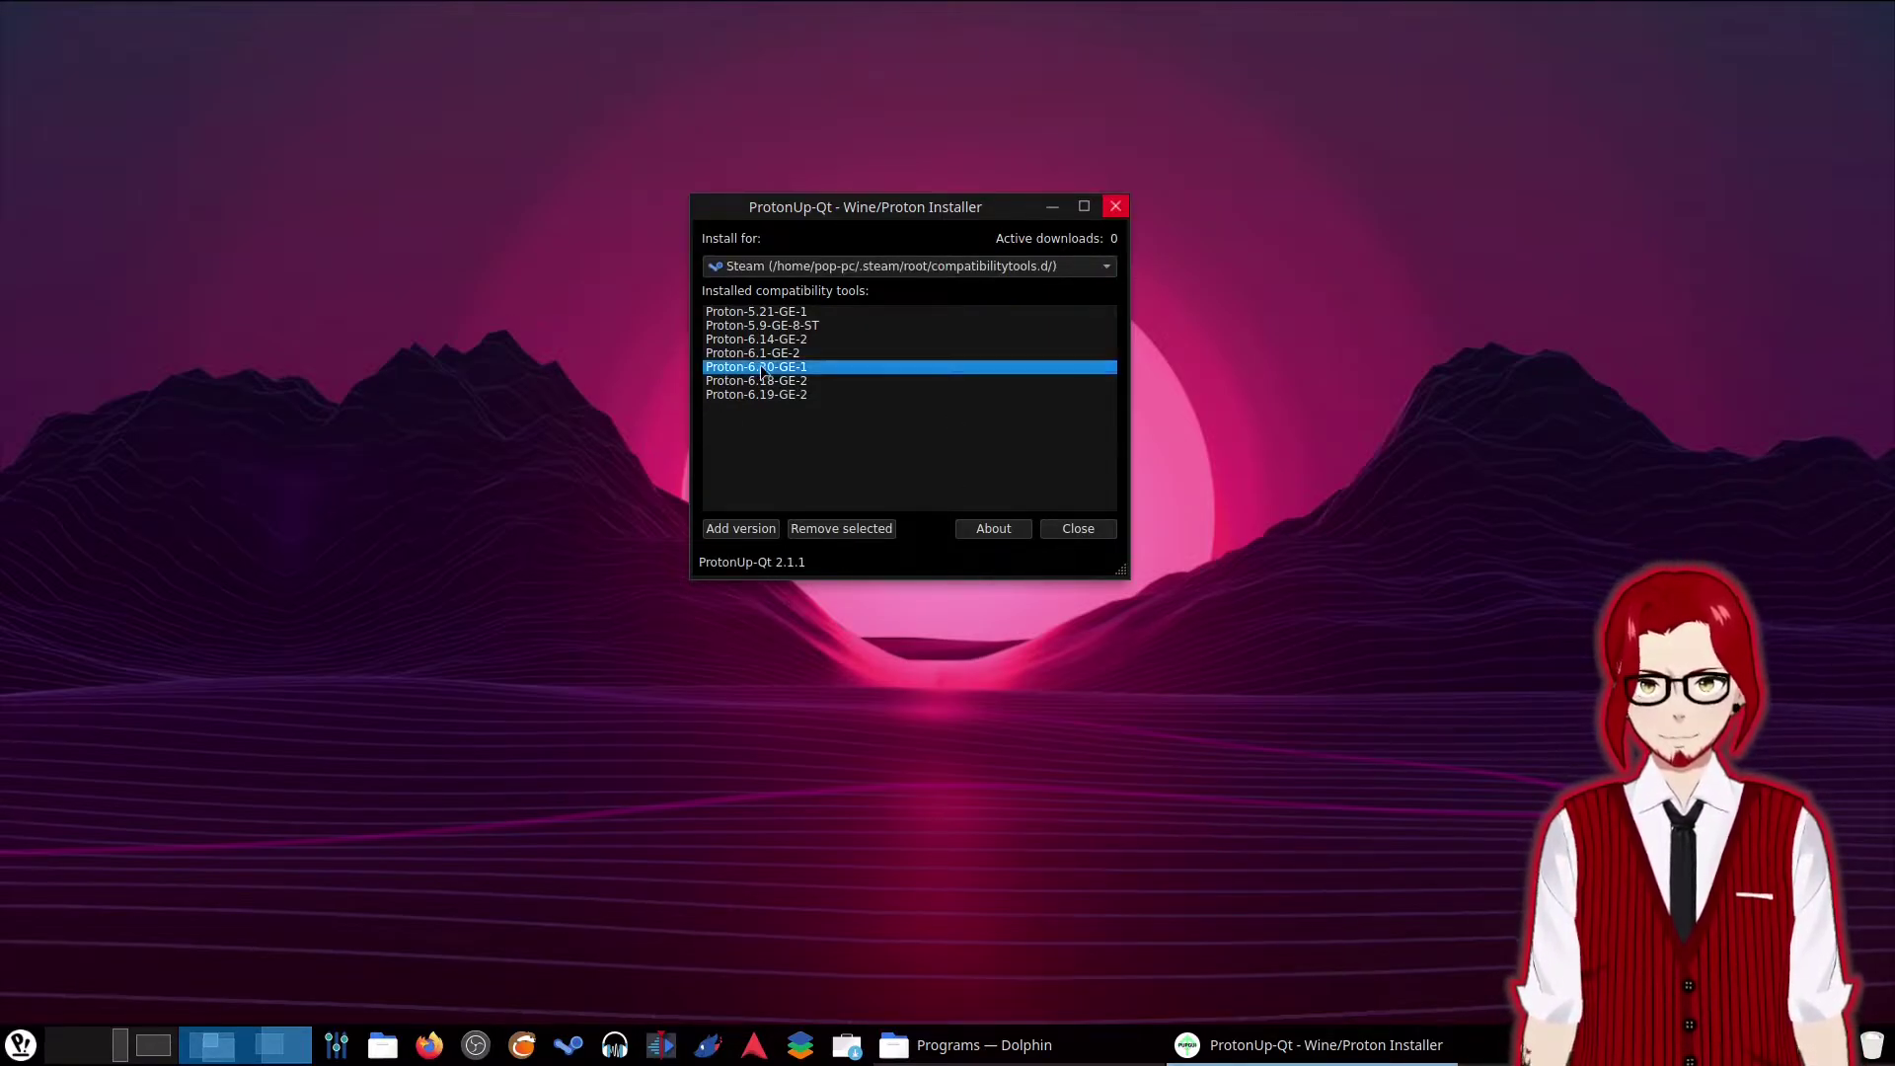
pyautogui.click(1116, 205)
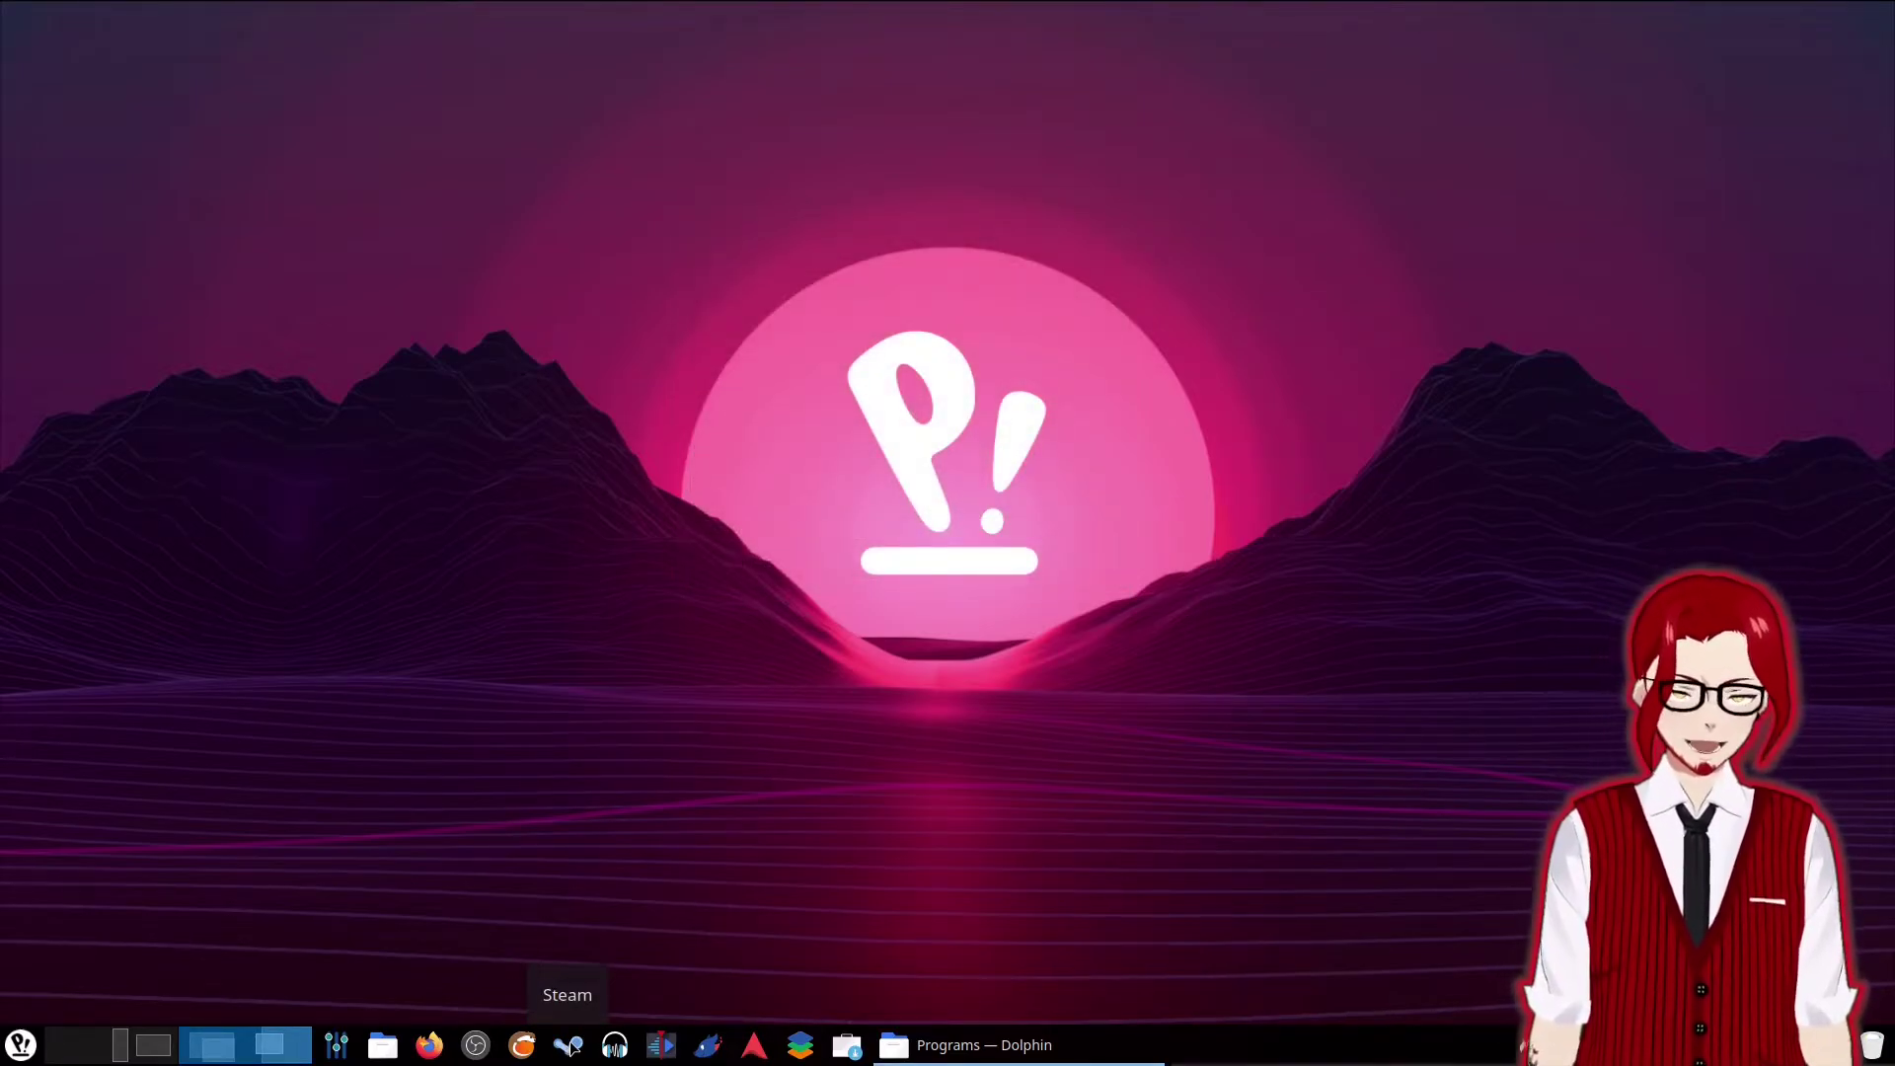
# Switch to Steam and set the forced compatibility tool of FINAL FANTASY XIV Online to Proton-6.20-GE-1.
pyautogui.click(570, 1047)
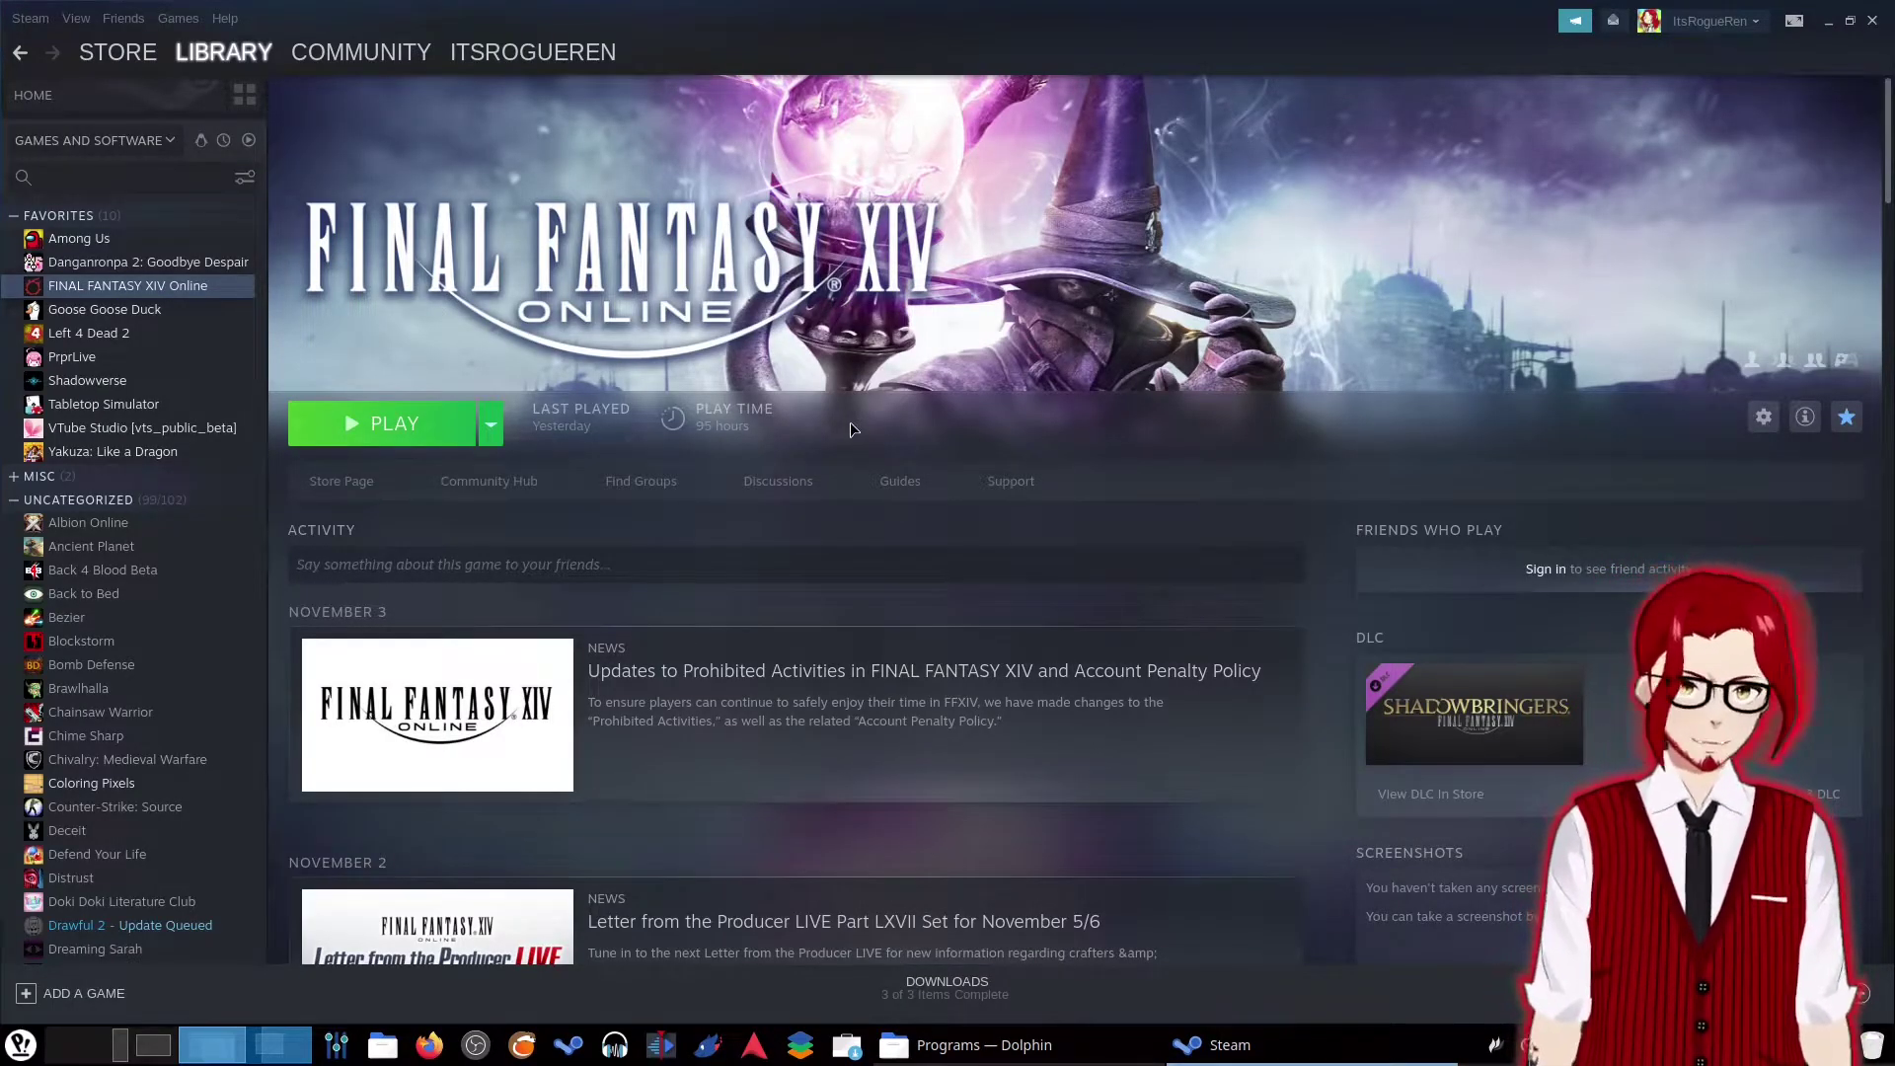
pyautogui.click(1763, 416)
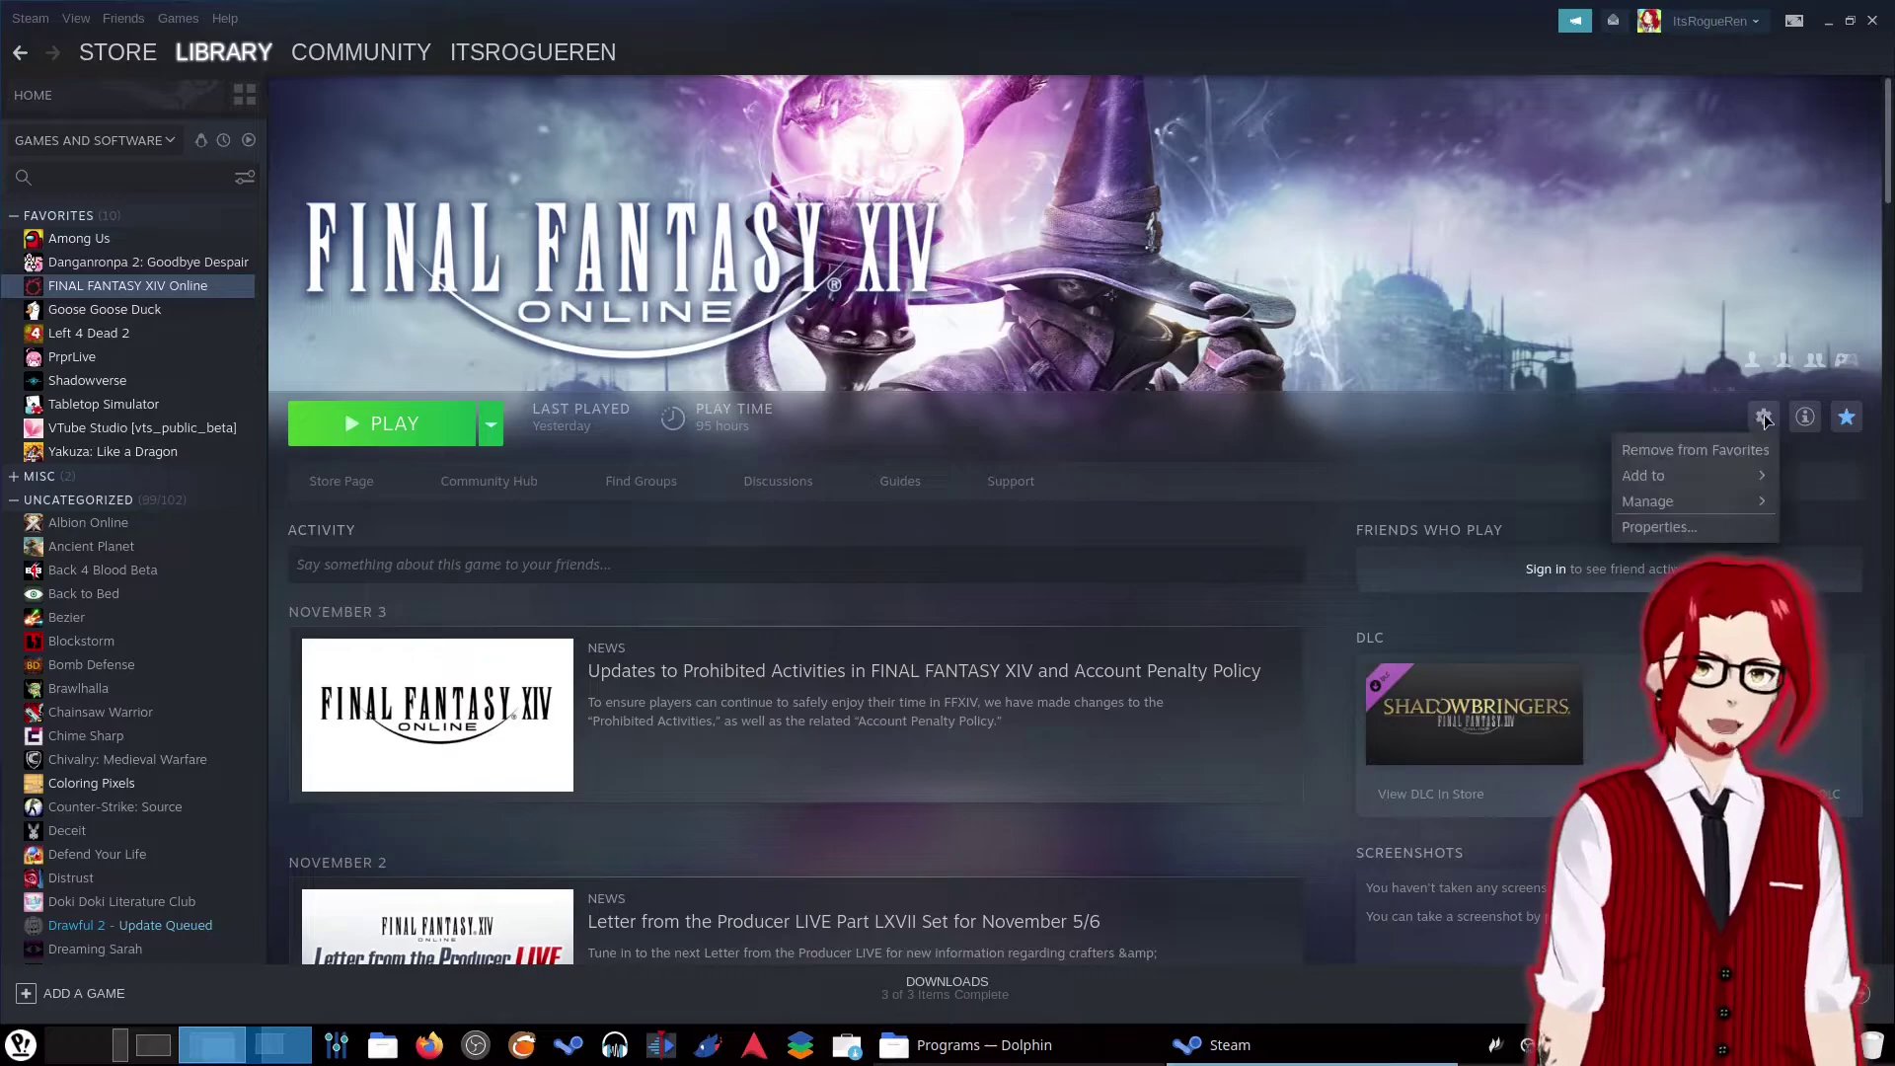
pyautogui.click(1662, 525)
pyautogui.click(618, 363)
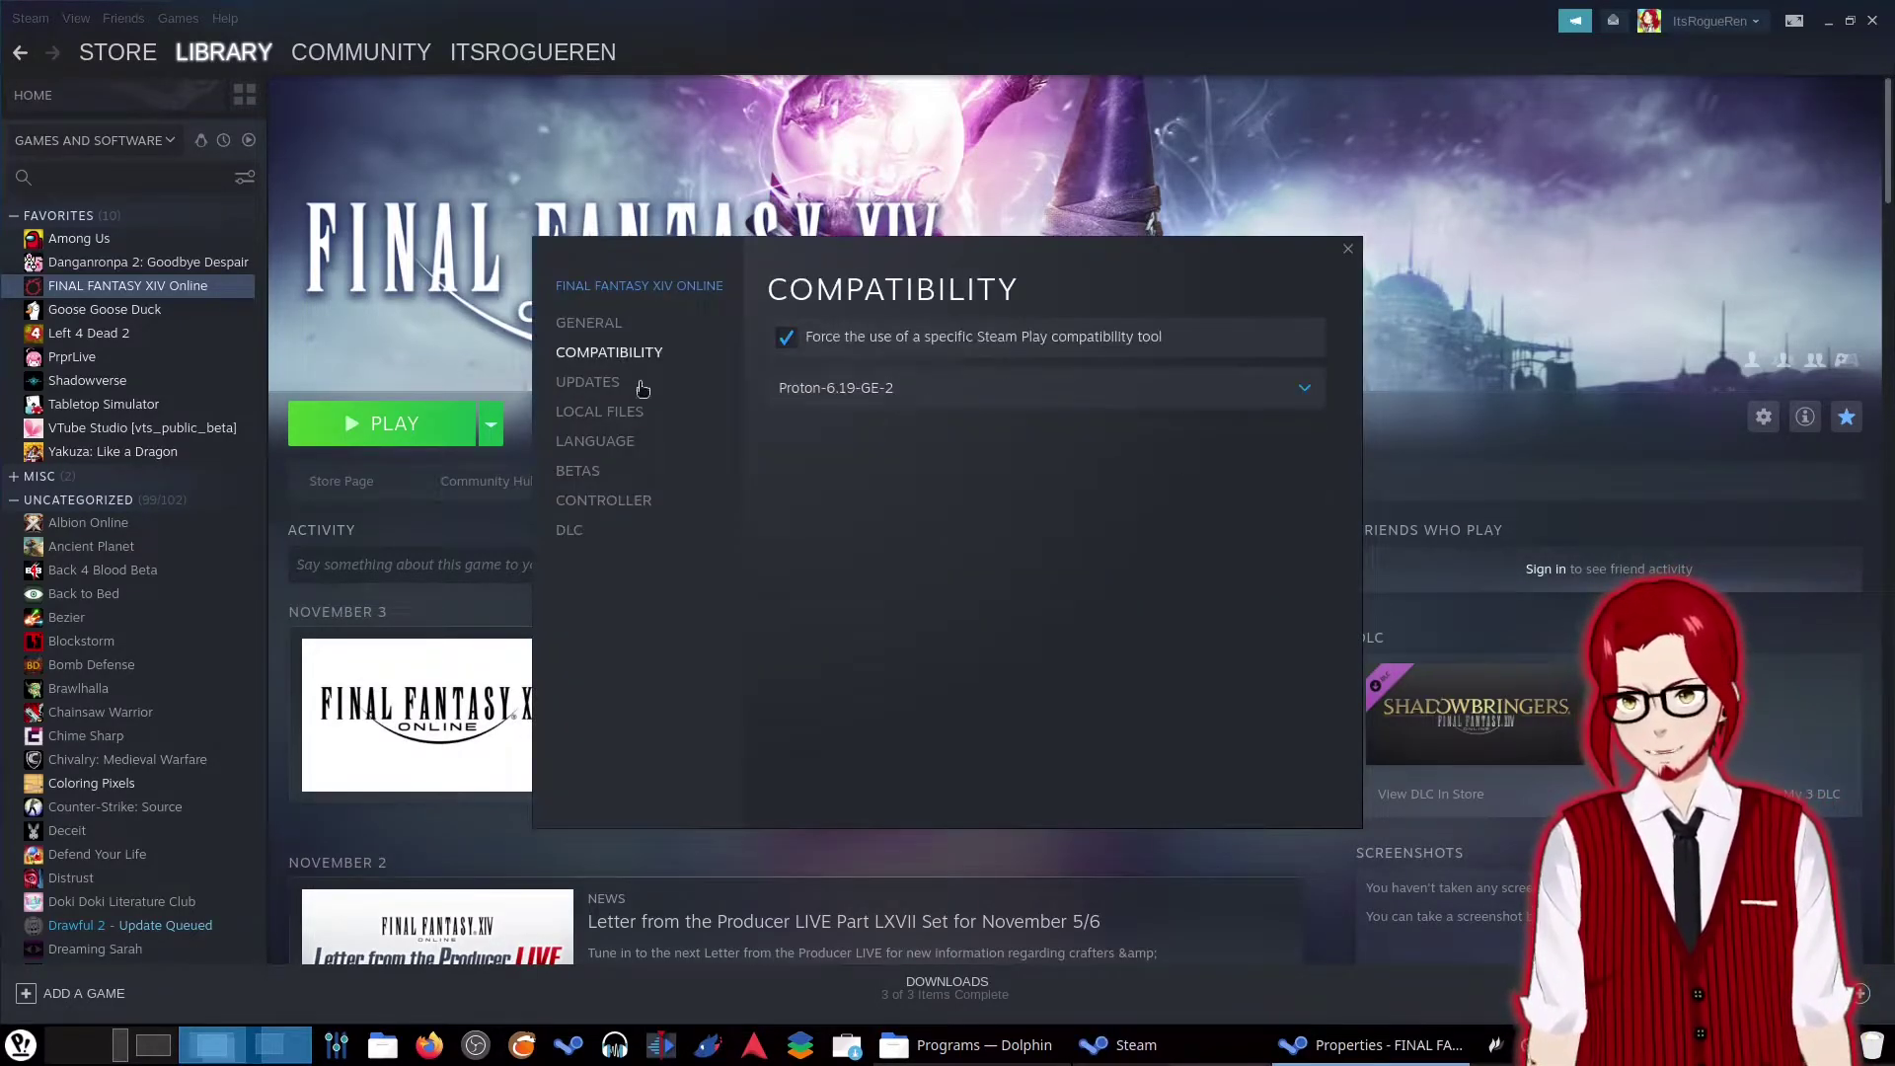
pyautogui.click(963, 392)
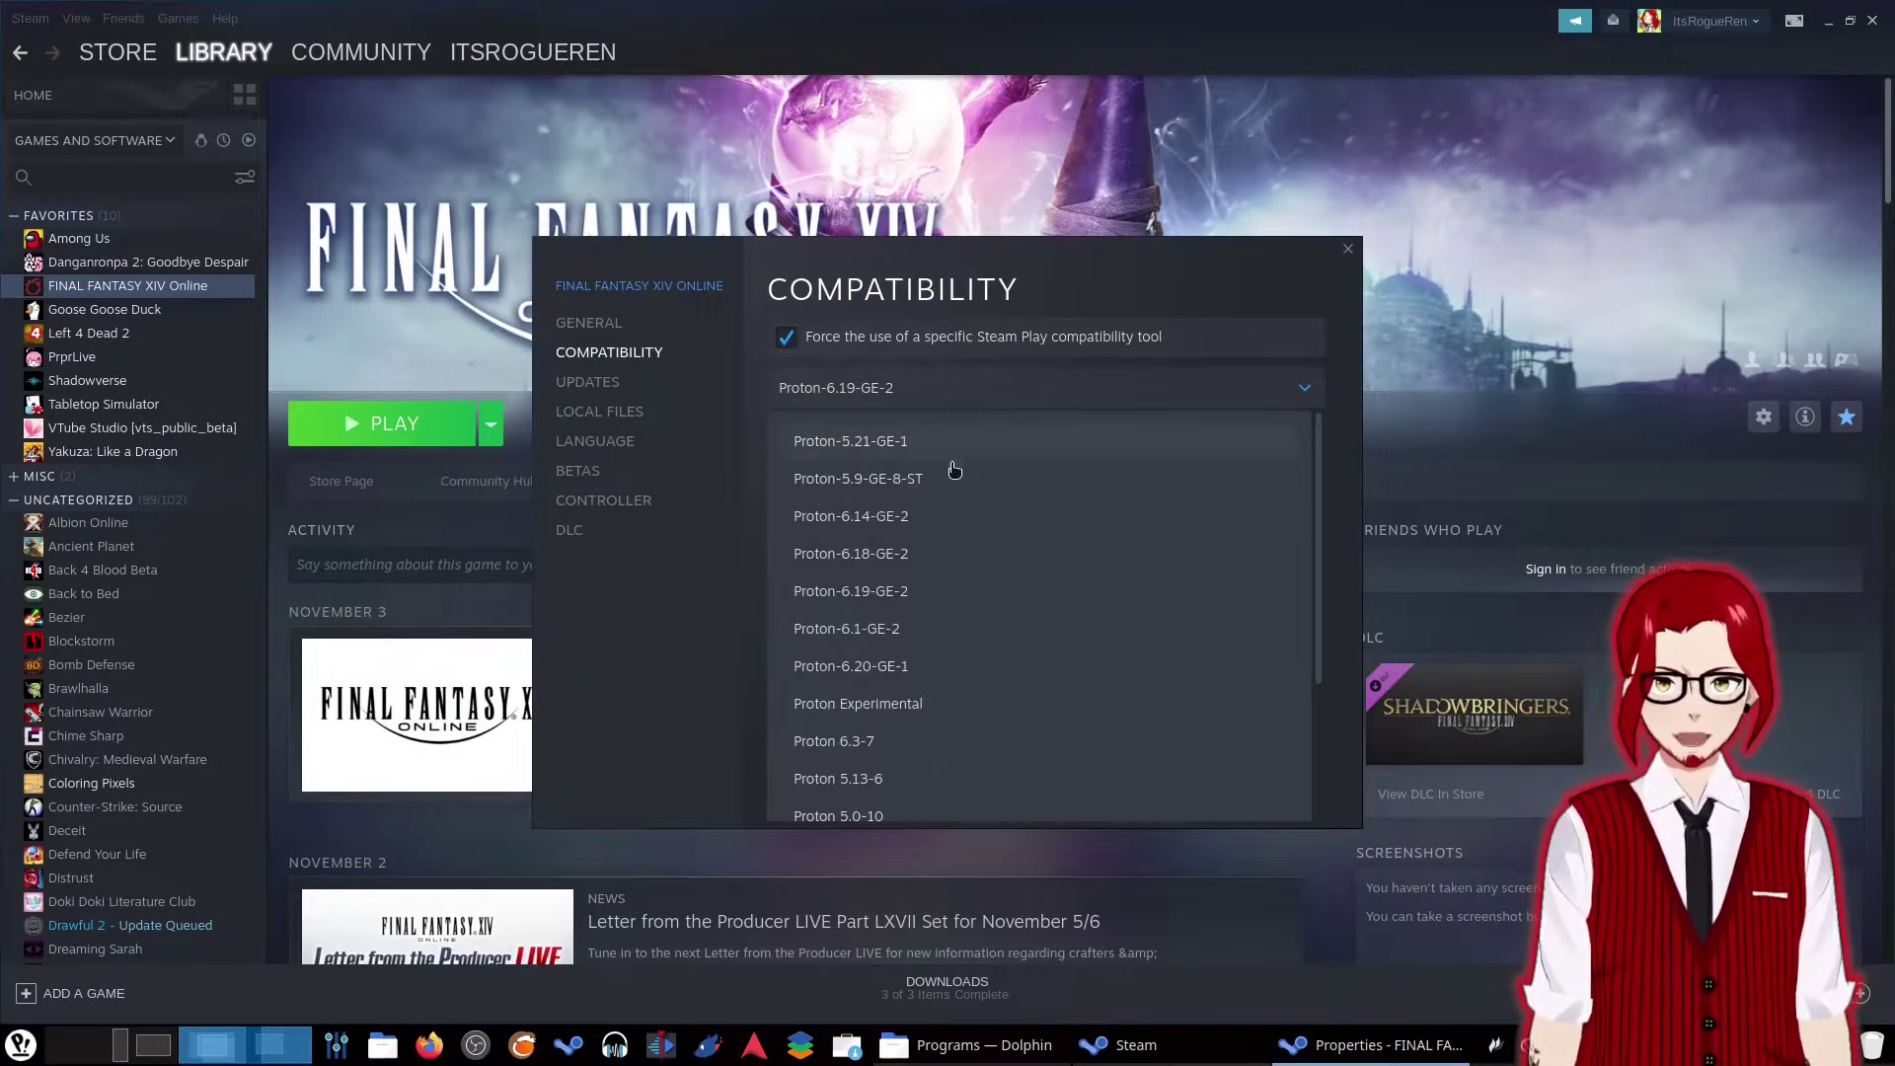
pyautogui.scroll(-1, 869, 587)
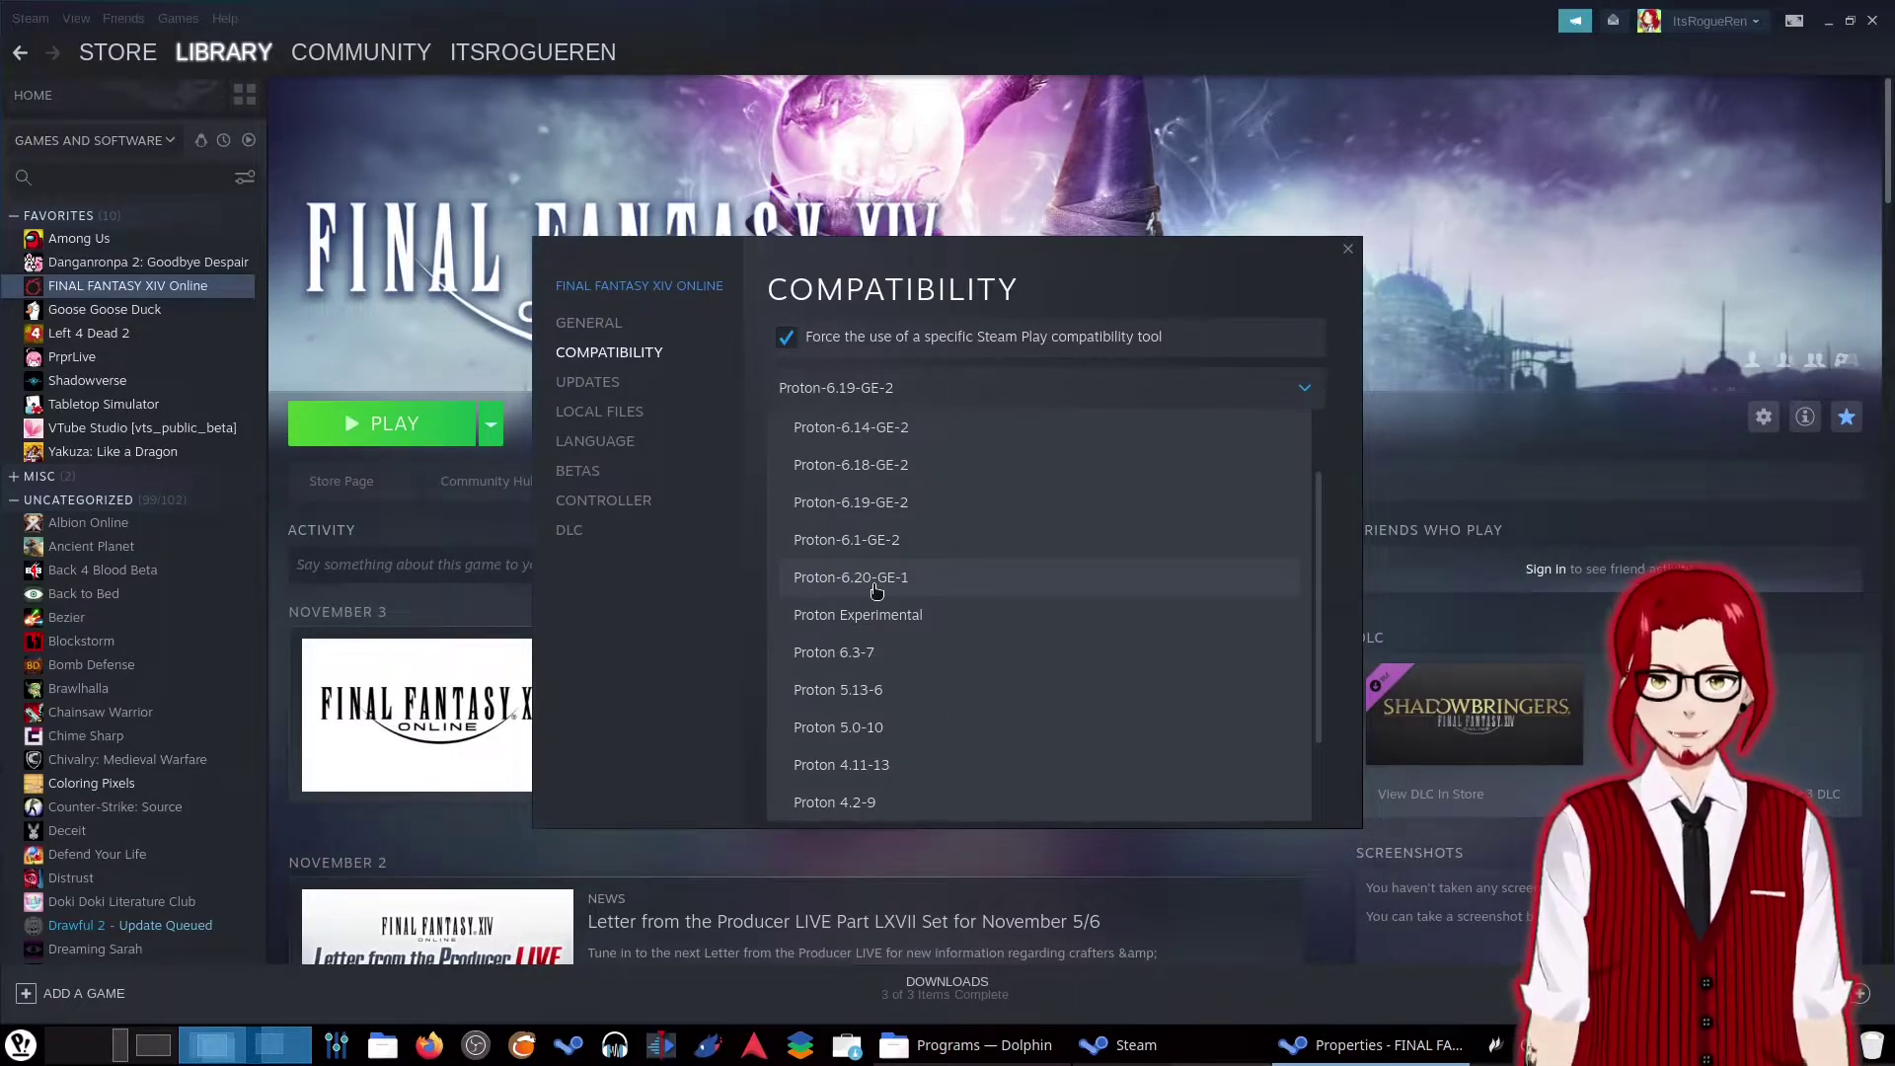
pyautogui.click(875, 586)
pyautogui.press('Escape')
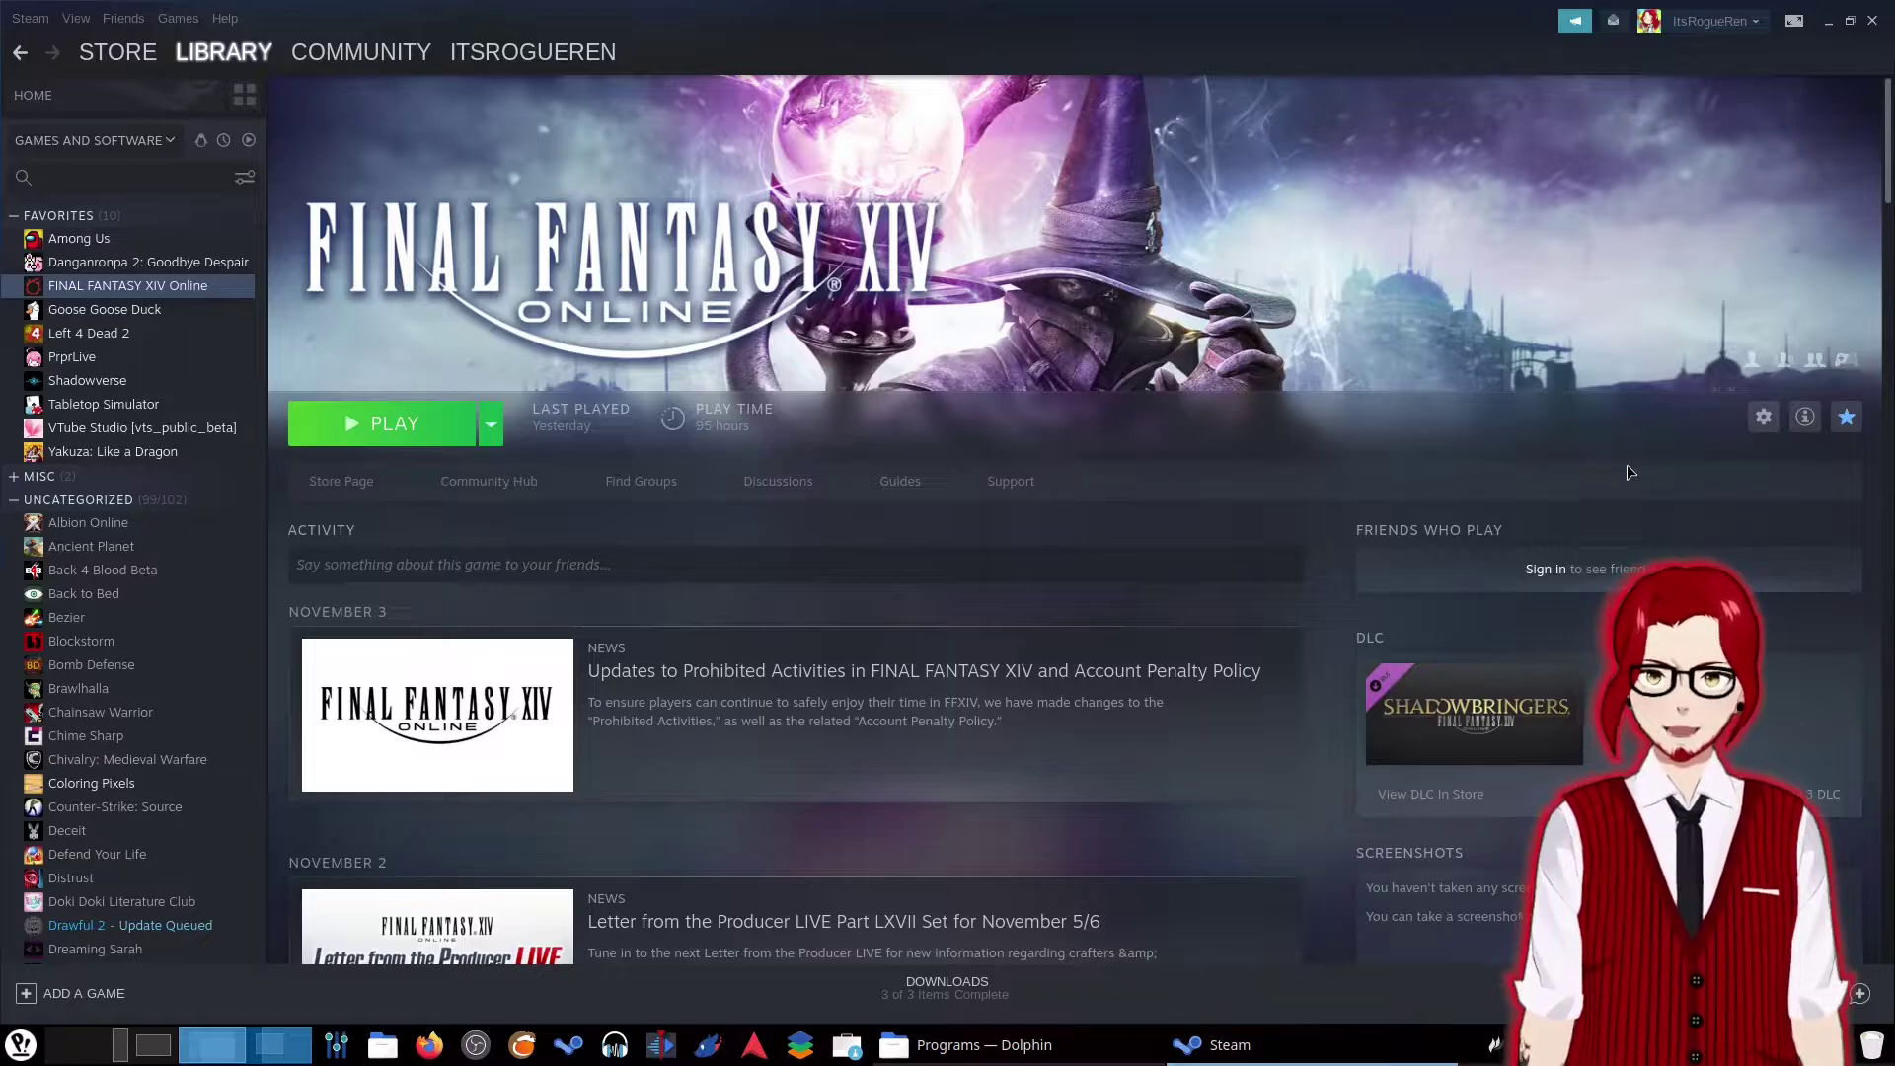
# Examine the compatibility tools offered in the properties of FINAL FANTASY XIV Online, and close Steam.
pyautogui.click(1763, 415)
pyautogui.click(1676, 538)
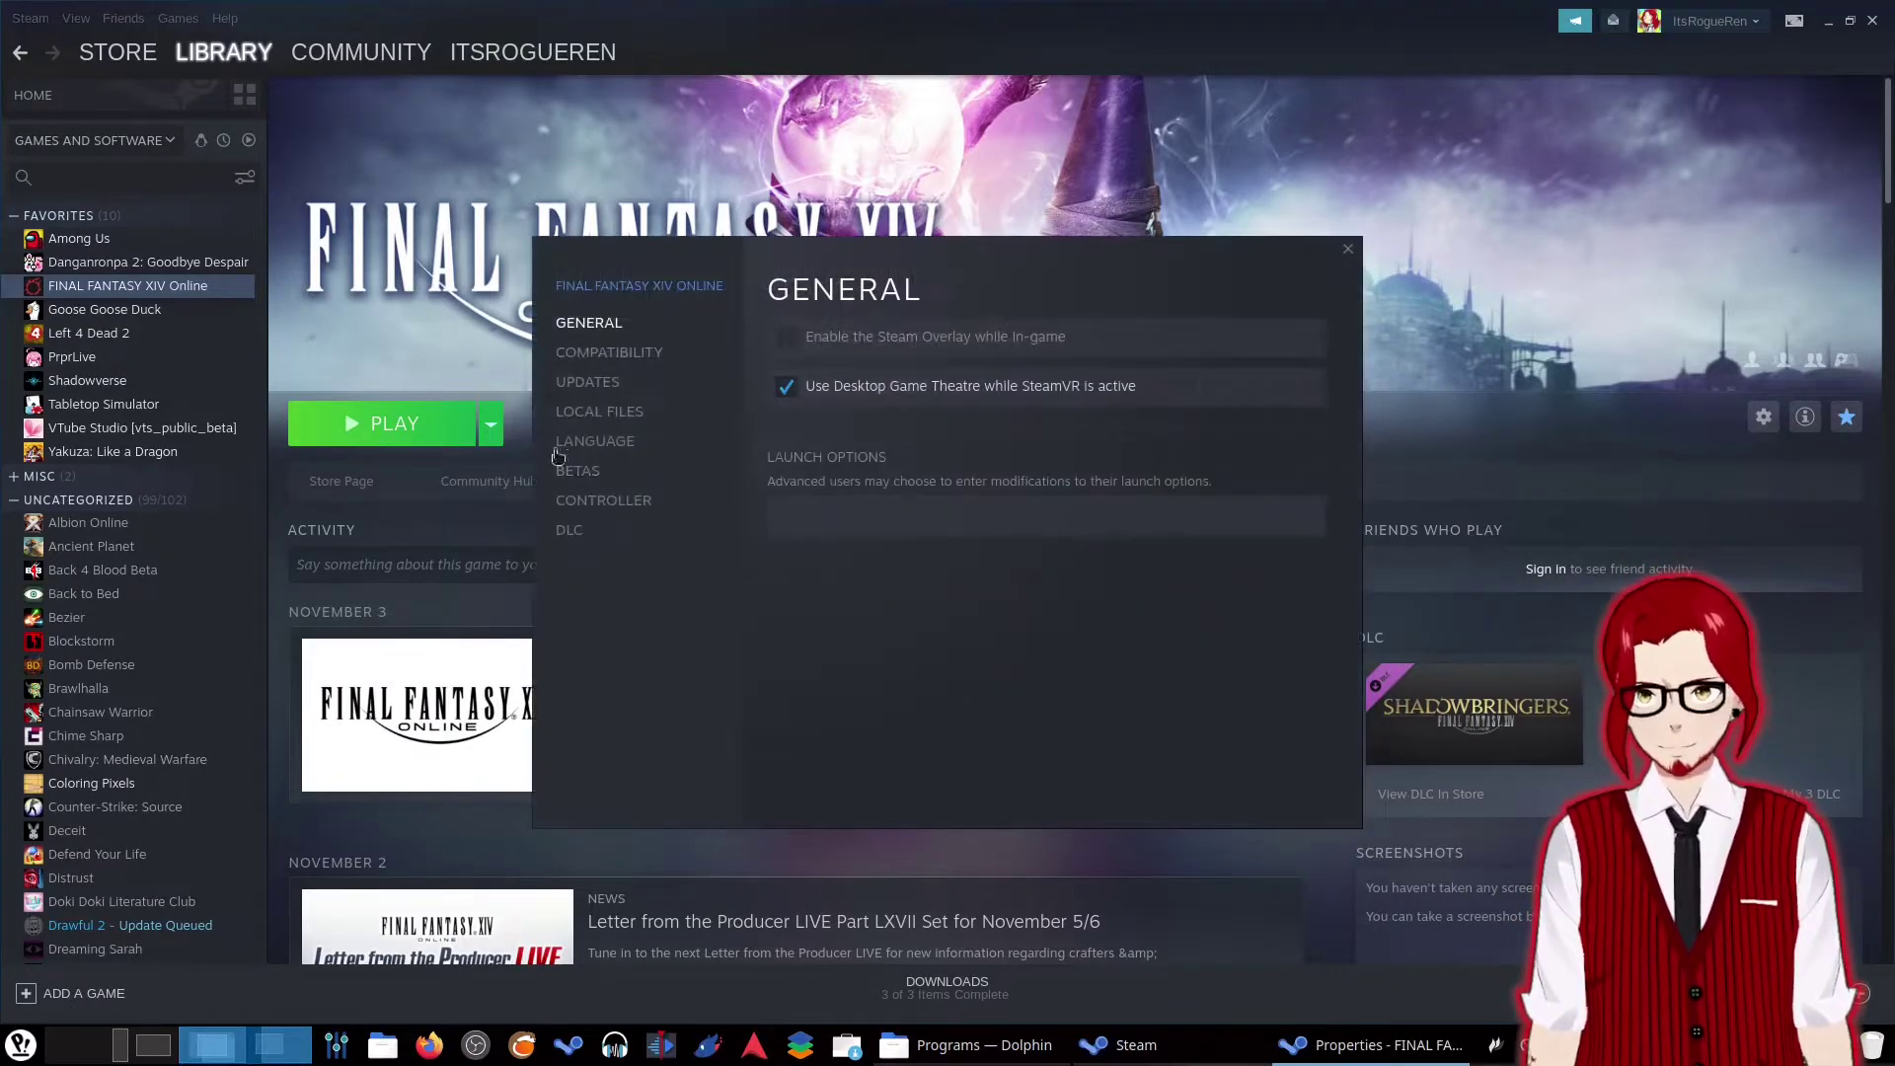
pyautogui.click(609, 353)
pyautogui.click(909, 390)
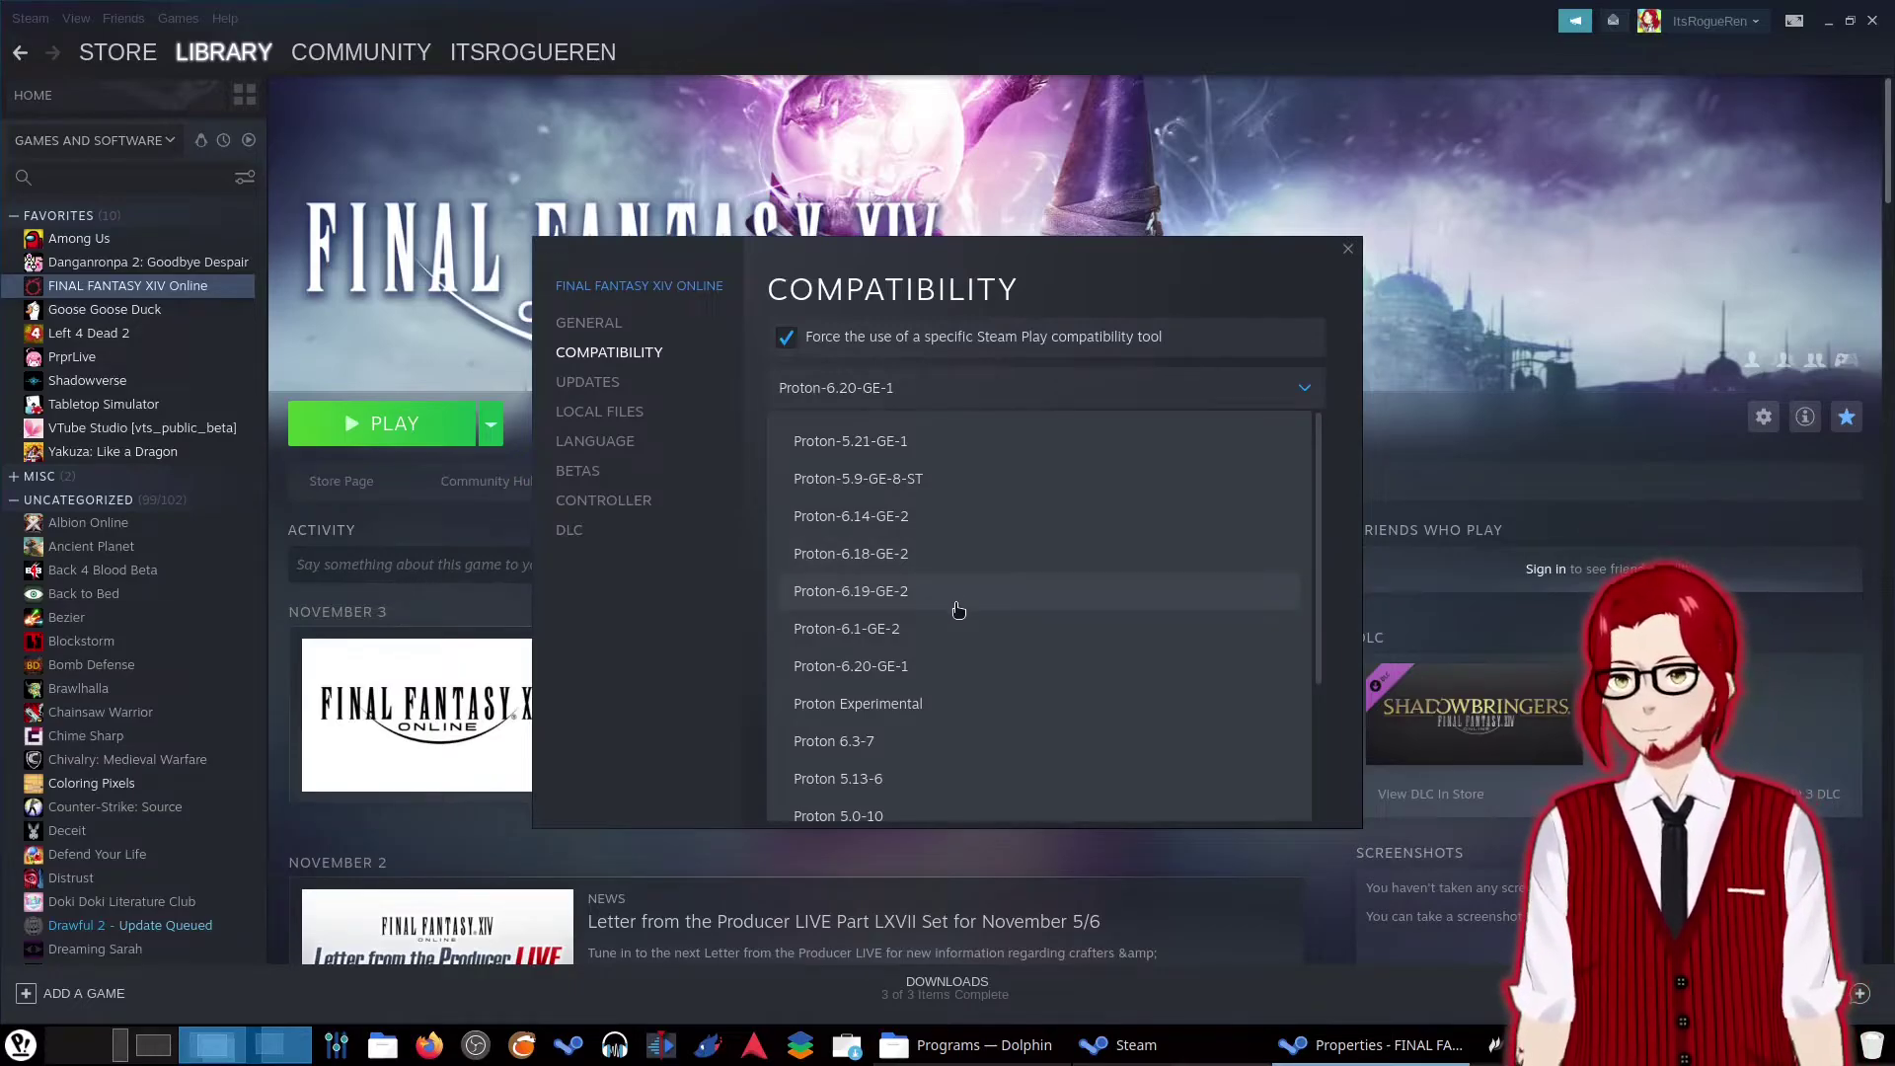
pyautogui.click(1348, 254)
pyautogui.click(1348, 254)
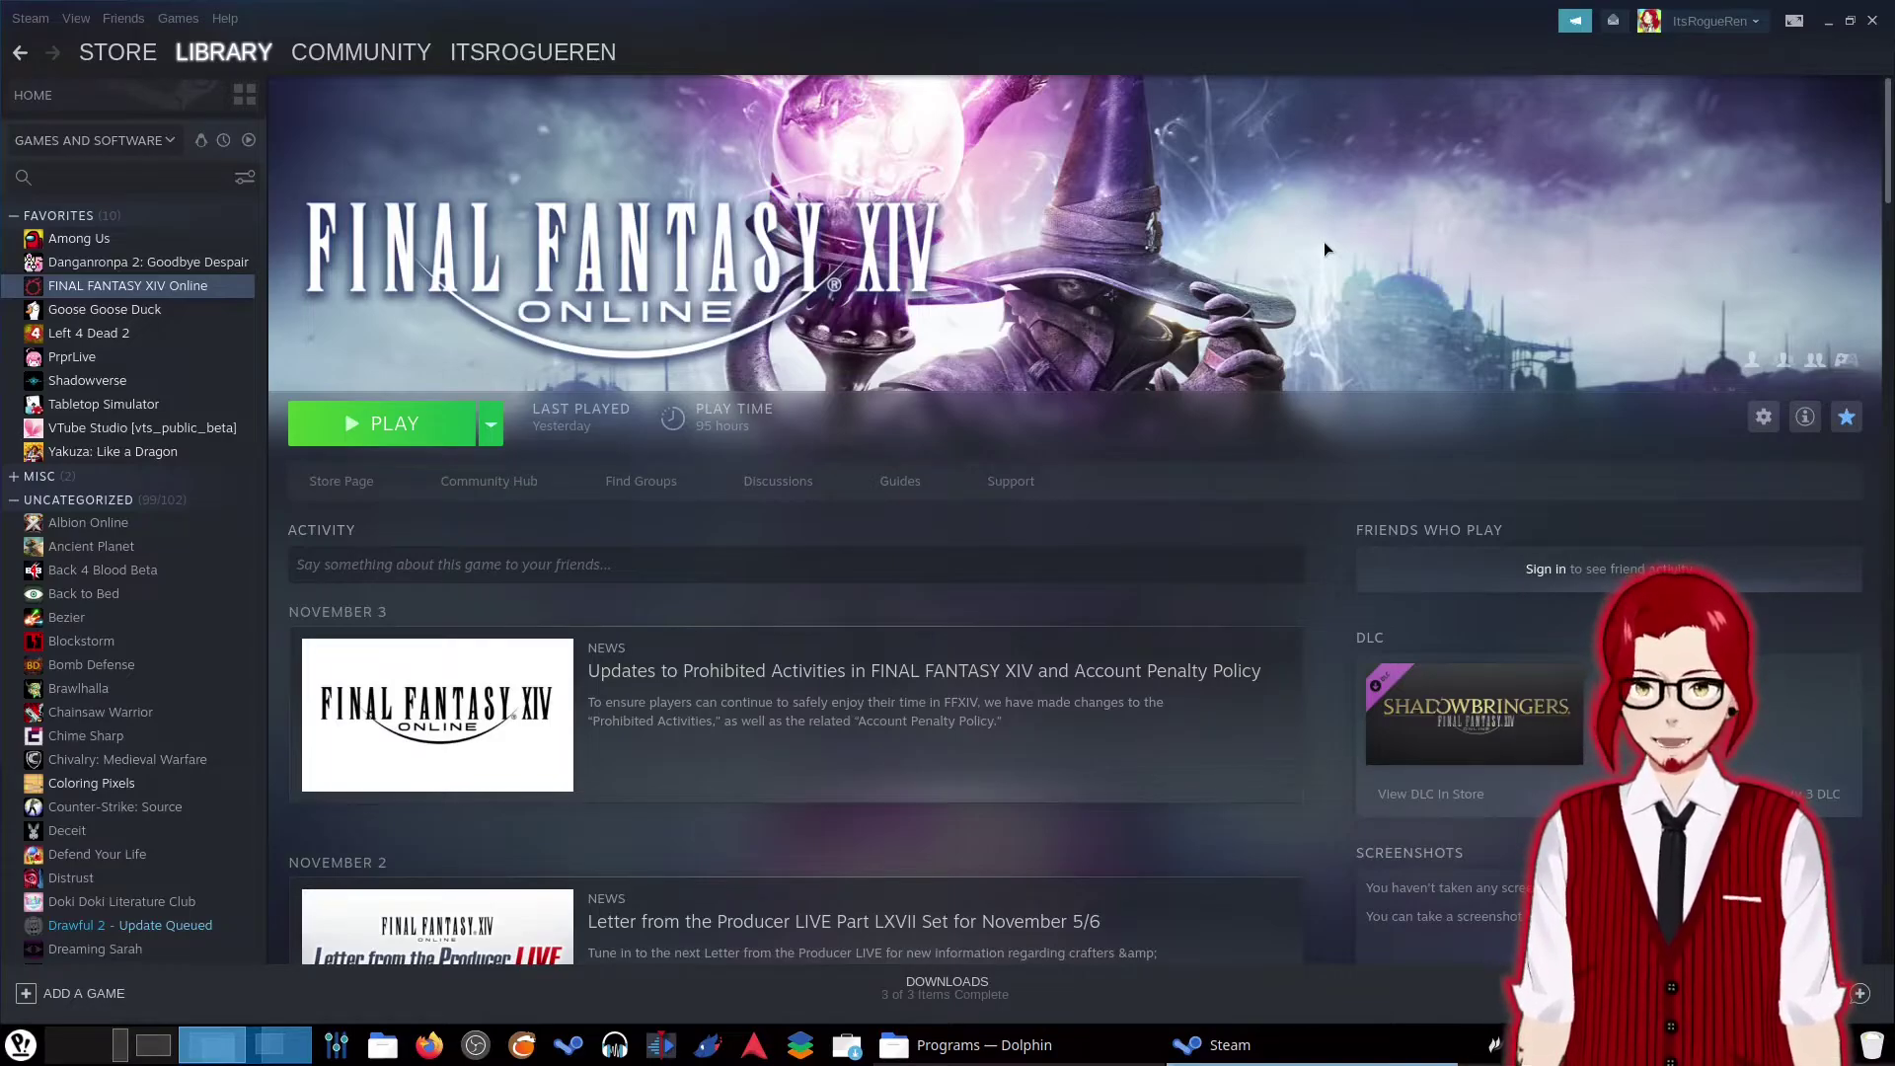
pyautogui.click(1872, 22)
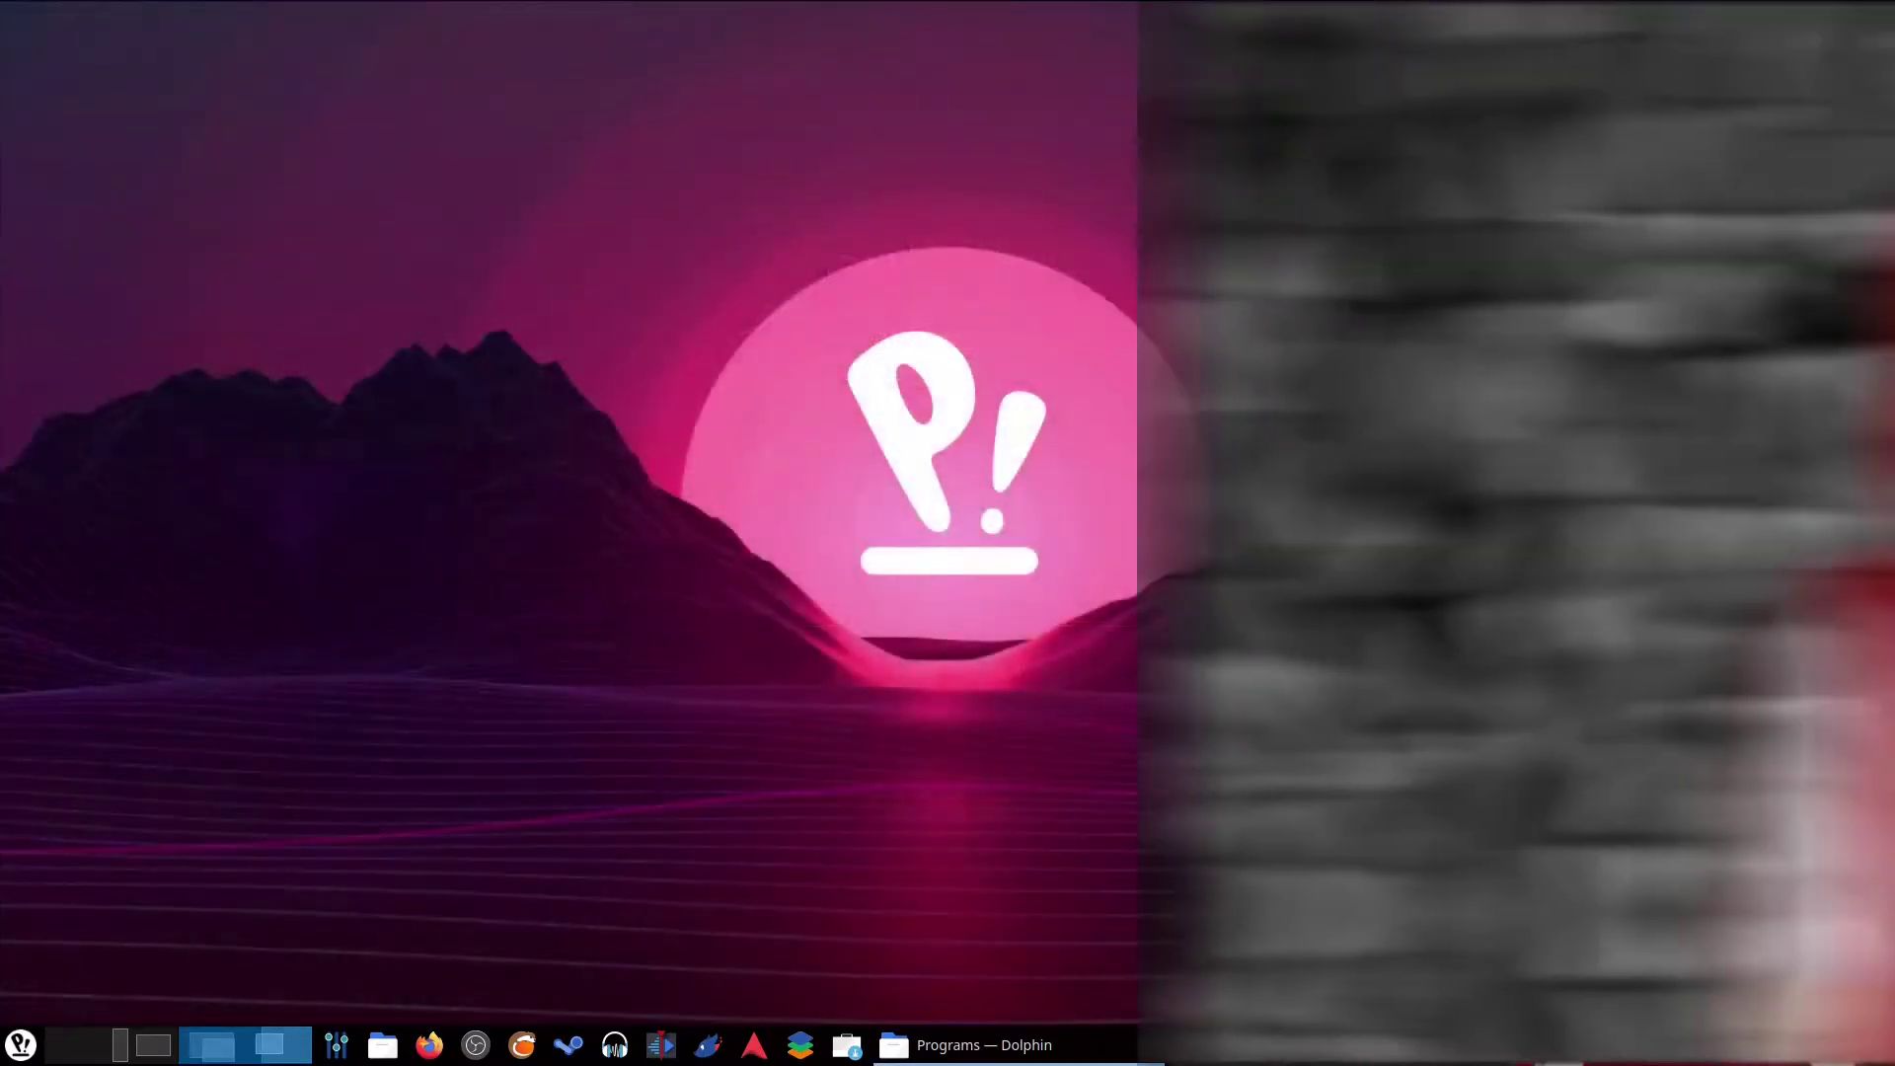